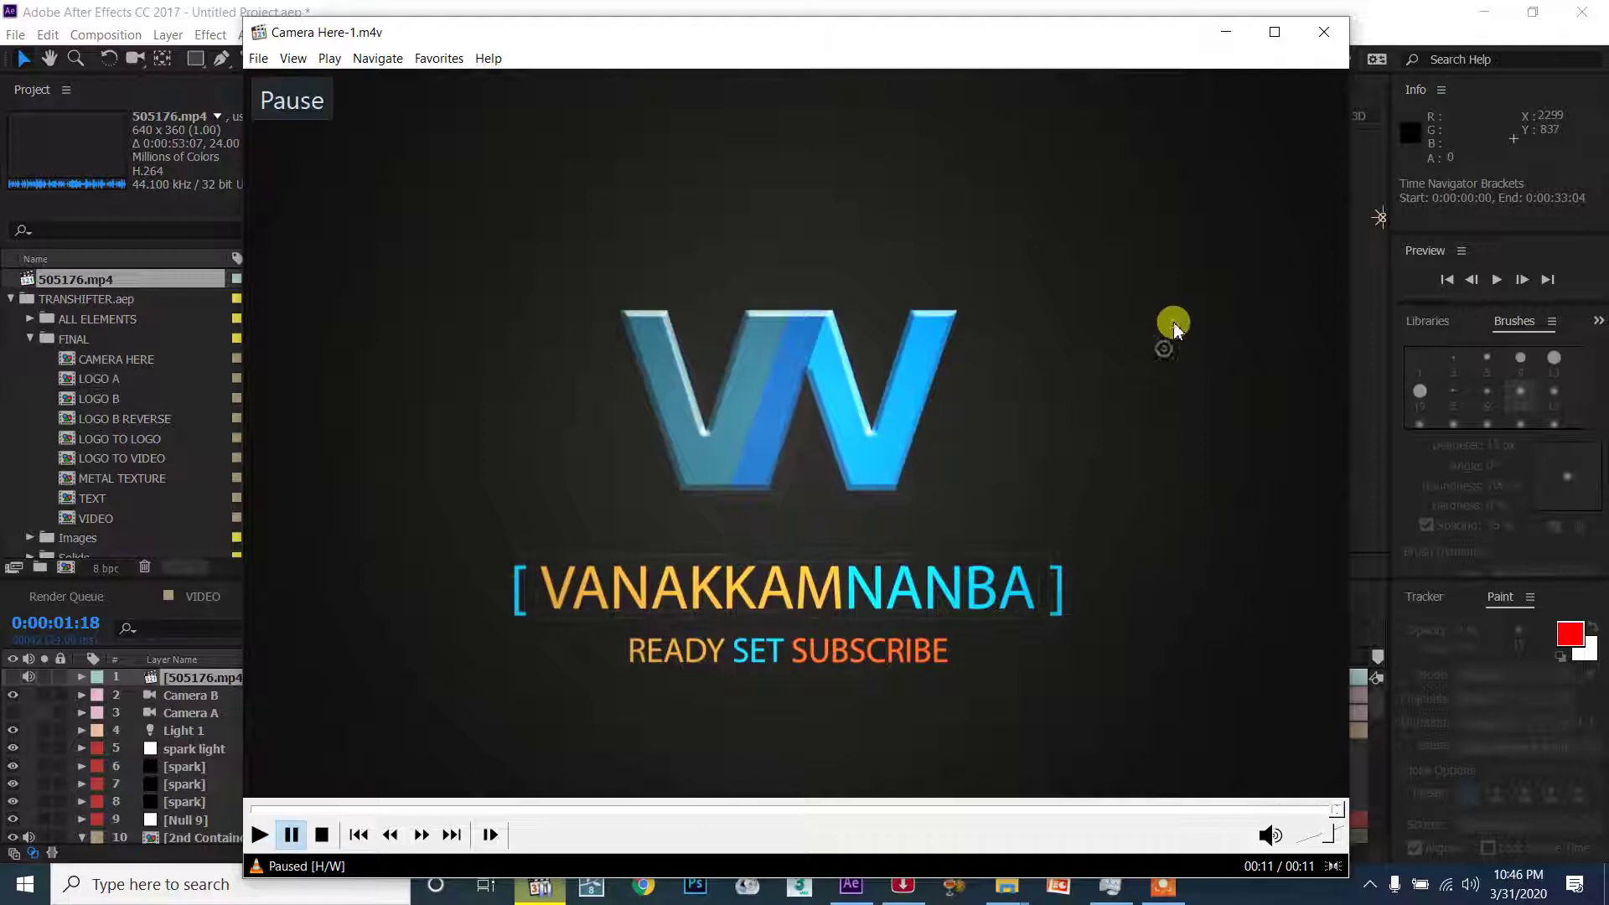
Minimize the video player and preview the CAMERA HERE composition at several points within its first two seconds.
left_click(1224, 34)
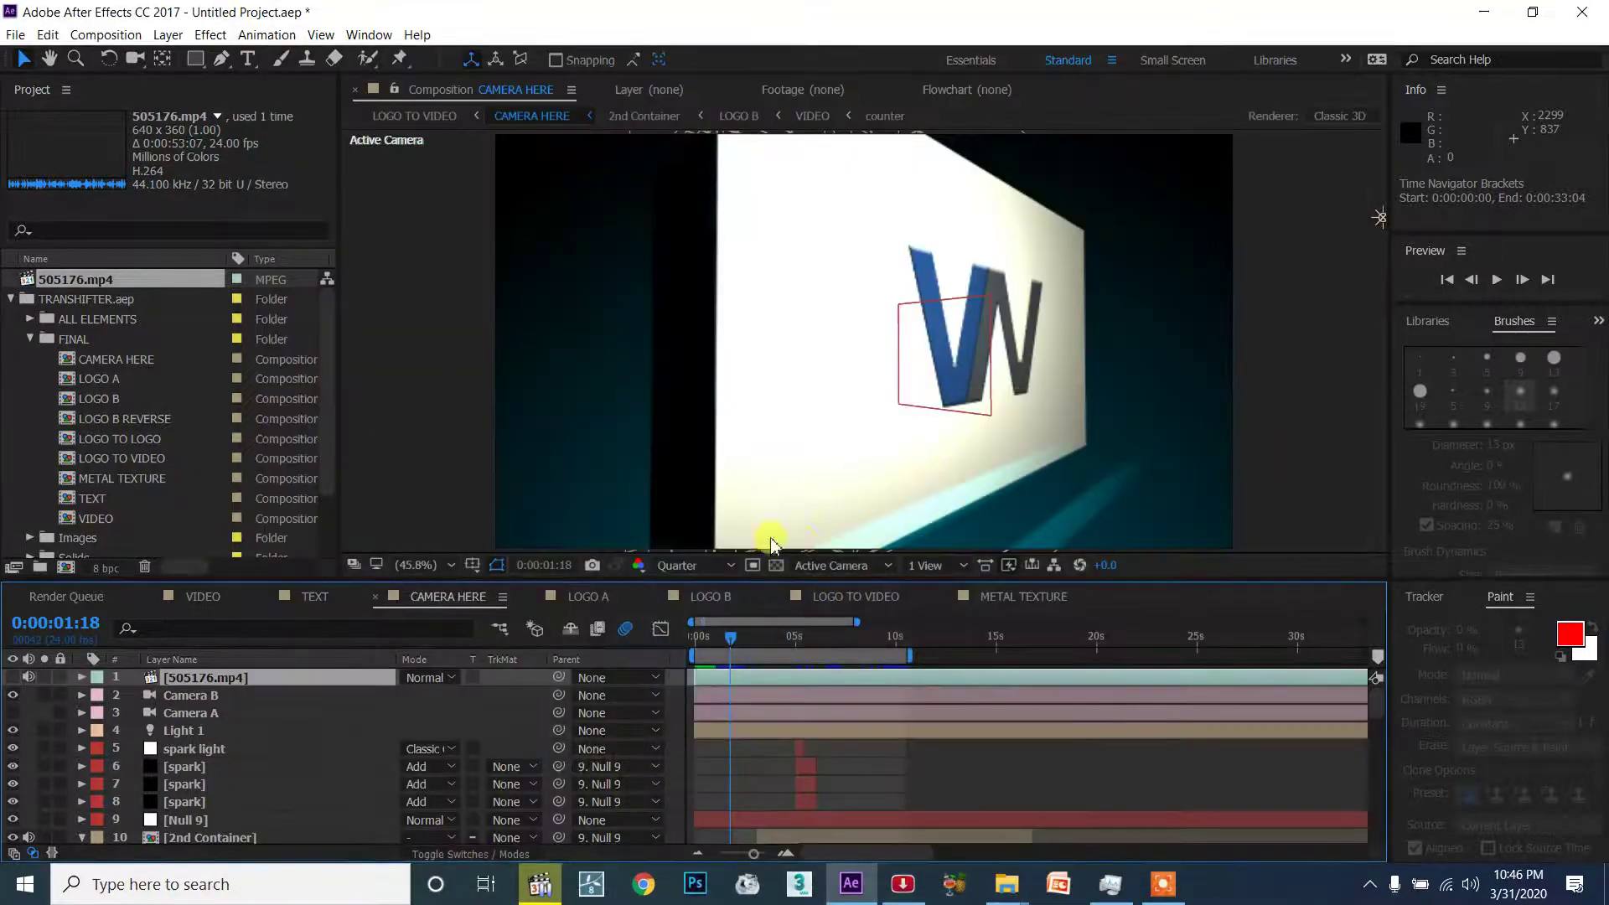
left_click(695, 637)
key("Caps_Lock")
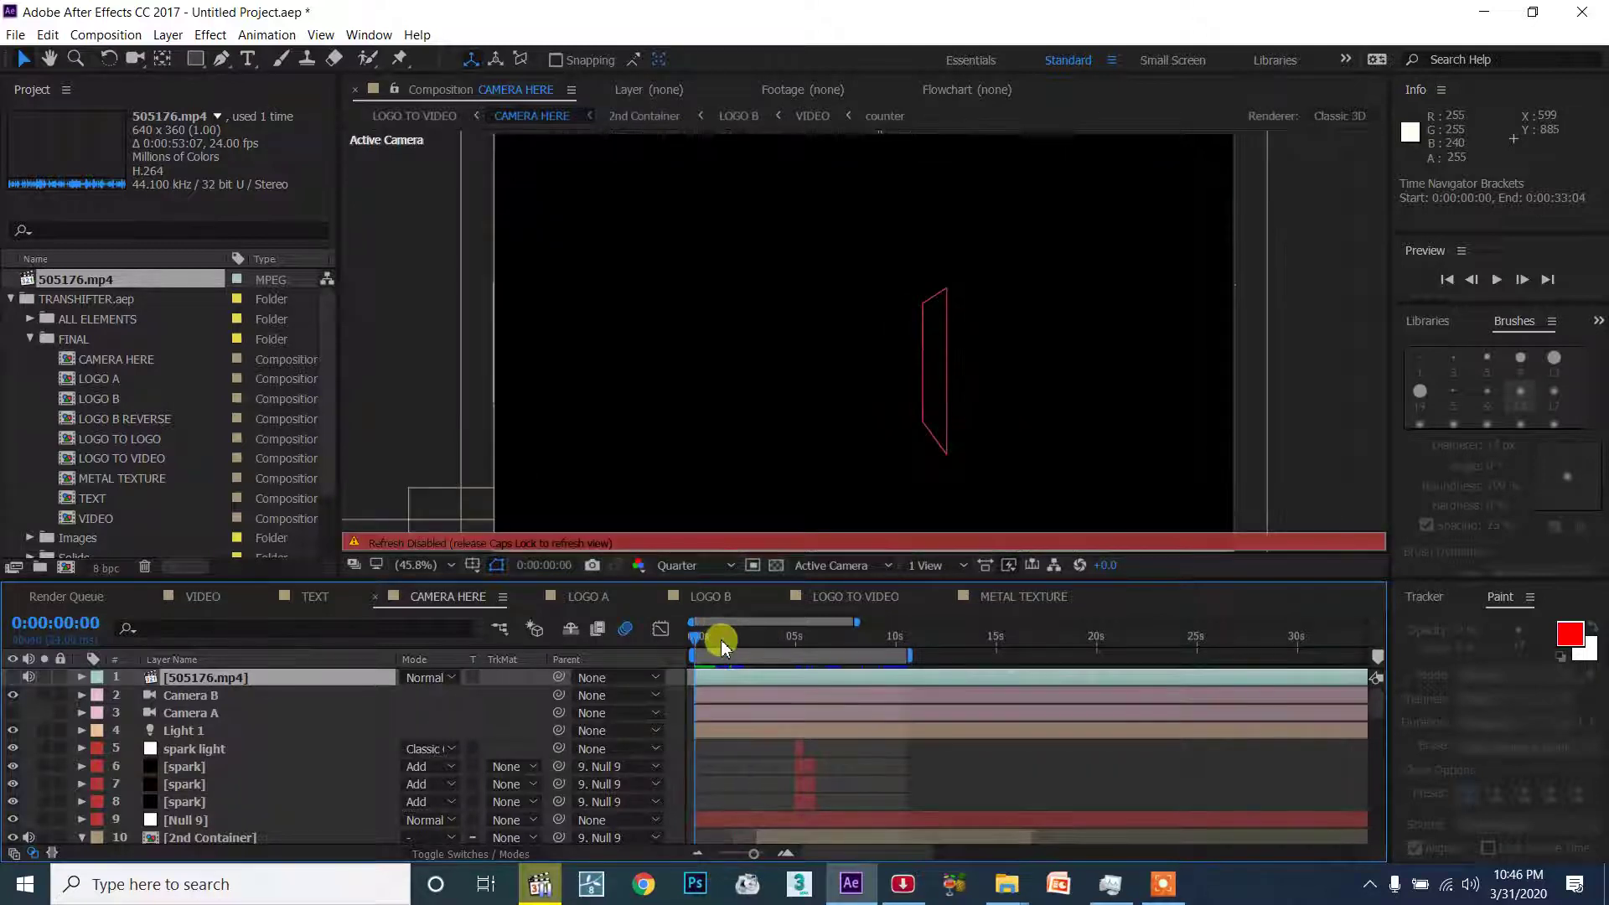
key("Caps_Lock")
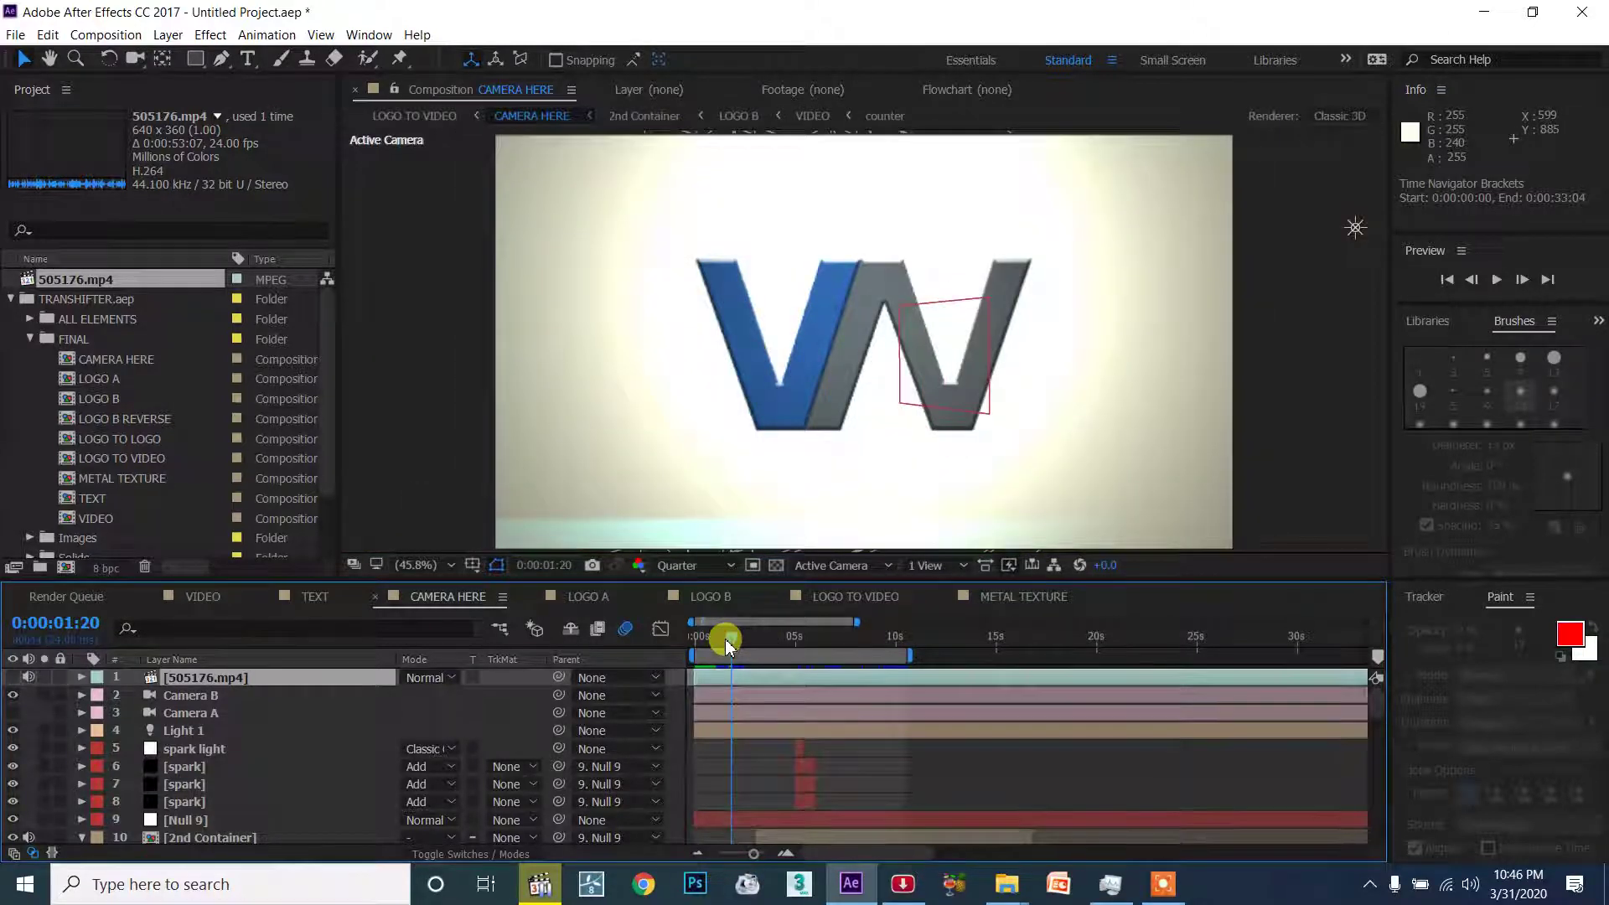
left_click(730, 642)
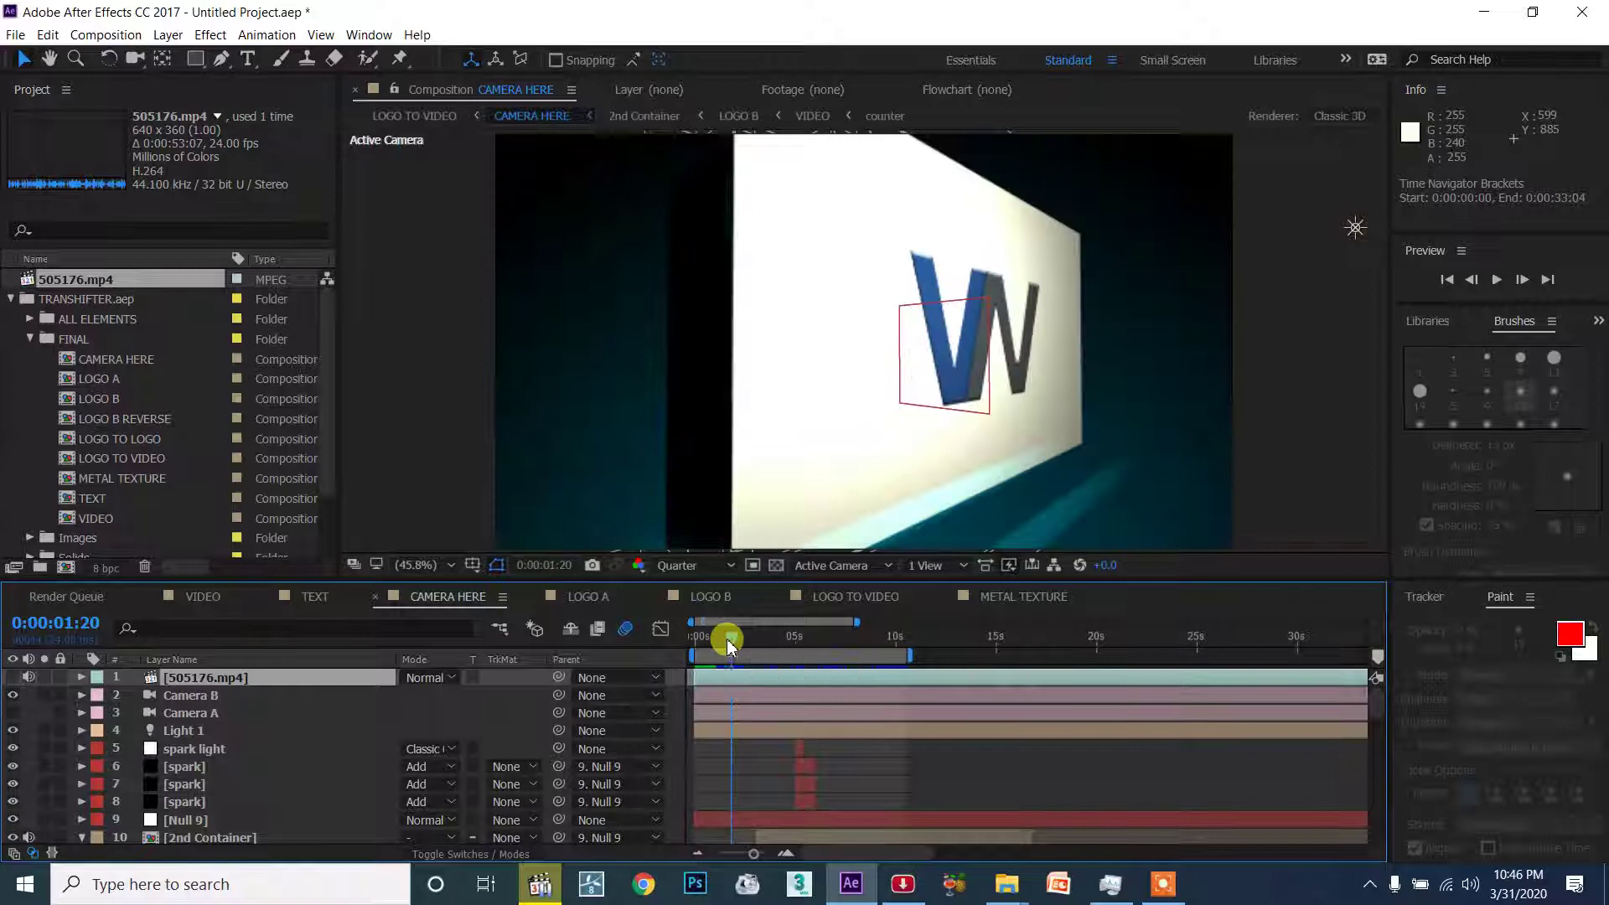
left_click(658, 631)
left_click(712, 643)
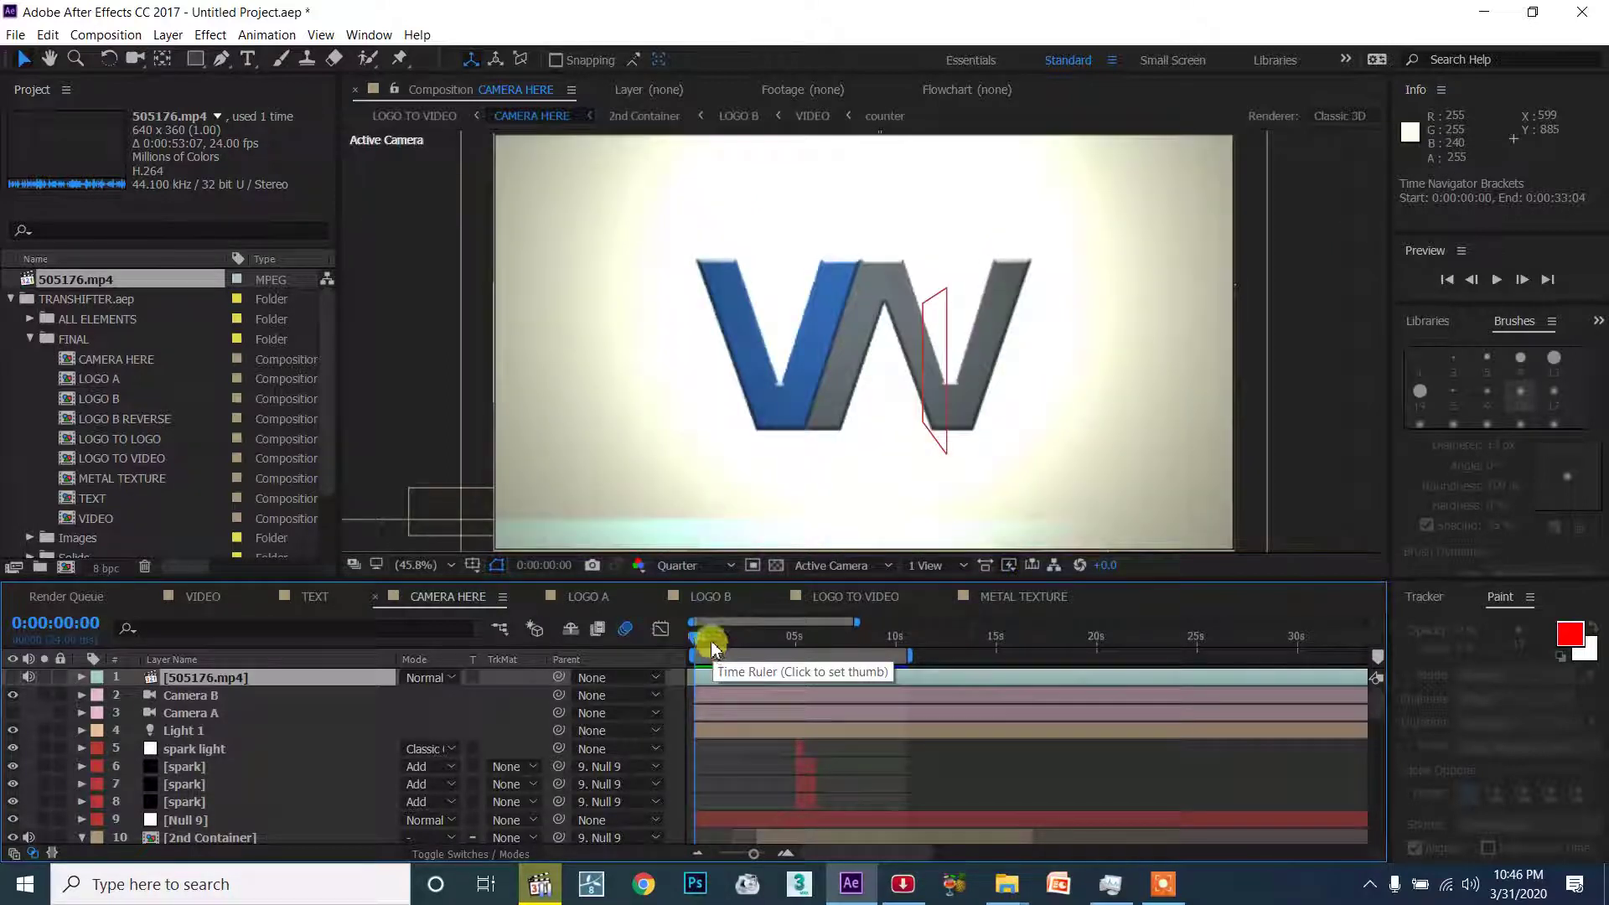
left_click(711, 643)
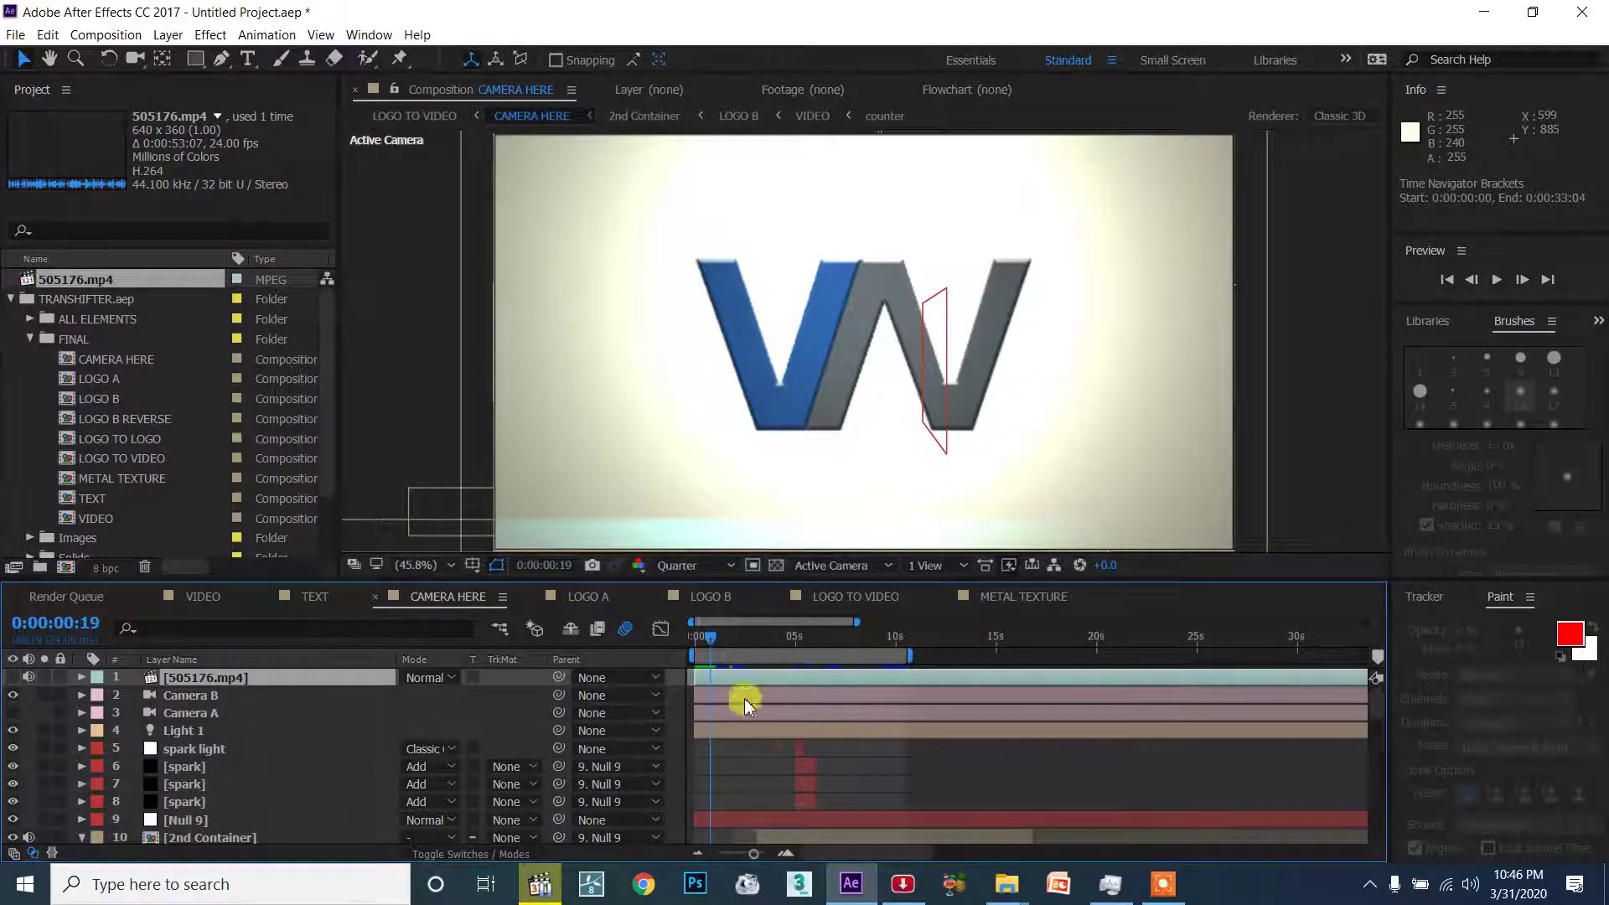
Bring up the rendered Camera Here-1.m4v video, rewind it to the start and minimize its player.
left_click(557, 884)
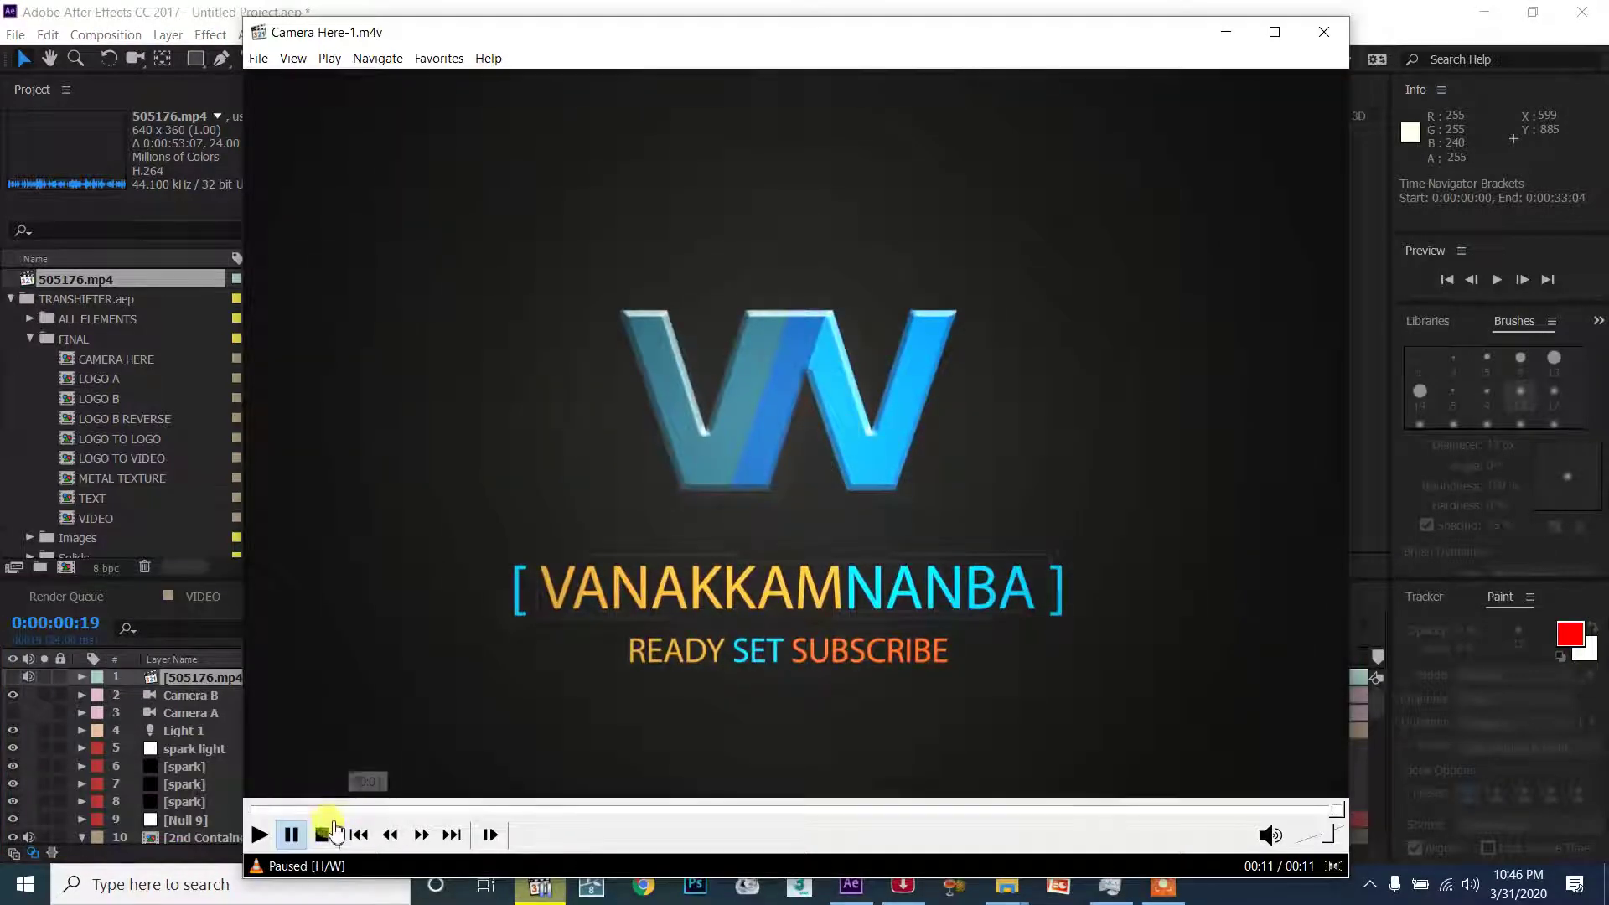
left_click(249, 808)
left_click(1225, 33)
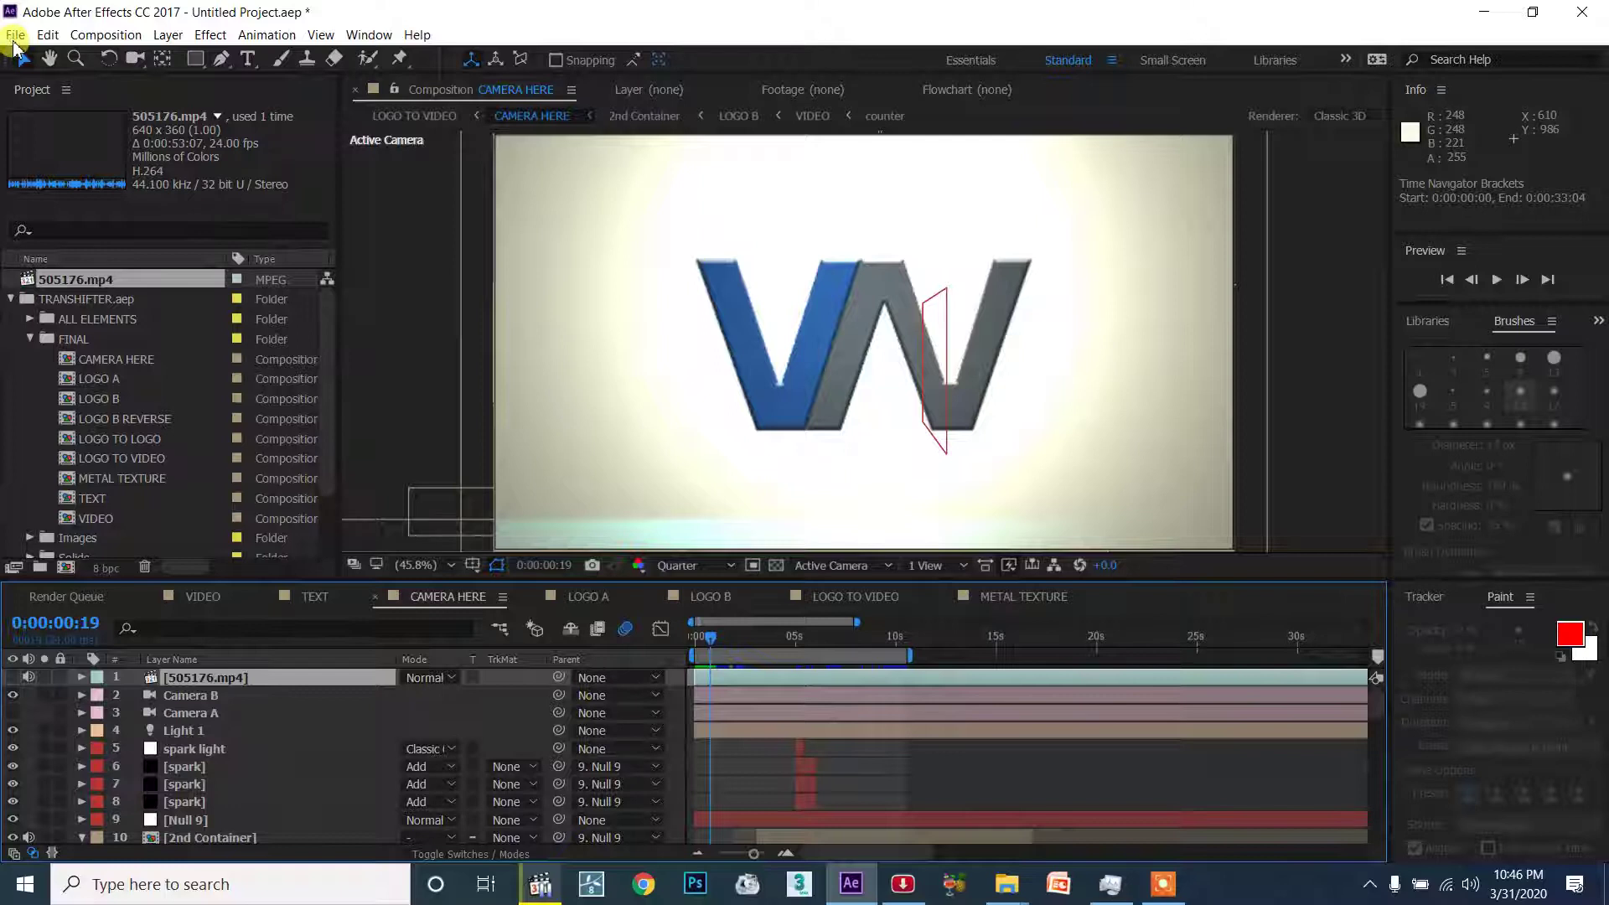
Start a new project without saving the changes to the current one.
left_click(15, 37)
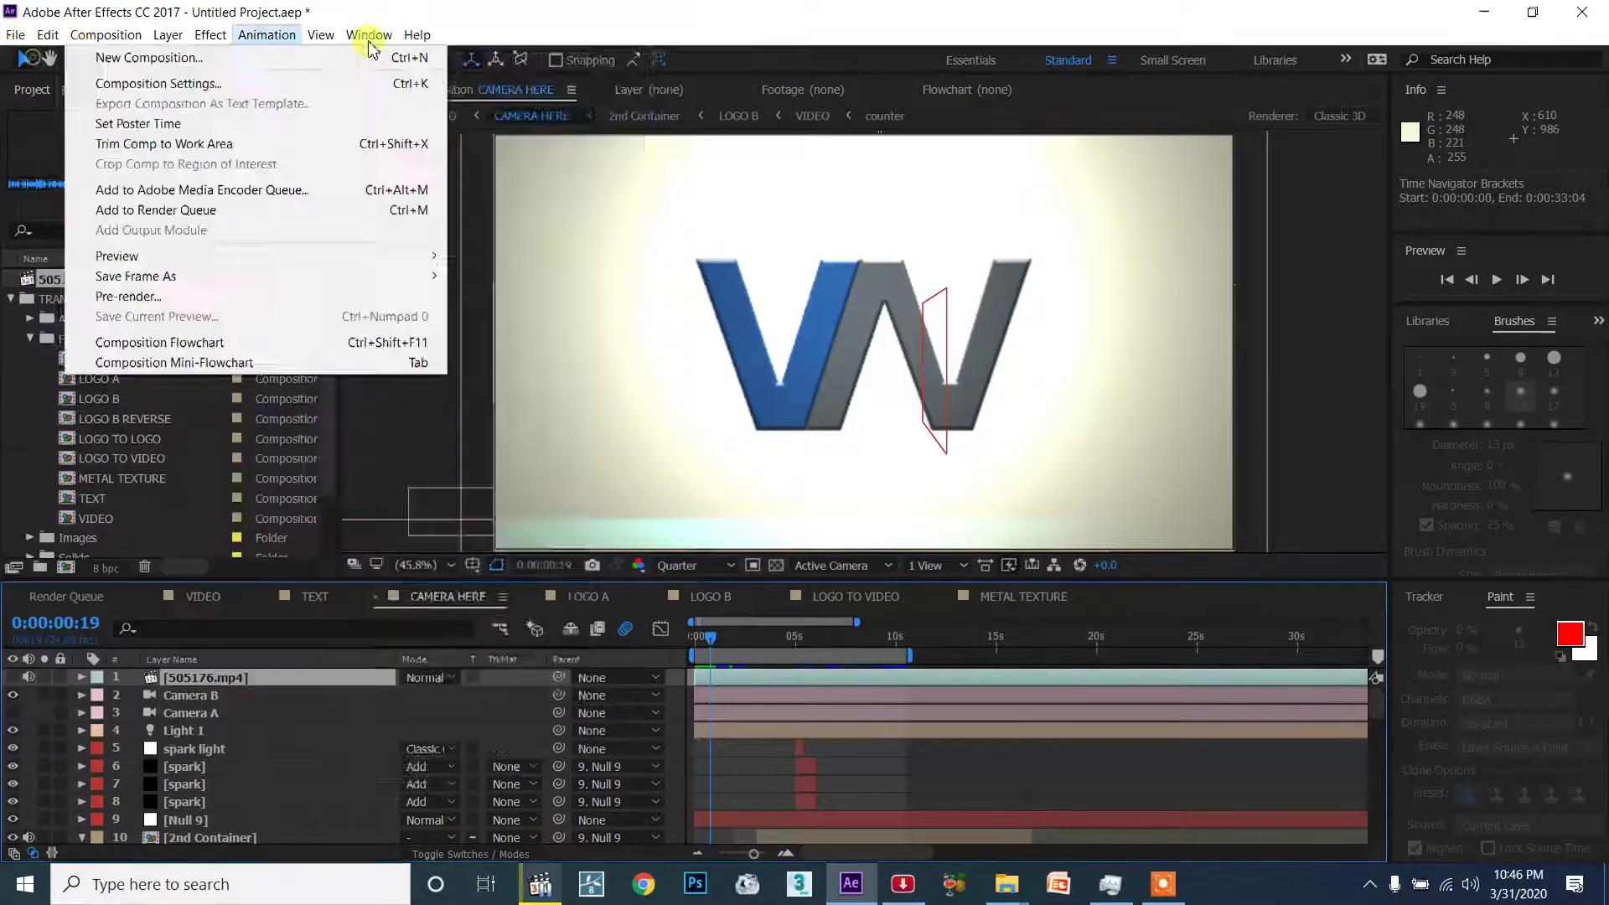
mouse_move(179, 56)
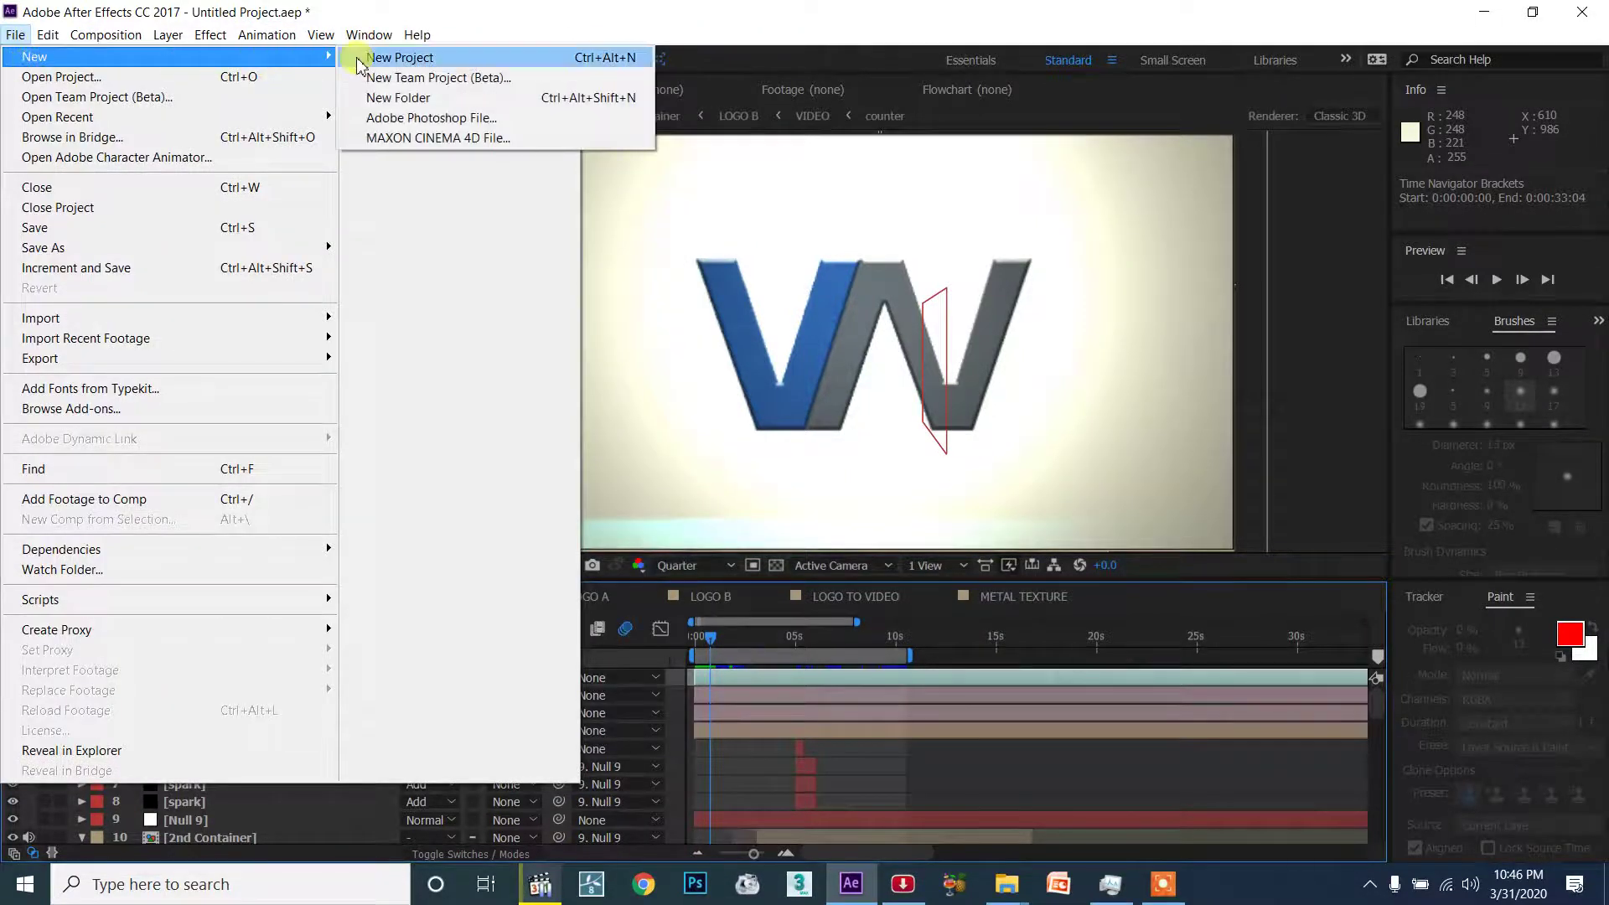
left_click(394, 58)
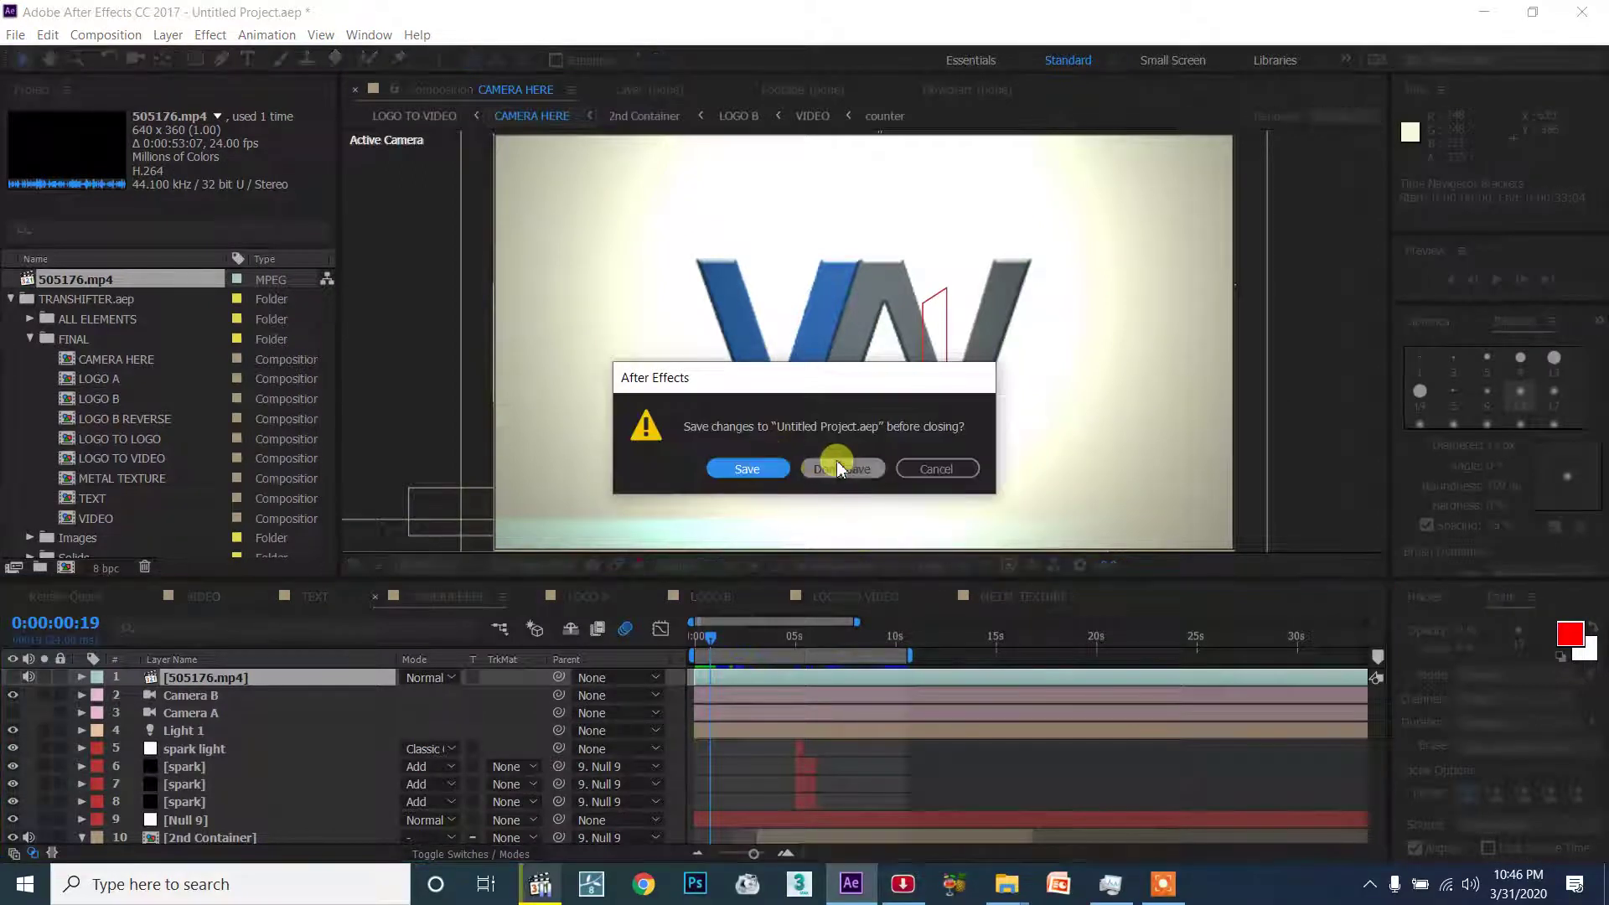
left_click(836, 463)
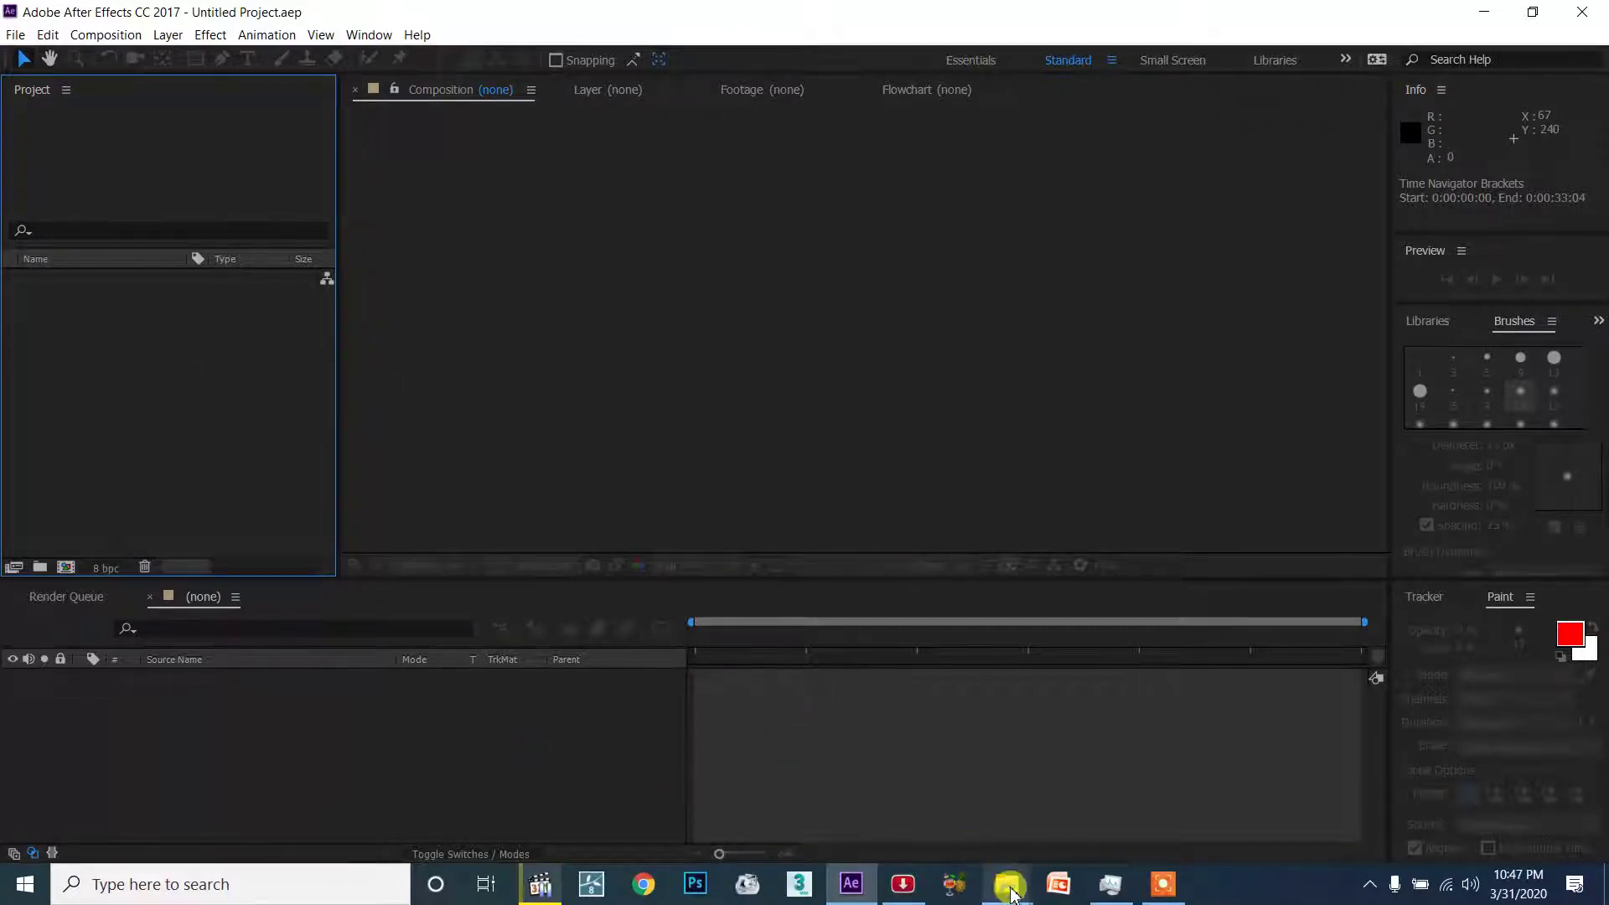
Switch to File Explorer and open the TRANSHIFTER folder inside videohive-505176-transhifter.
mouse_move(1010, 892)
left_click(891, 809)
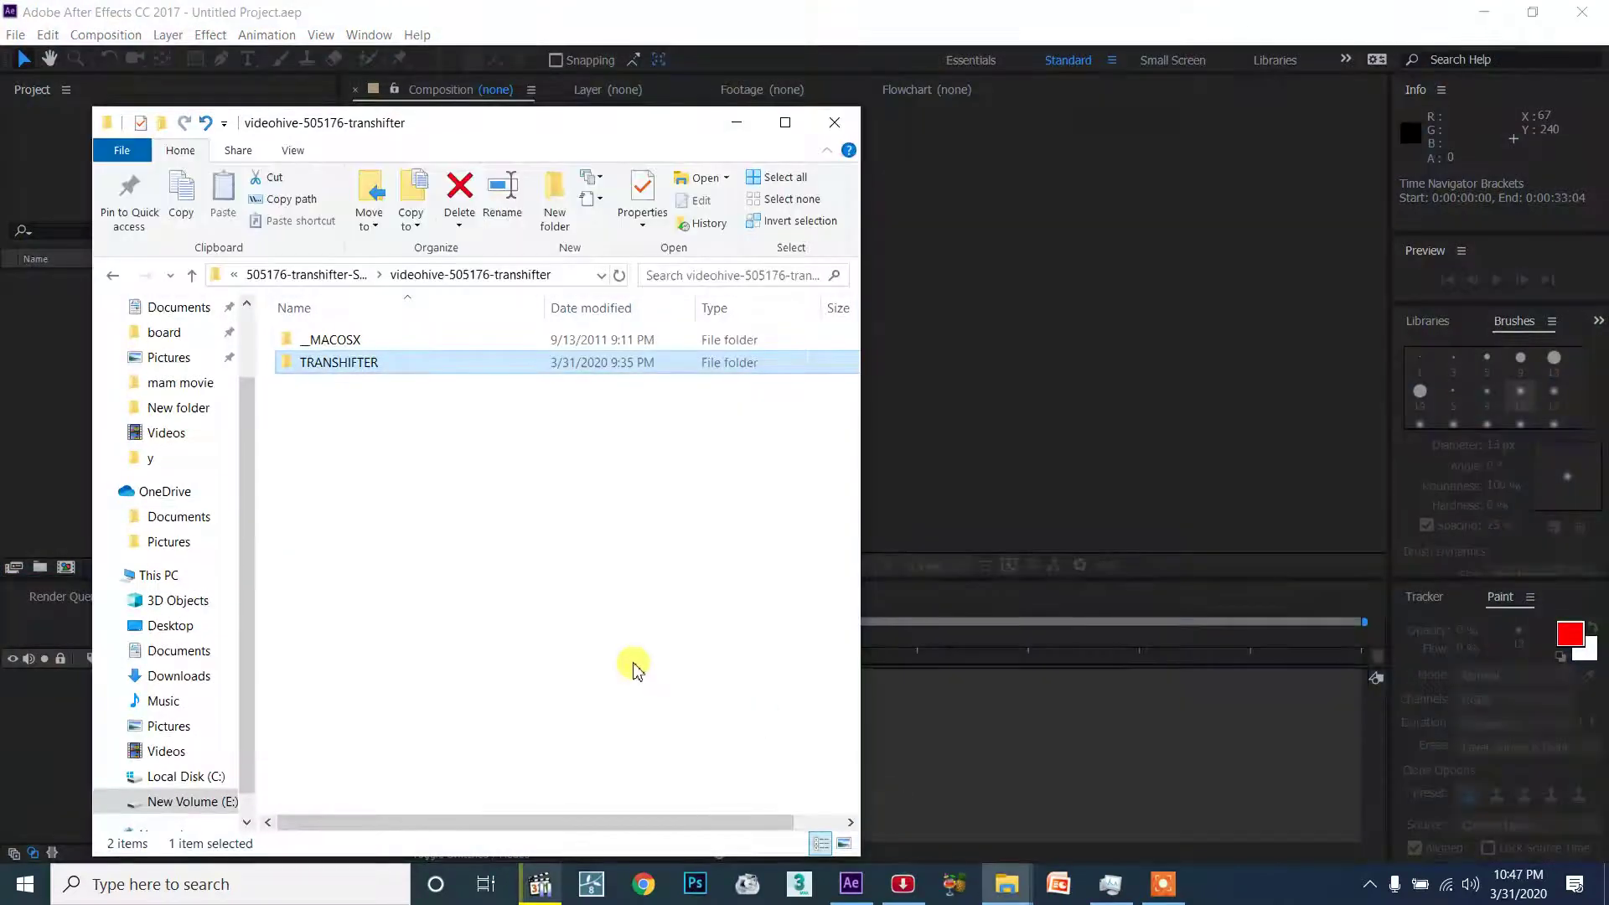
right_click(493, 504)
left_click(280, 444)
left_click(360, 364)
left_click(344, 341)
left_click(356, 365)
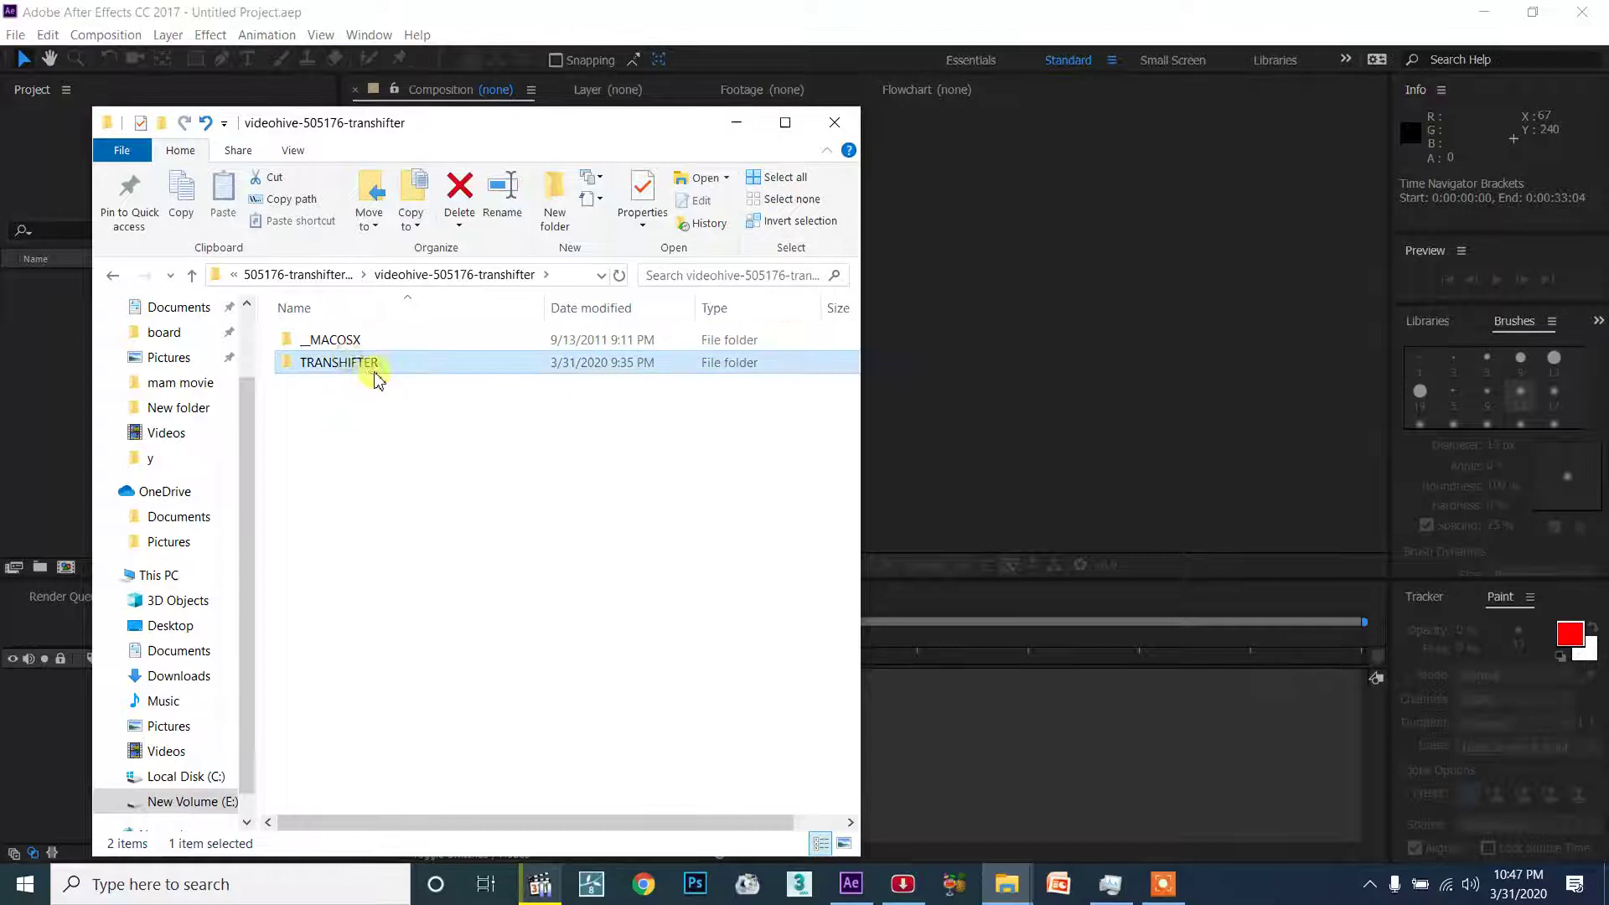
double_click(377, 365)
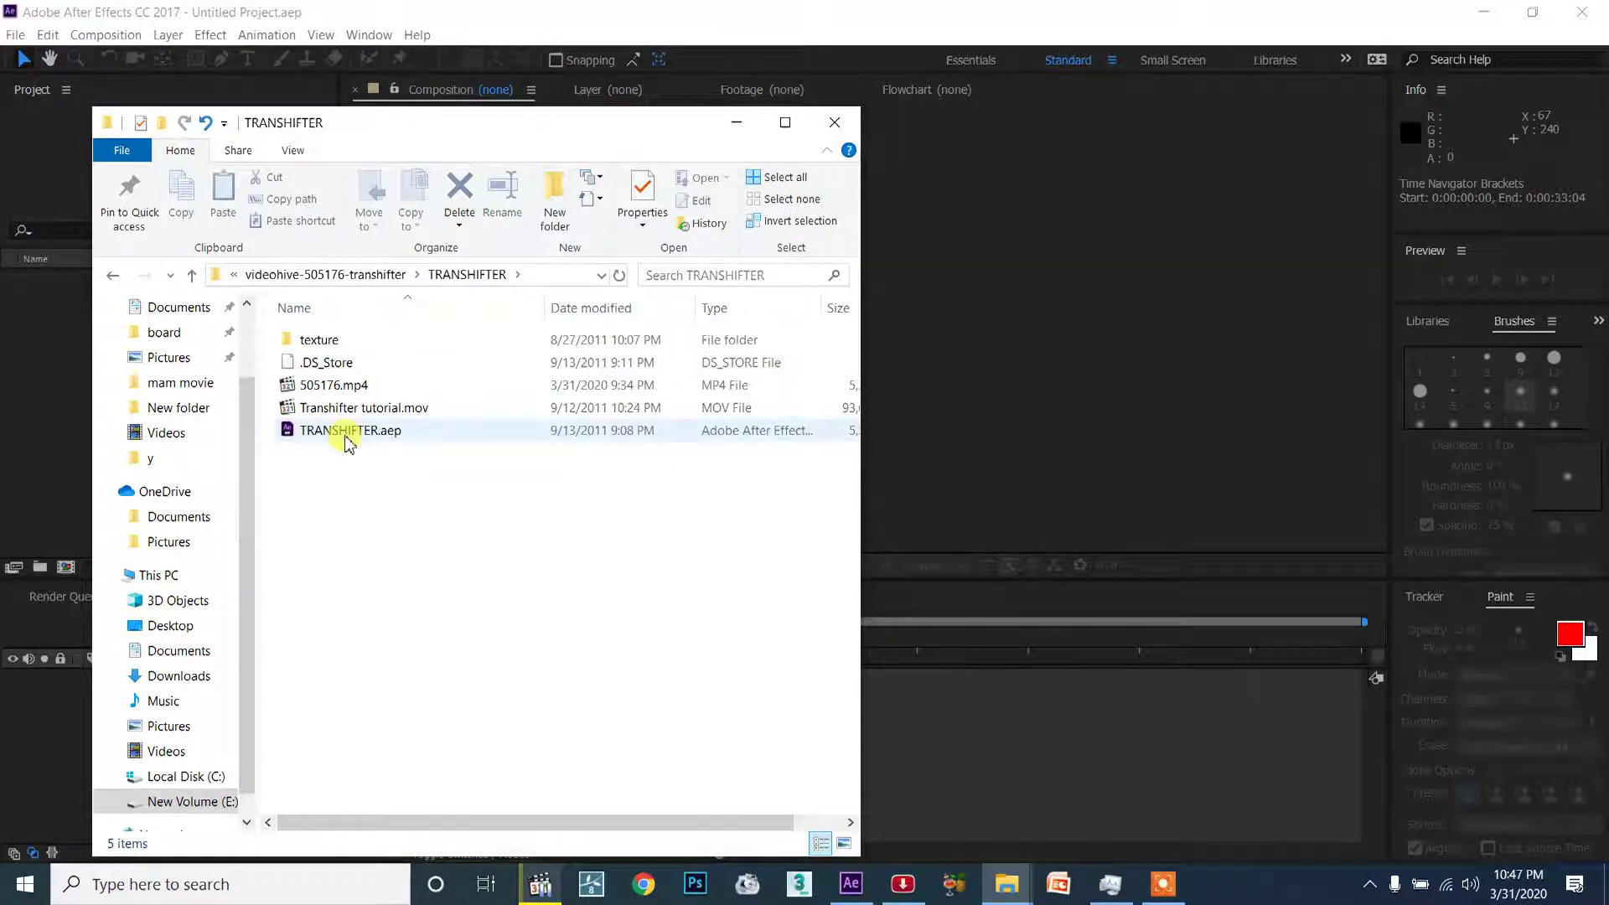
Move the TRANSHIFTER folder window clear of the Project panel and display its files as large thumbnails.
left_click(348, 436)
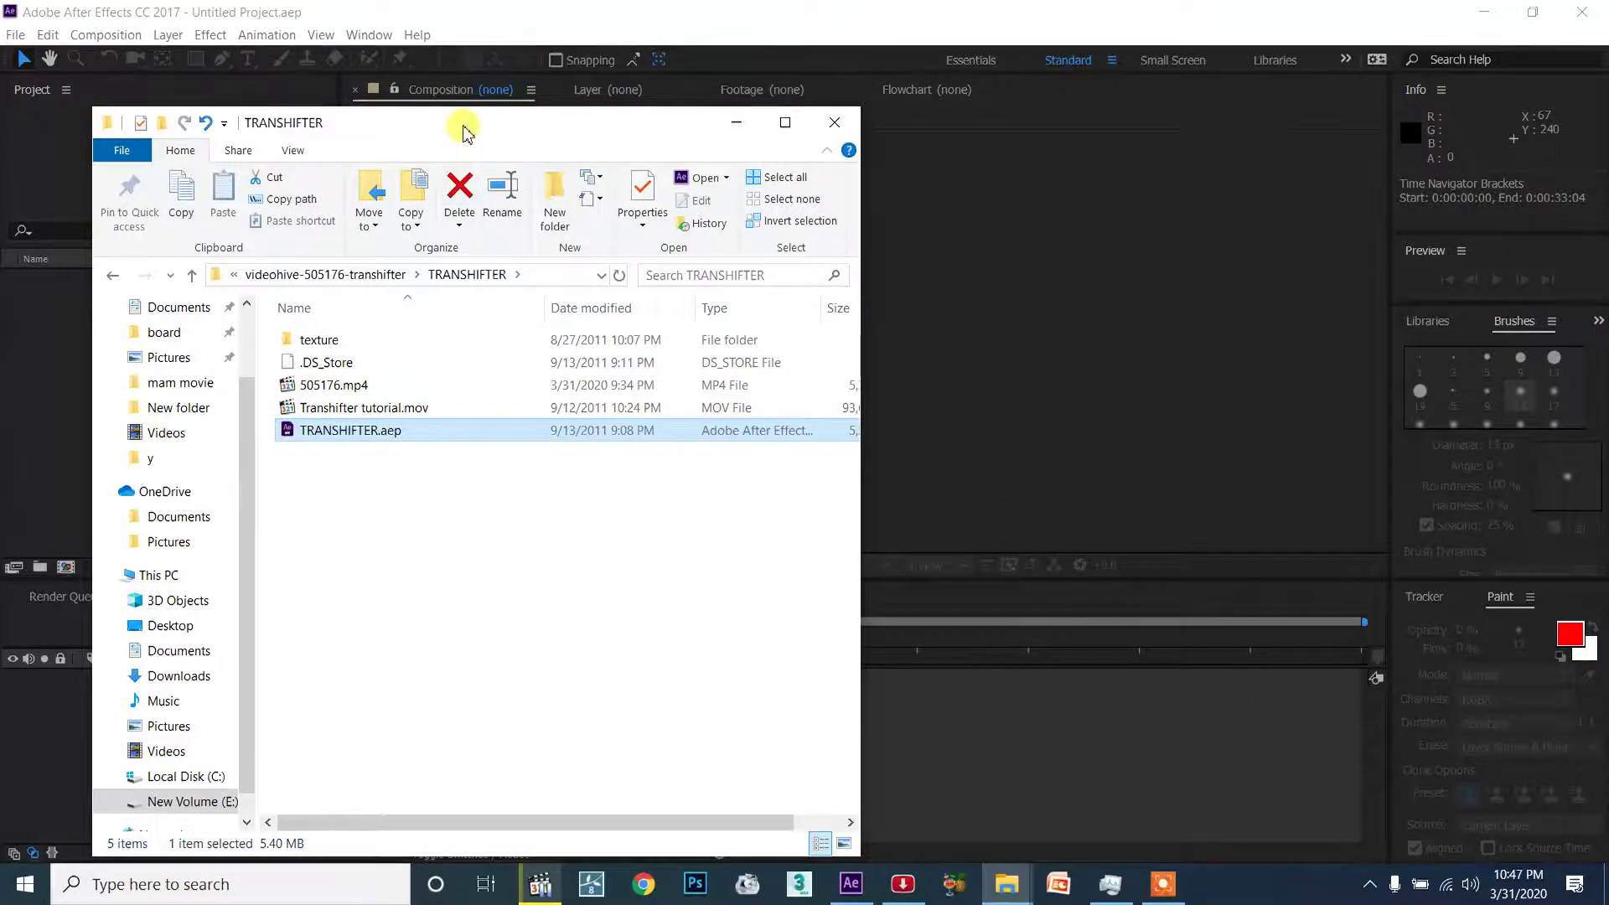
left_click_drag(463, 132, 902, 133)
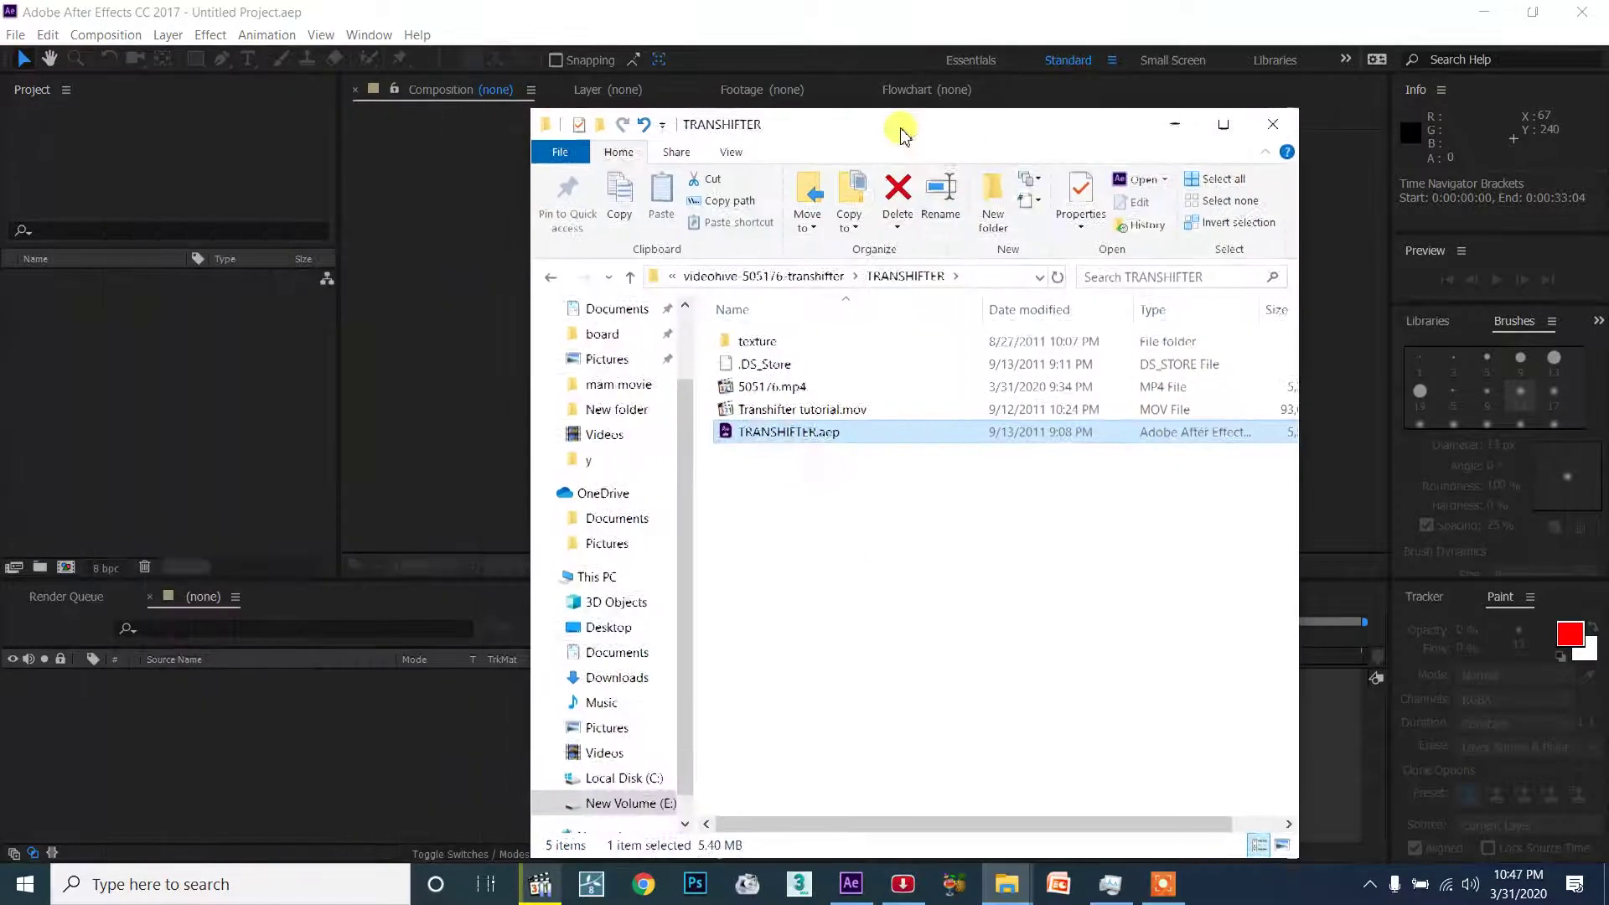
left_click(757, 389)
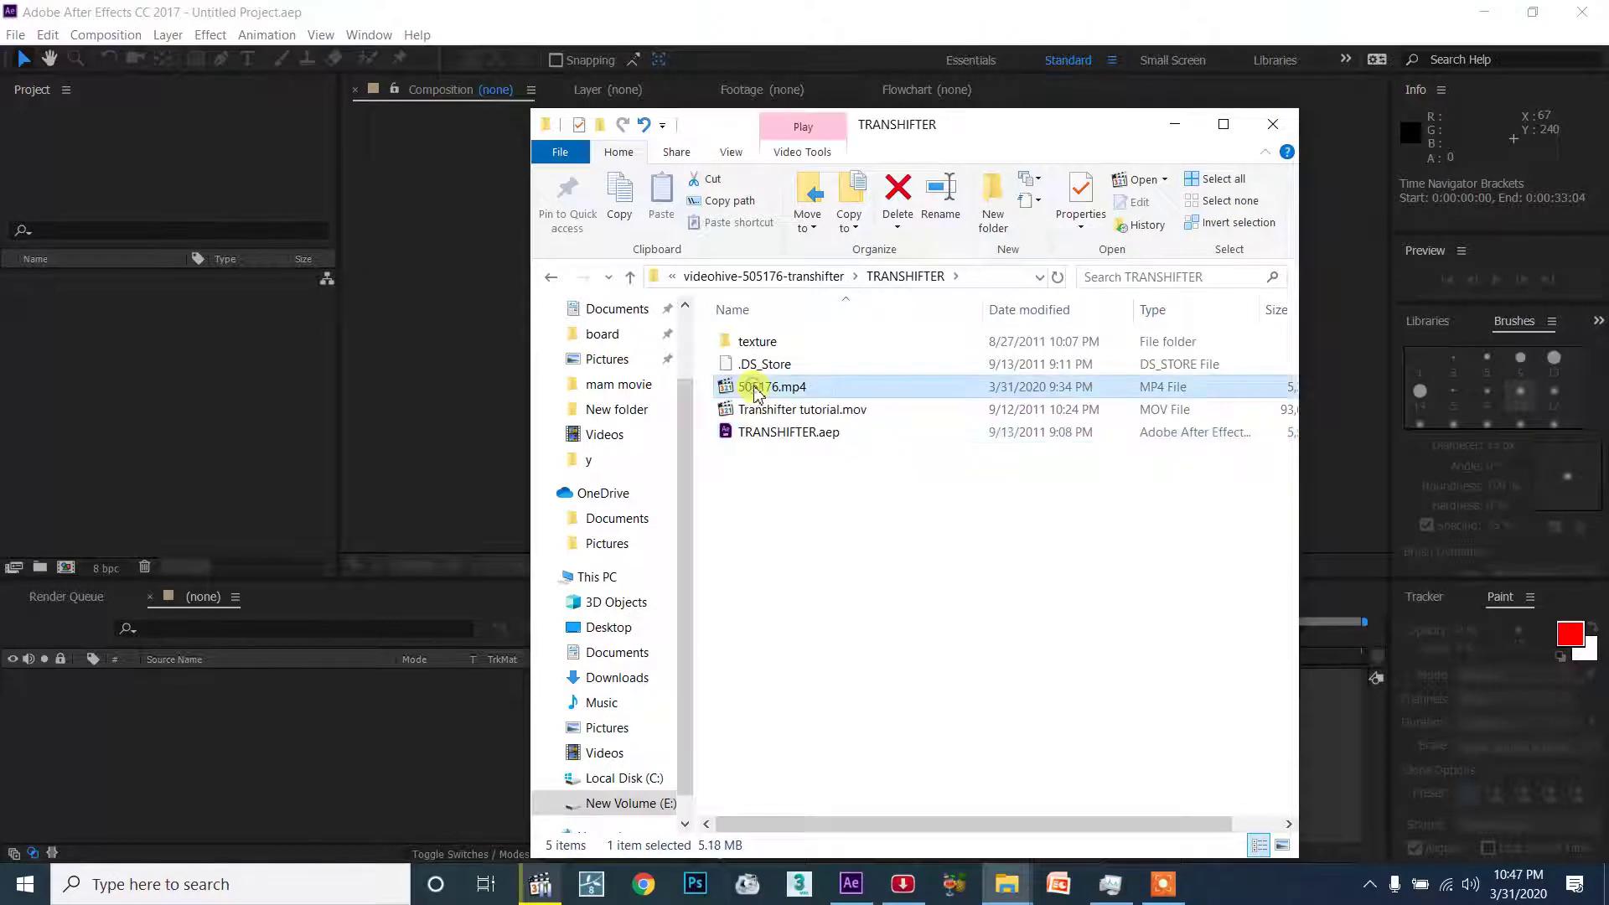
left_click(1282, 845)
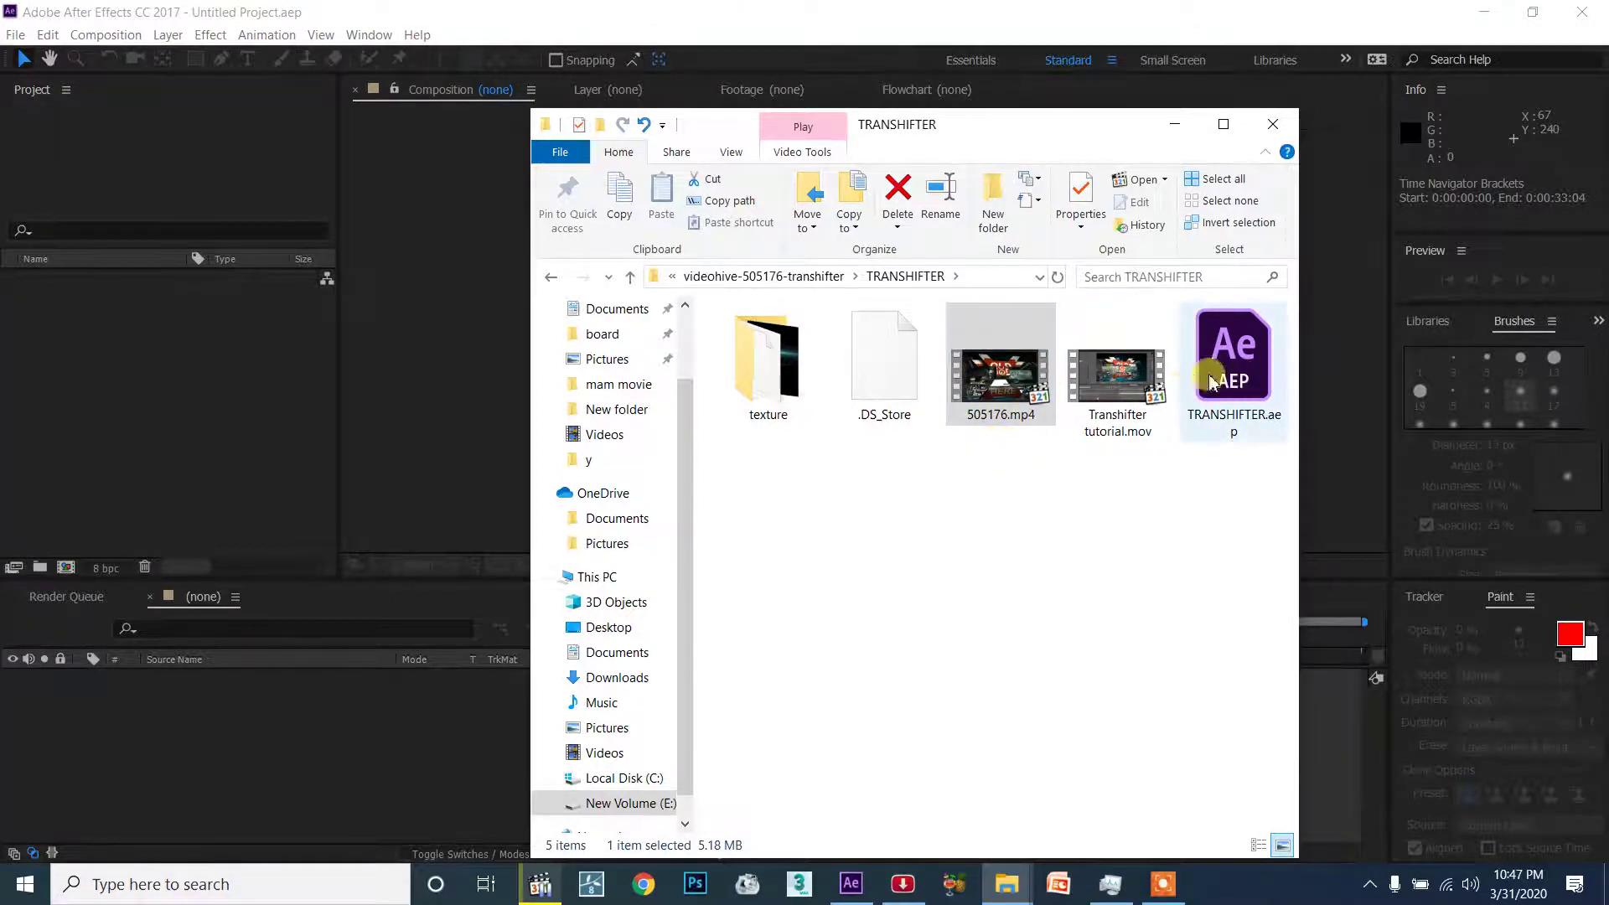
left_click(1123, 373)
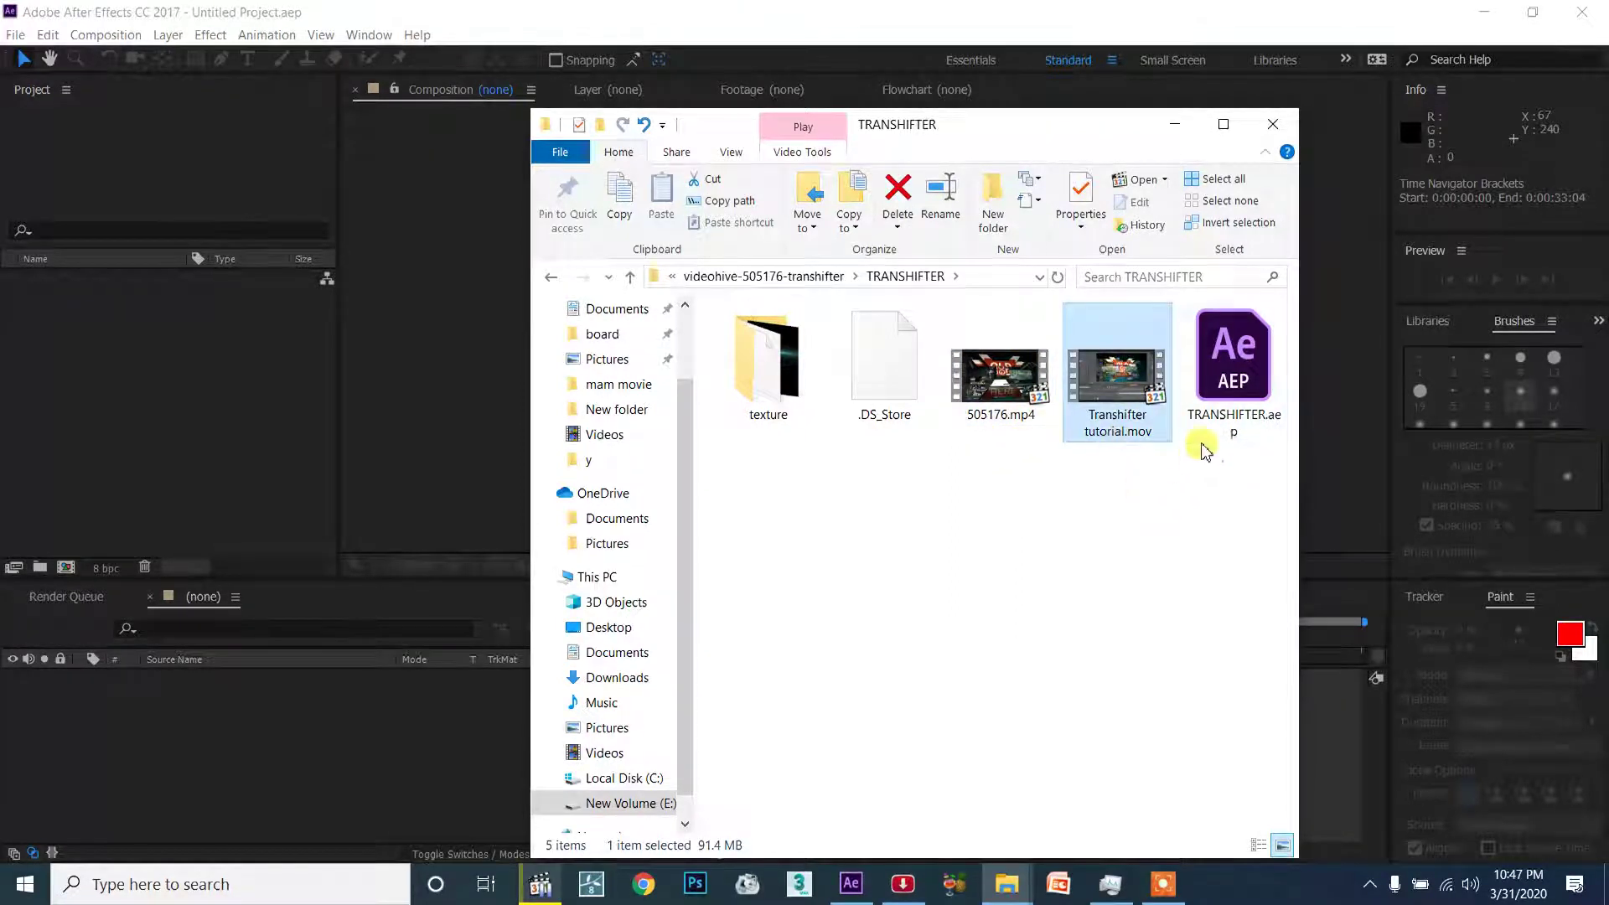
Import TRANSHIFTER.aep into the After Effects project and dismiss the missing-fonts dialog.
left_click_drag(1216, 378, 158, 411)
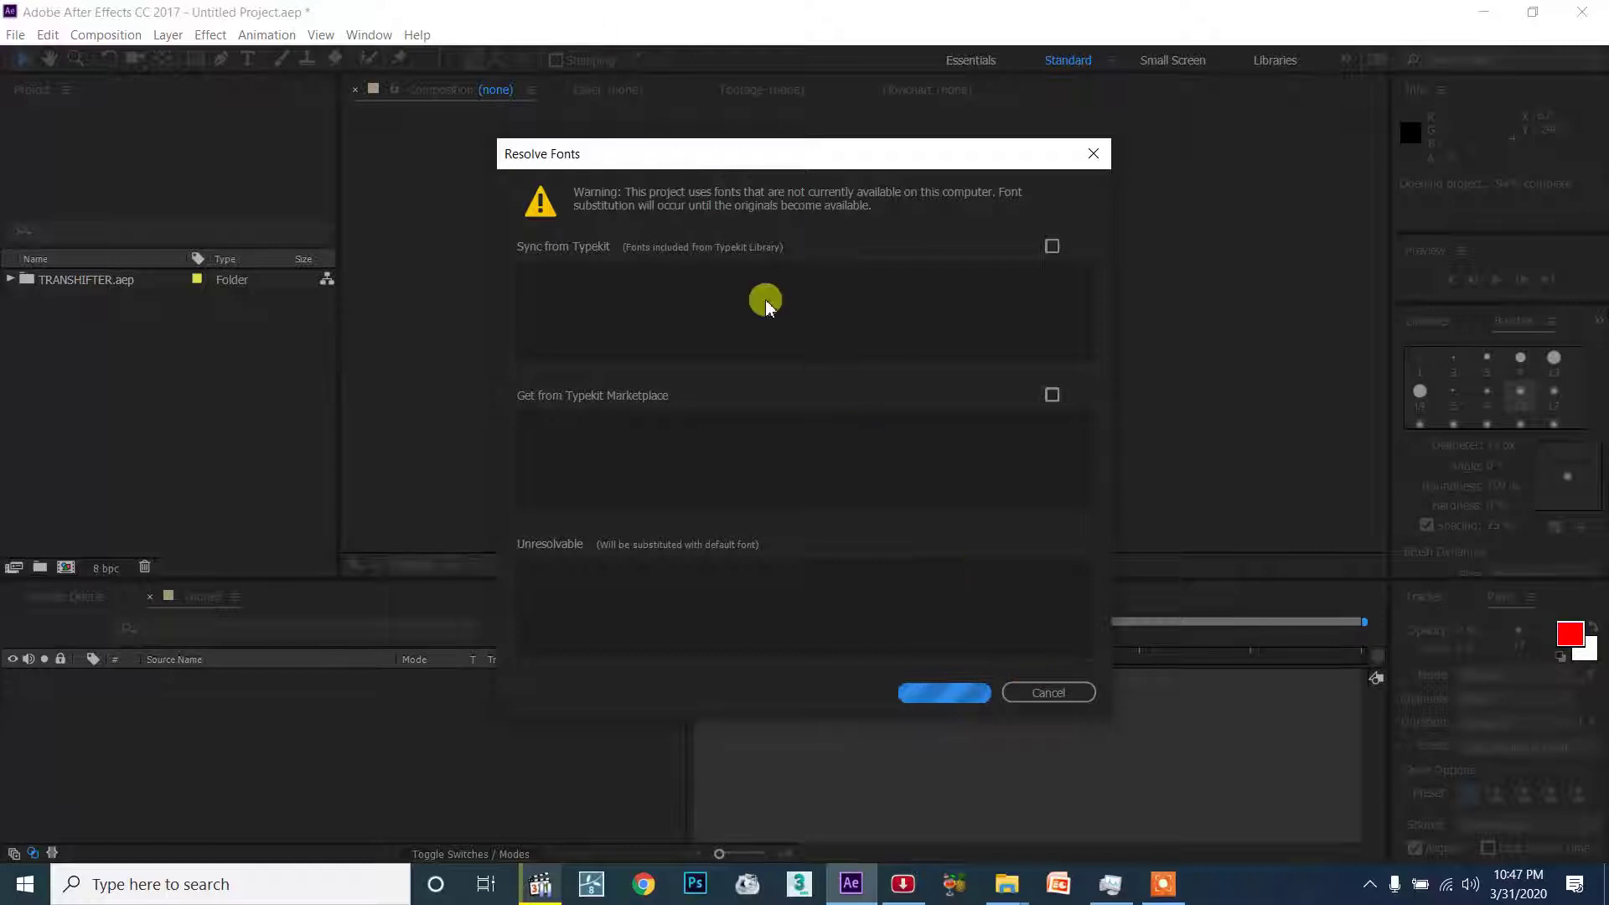
left_click(1036, 687)
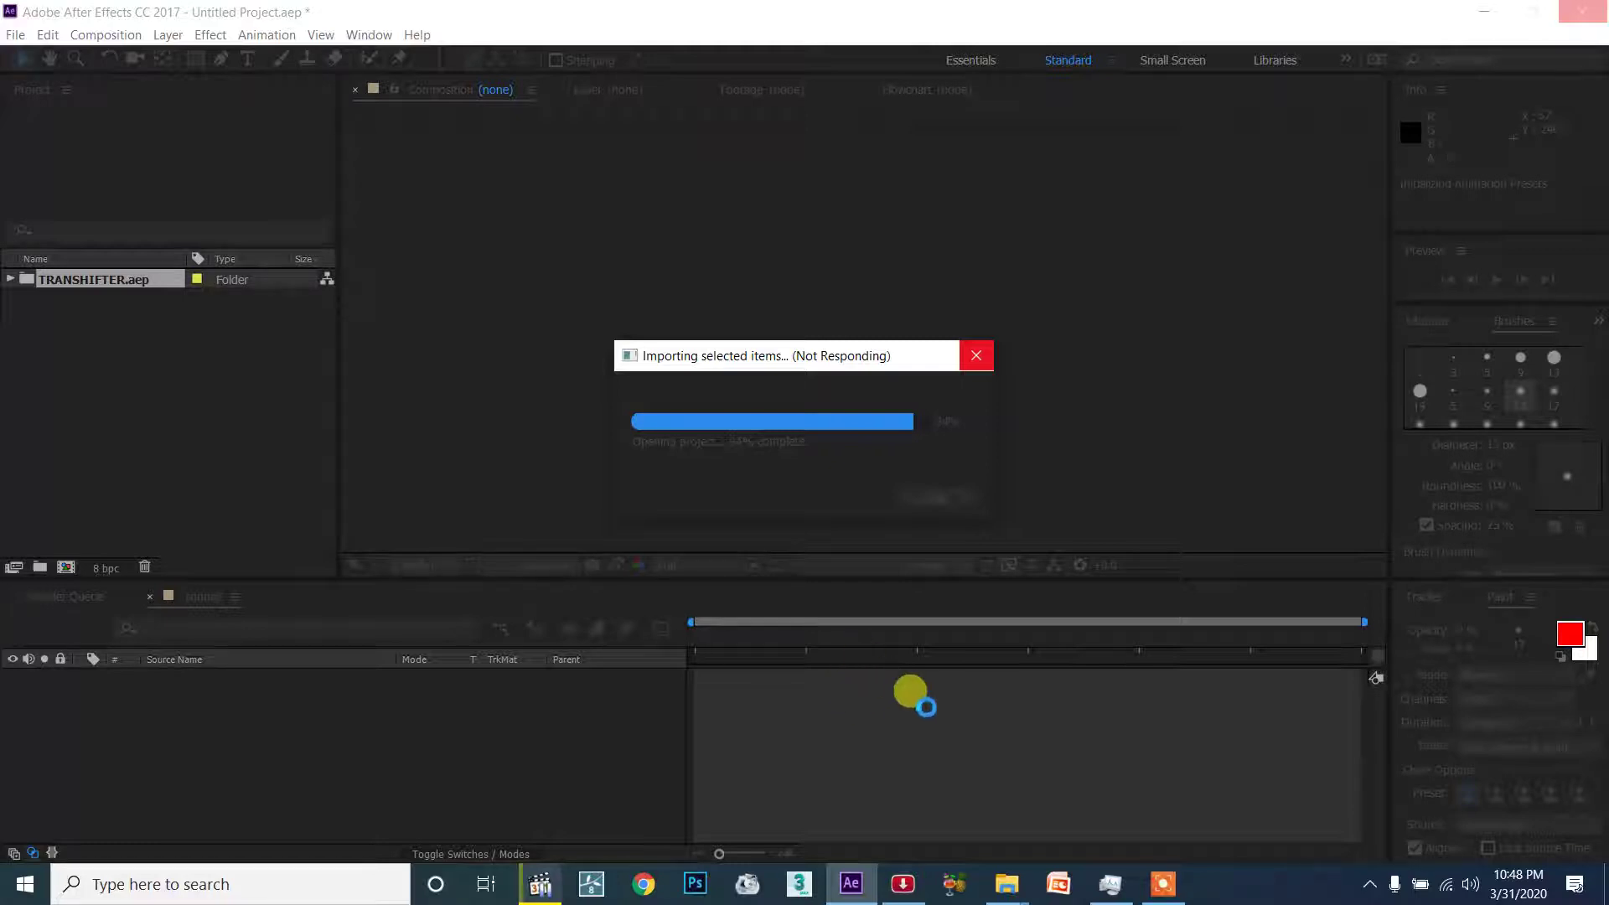
mouse_move(541, 880)
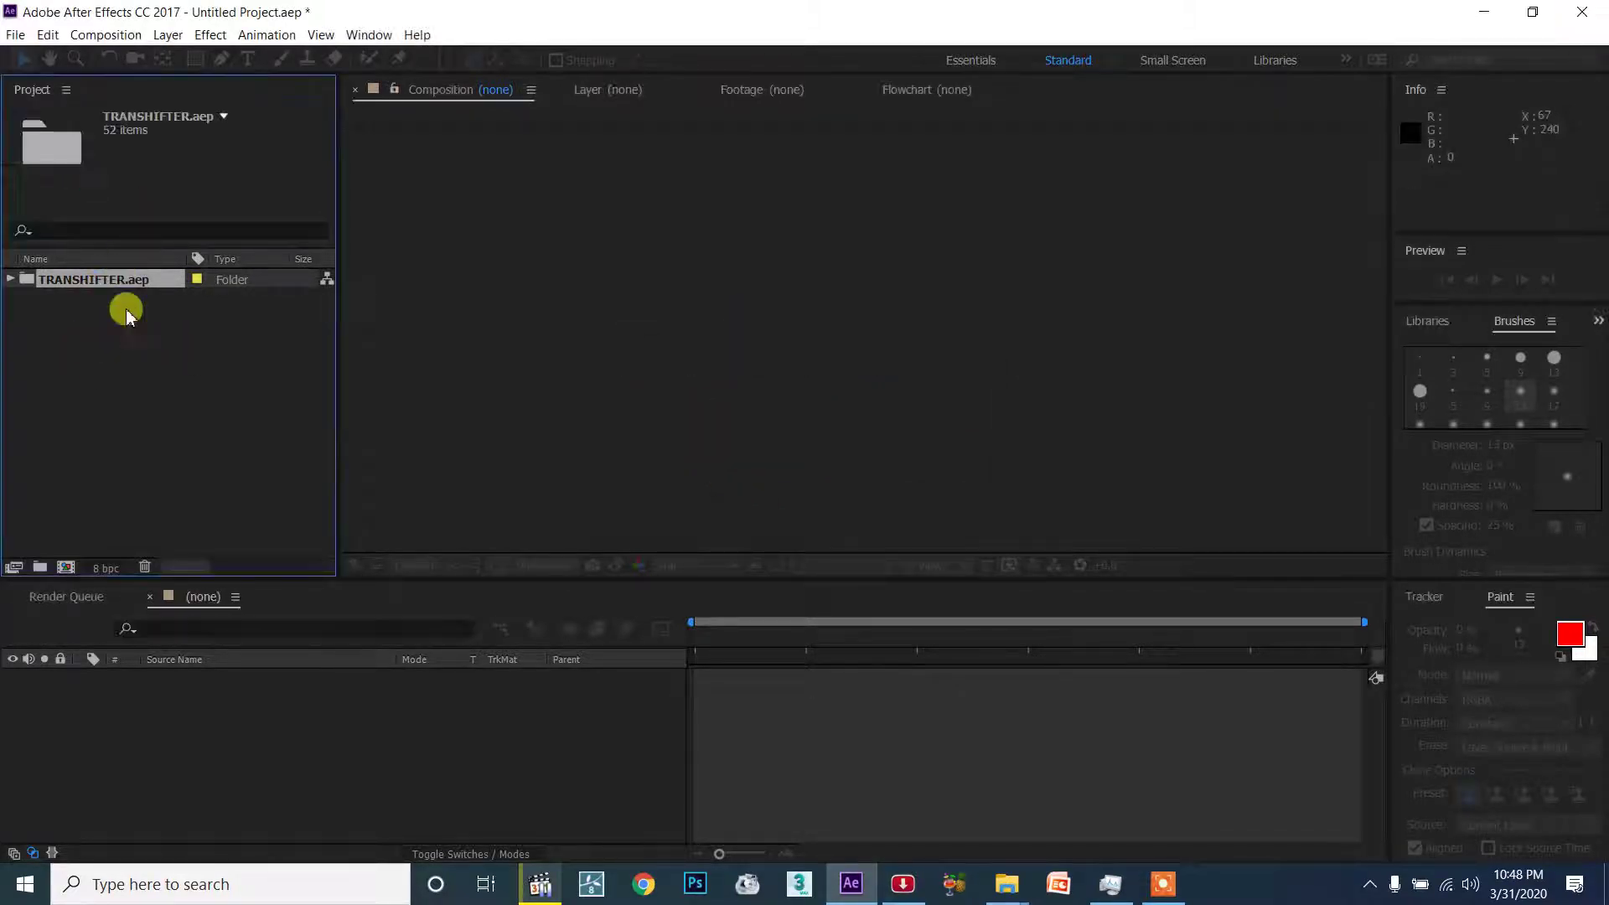
Open the CAMERA HERE composition from the imported template's FINAL folder and preview it at 0:00:02:10.
left_click(10, 279)
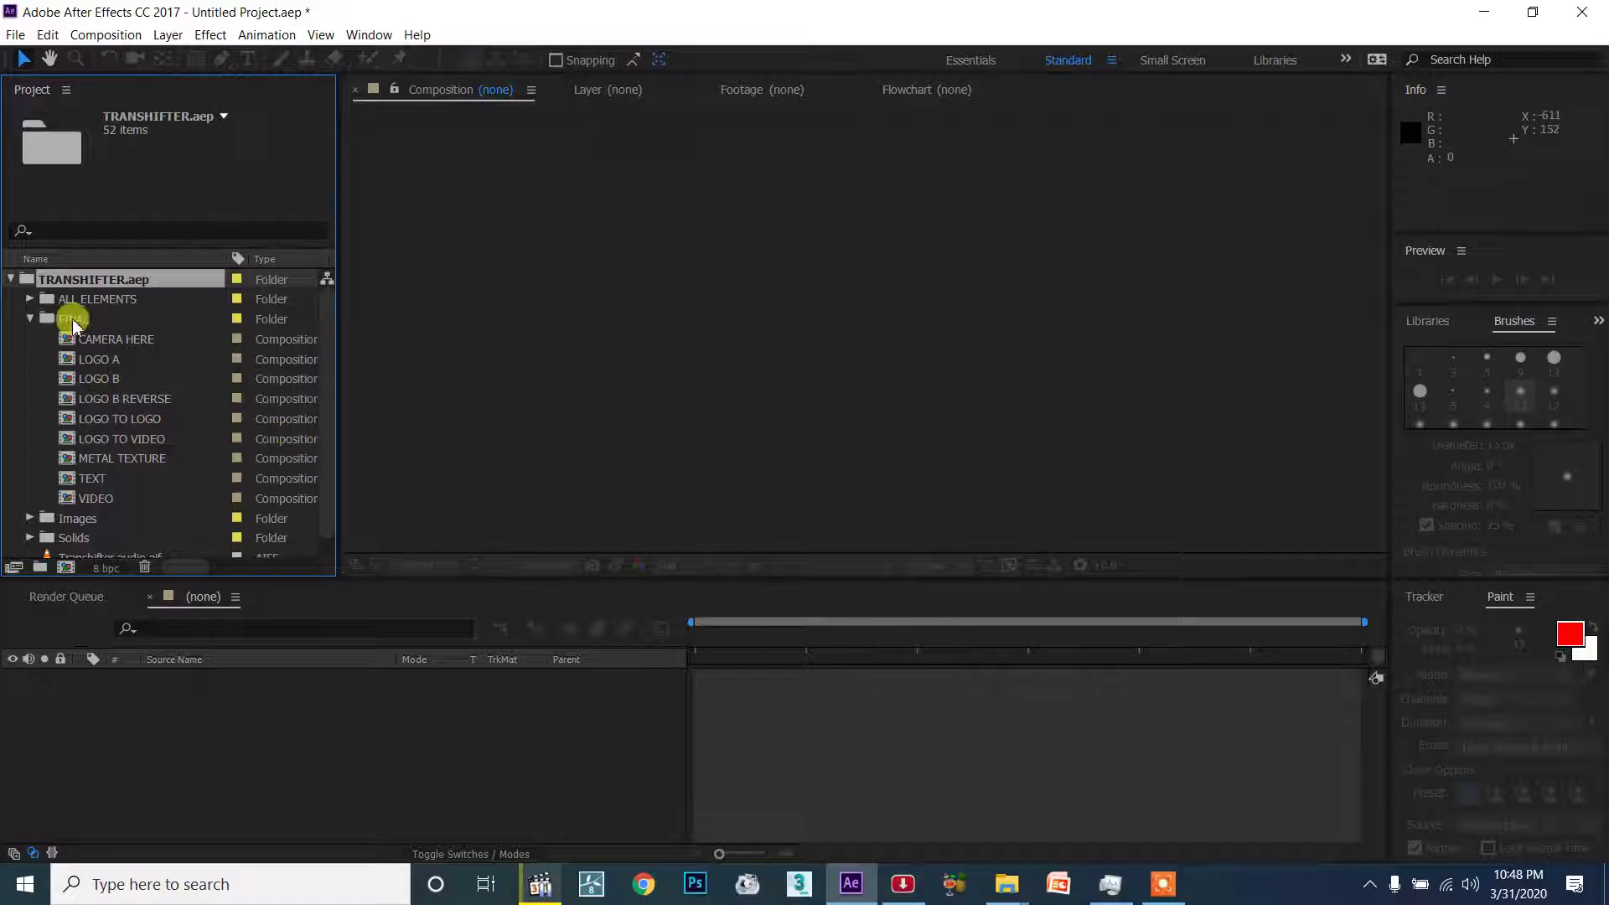
left_click(109, 339)
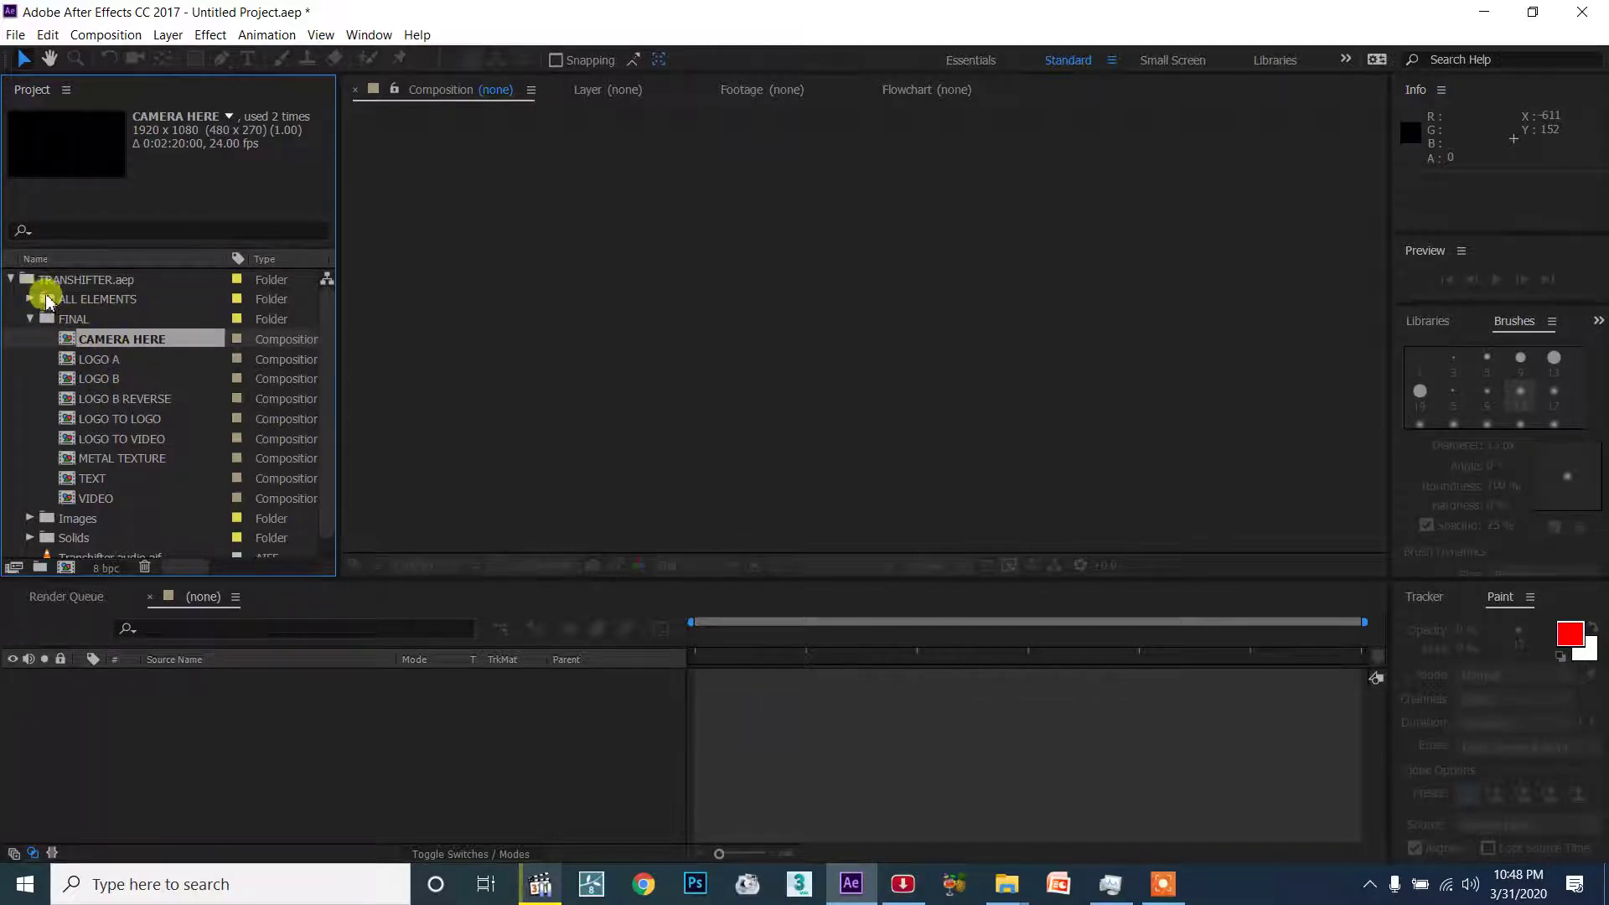
left_click(10, 279)
left_click(10, 279)
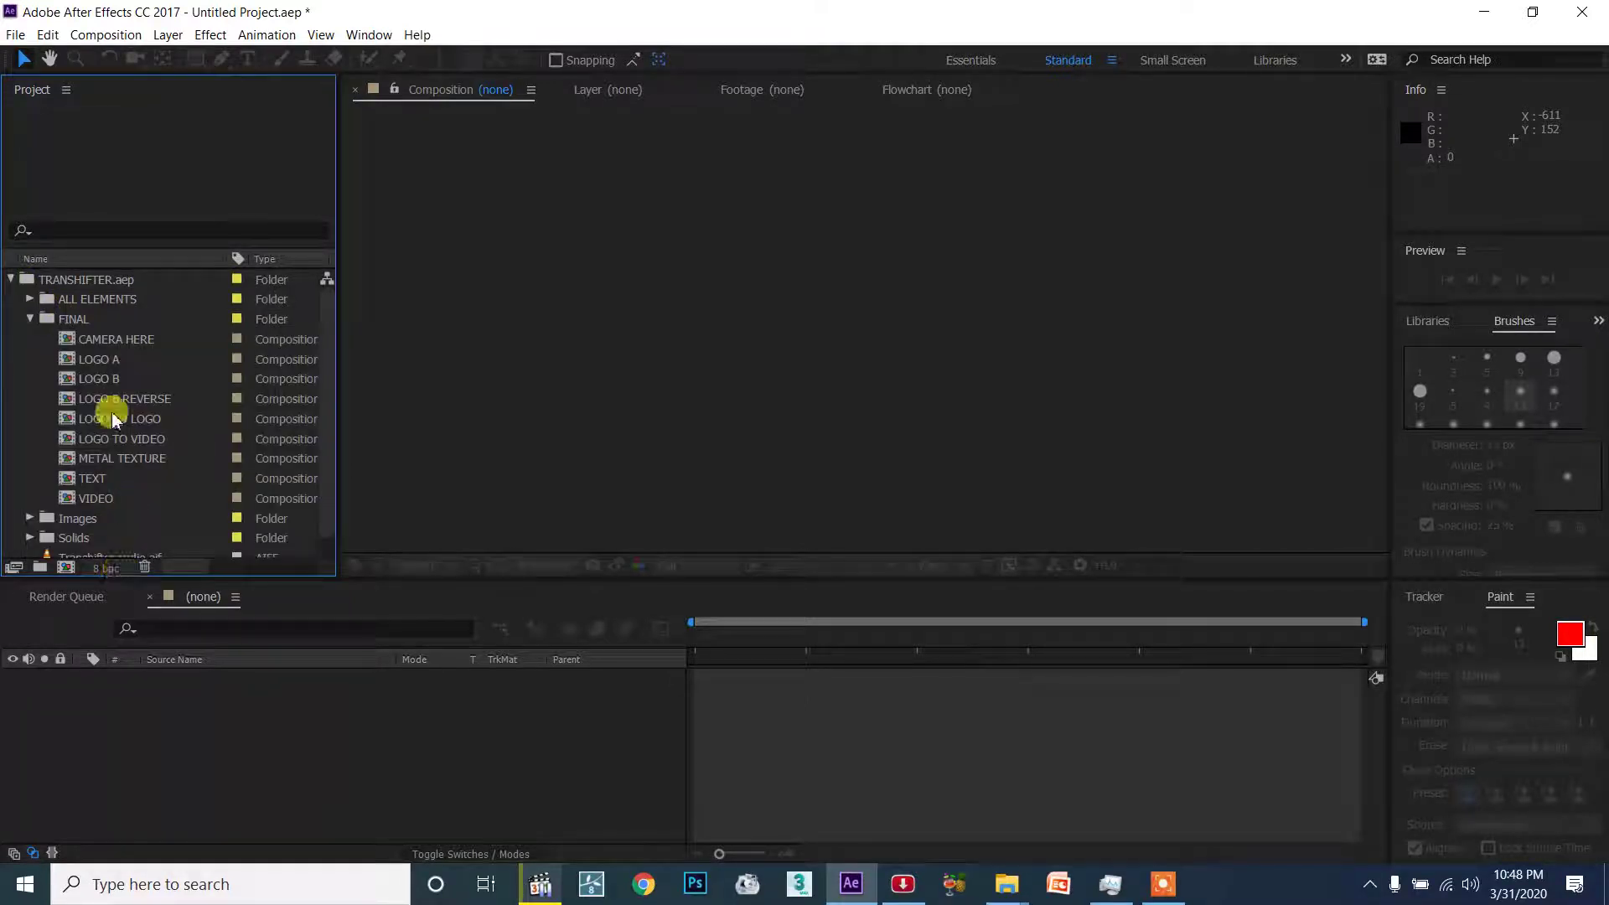
left_click(101, 344)
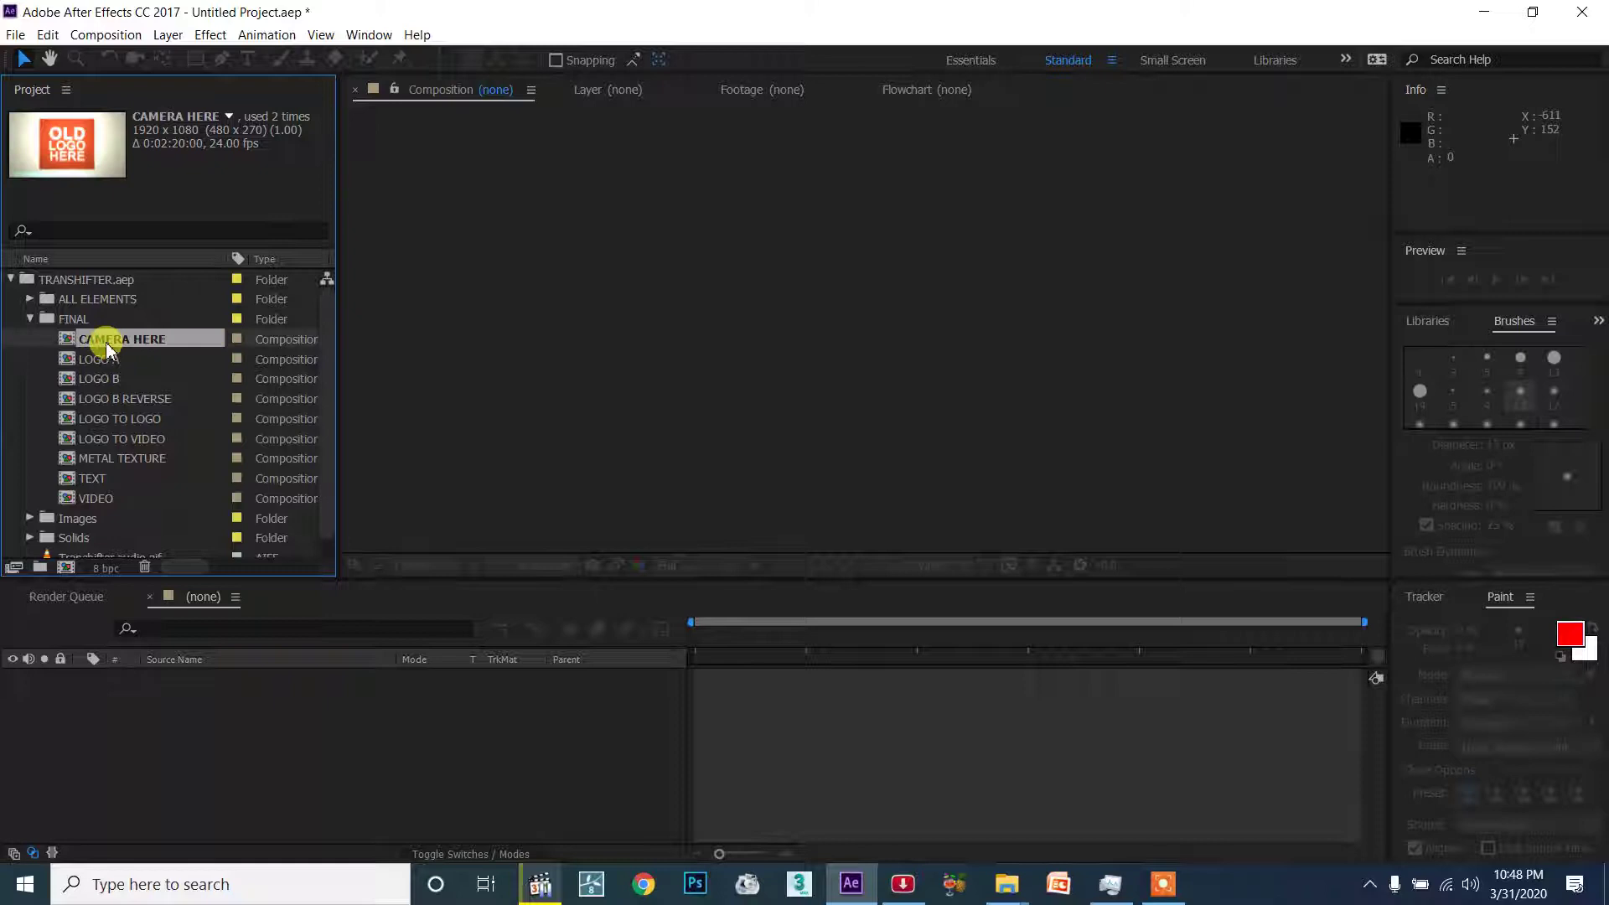
double_click(107, 343)
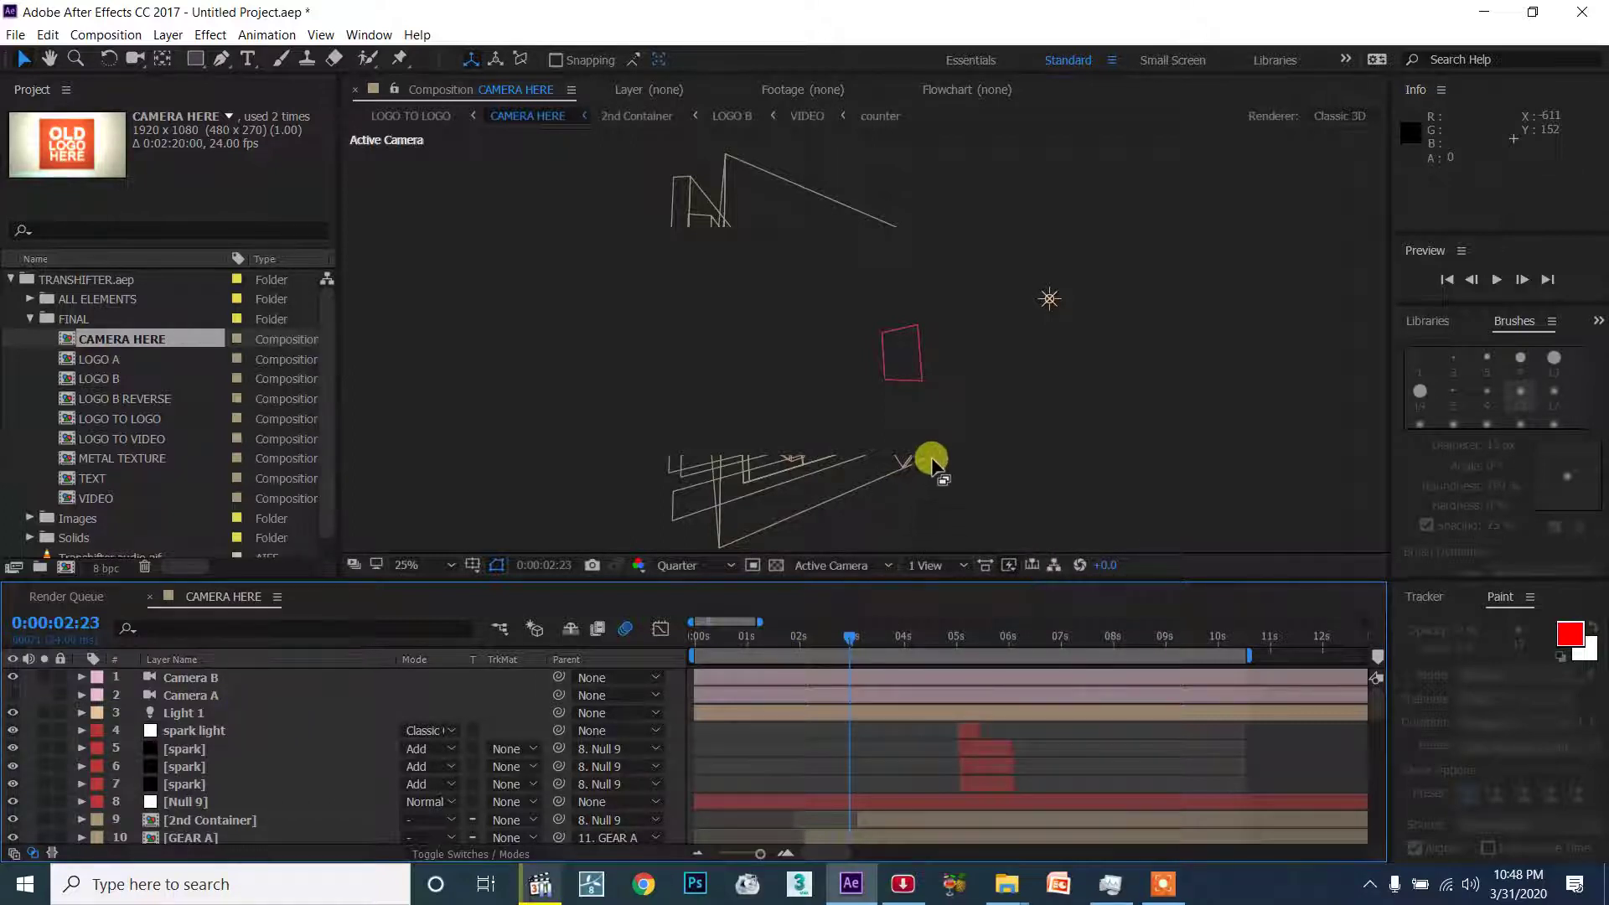
left_click(913, 284)
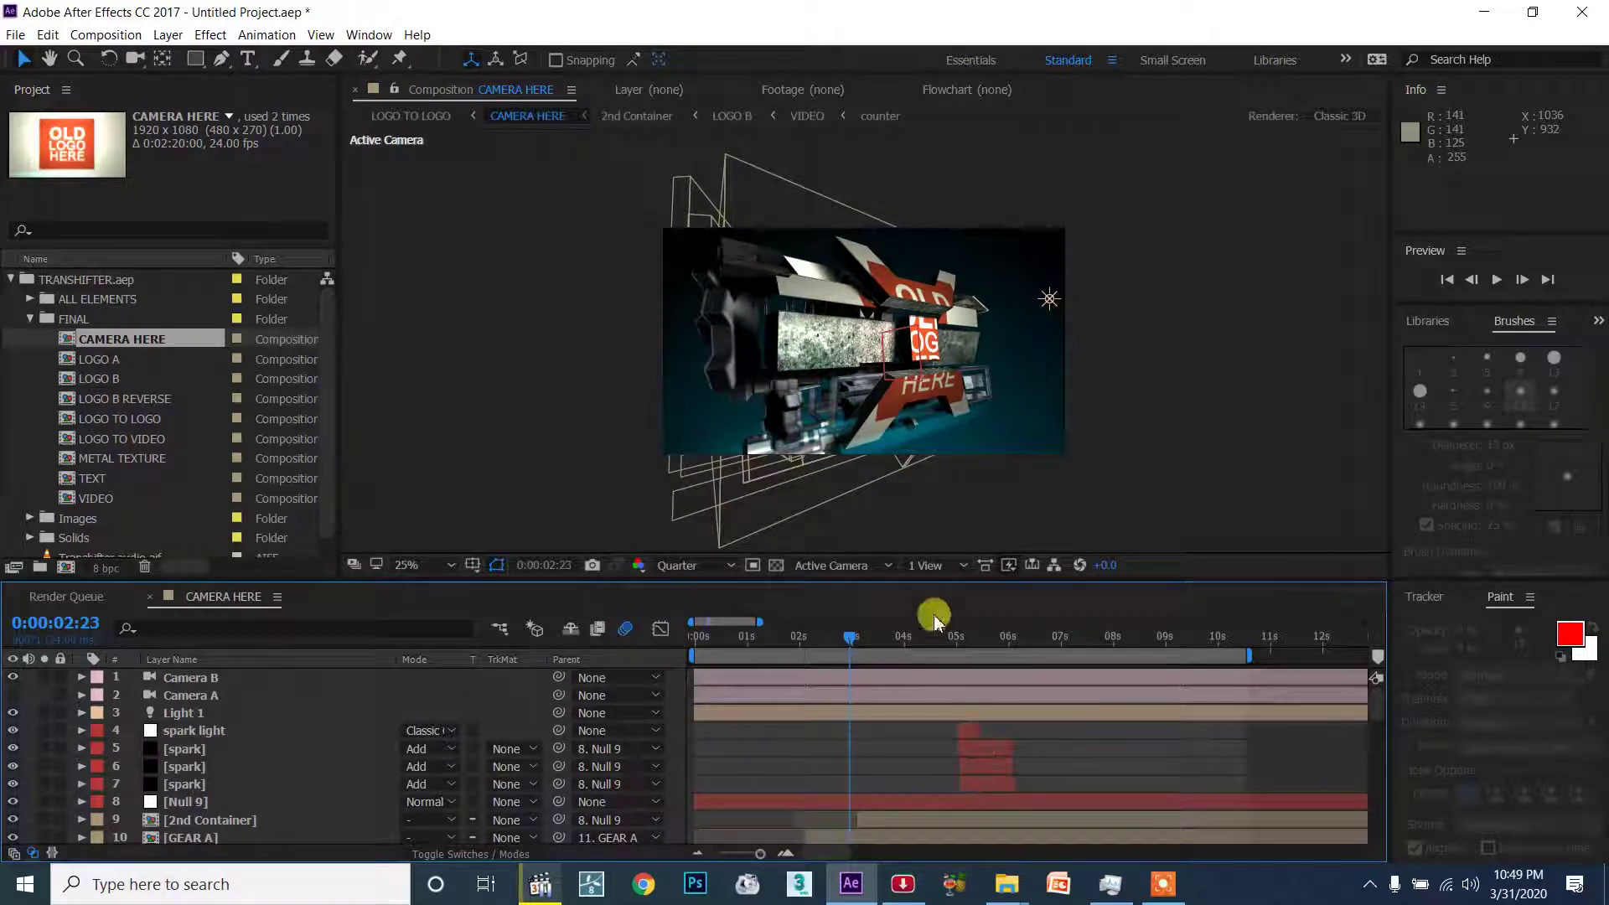
left_click(819, 646)
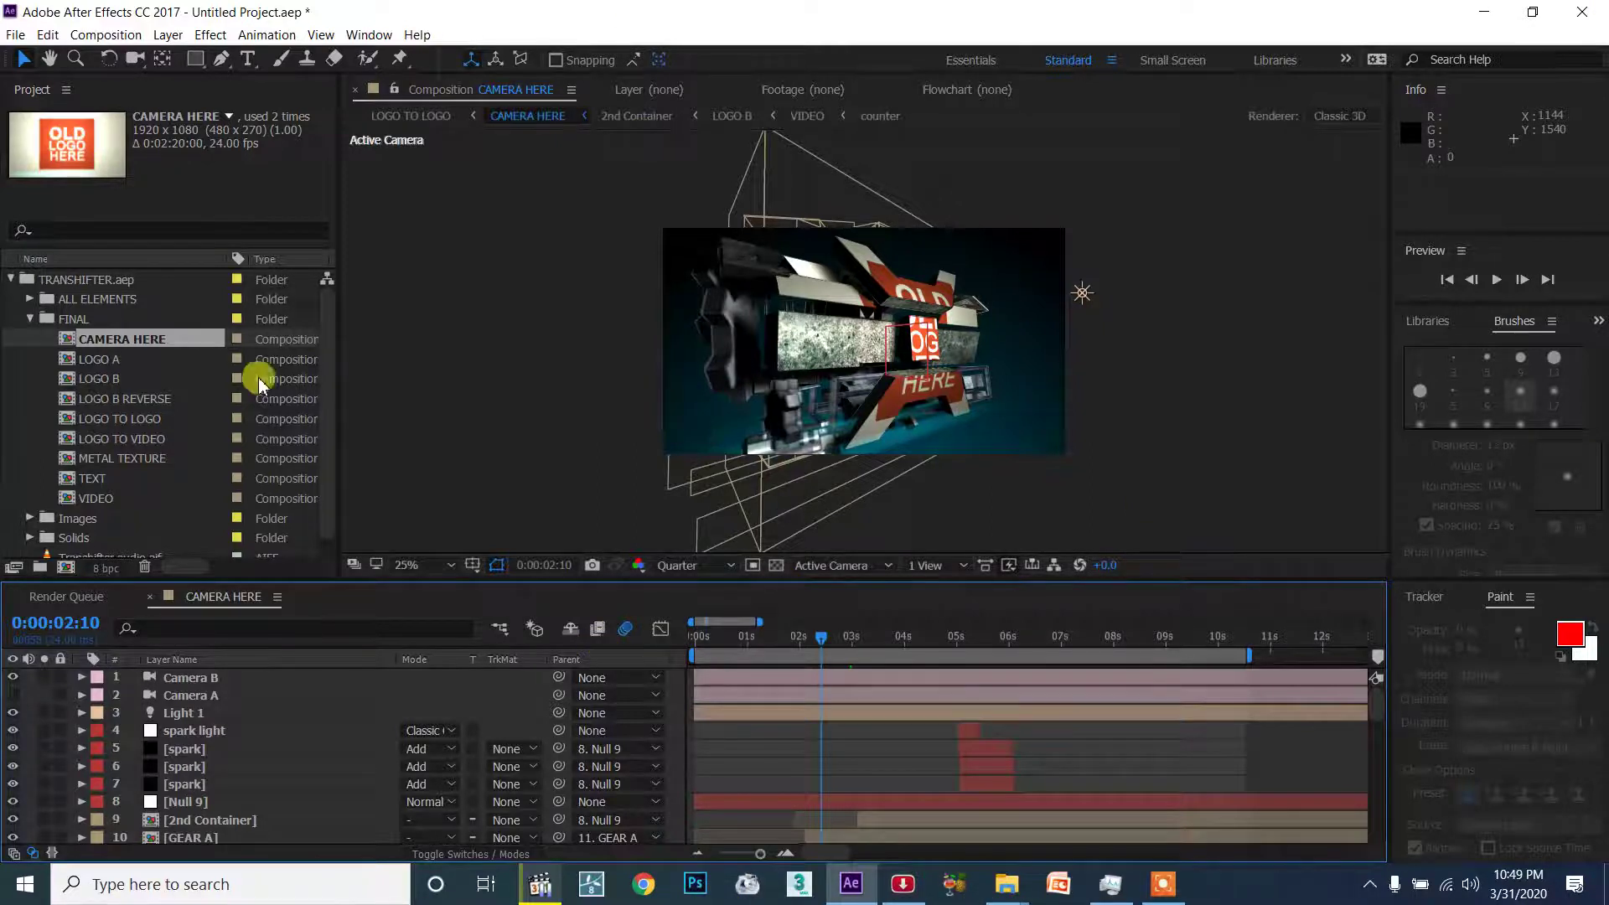
Open the LOGO A composition, hide its OLD LOGO HERE and Shape Layer 1 layers, and select White Solid 3.
left_click(103, 369)
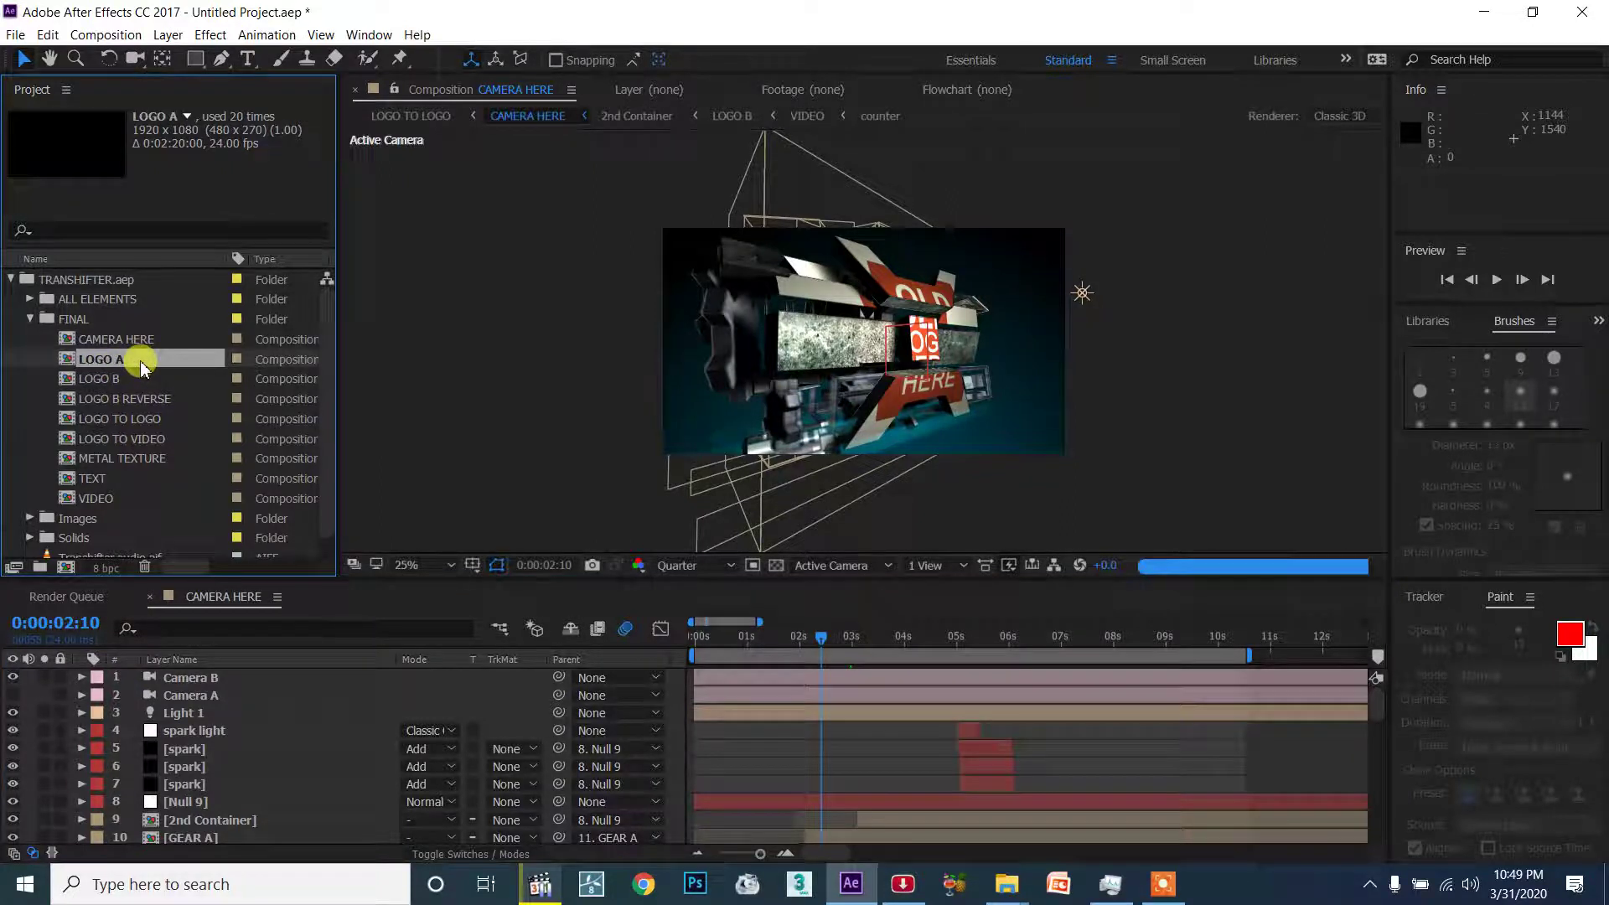
double_click(141, 368)
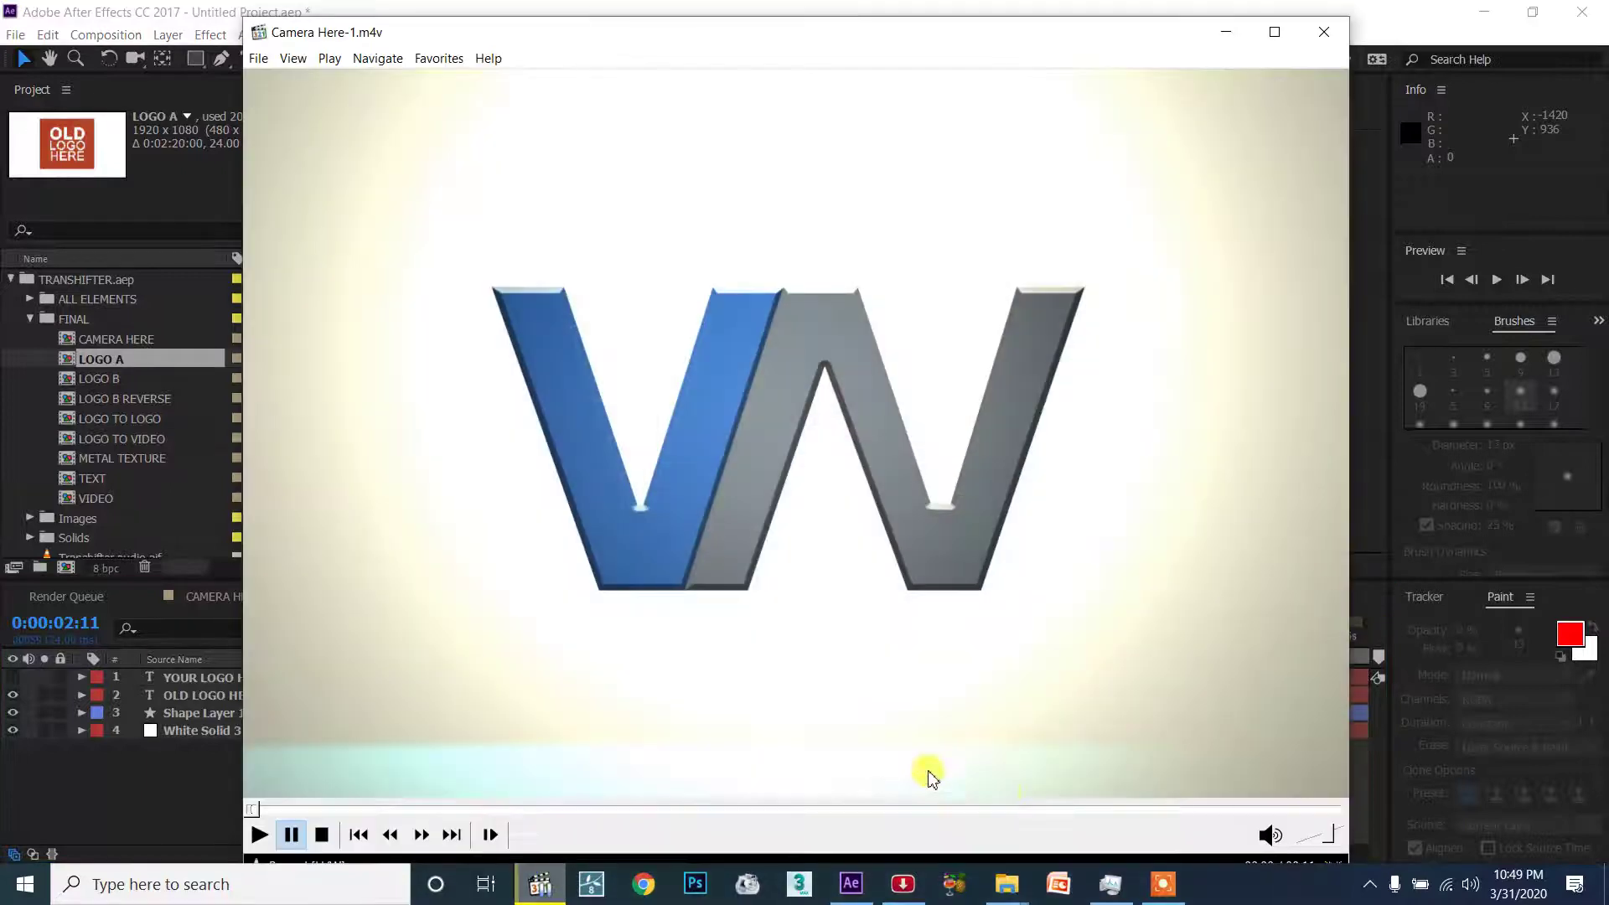
left_click(1229, 34)
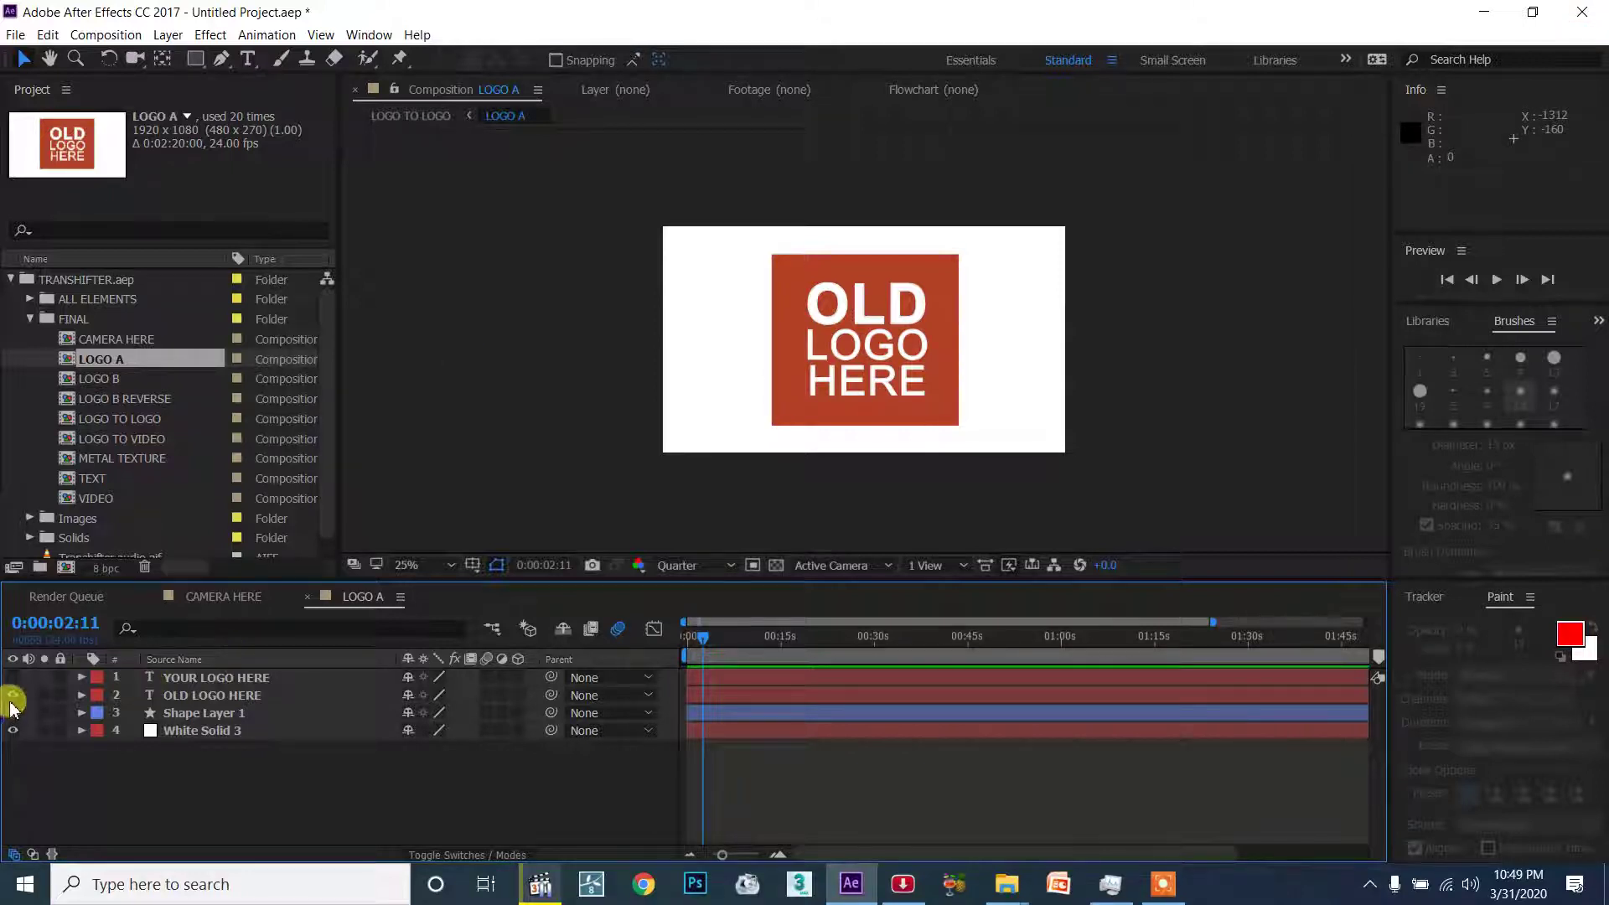
left_click_drag(15, 700, 14, 713)
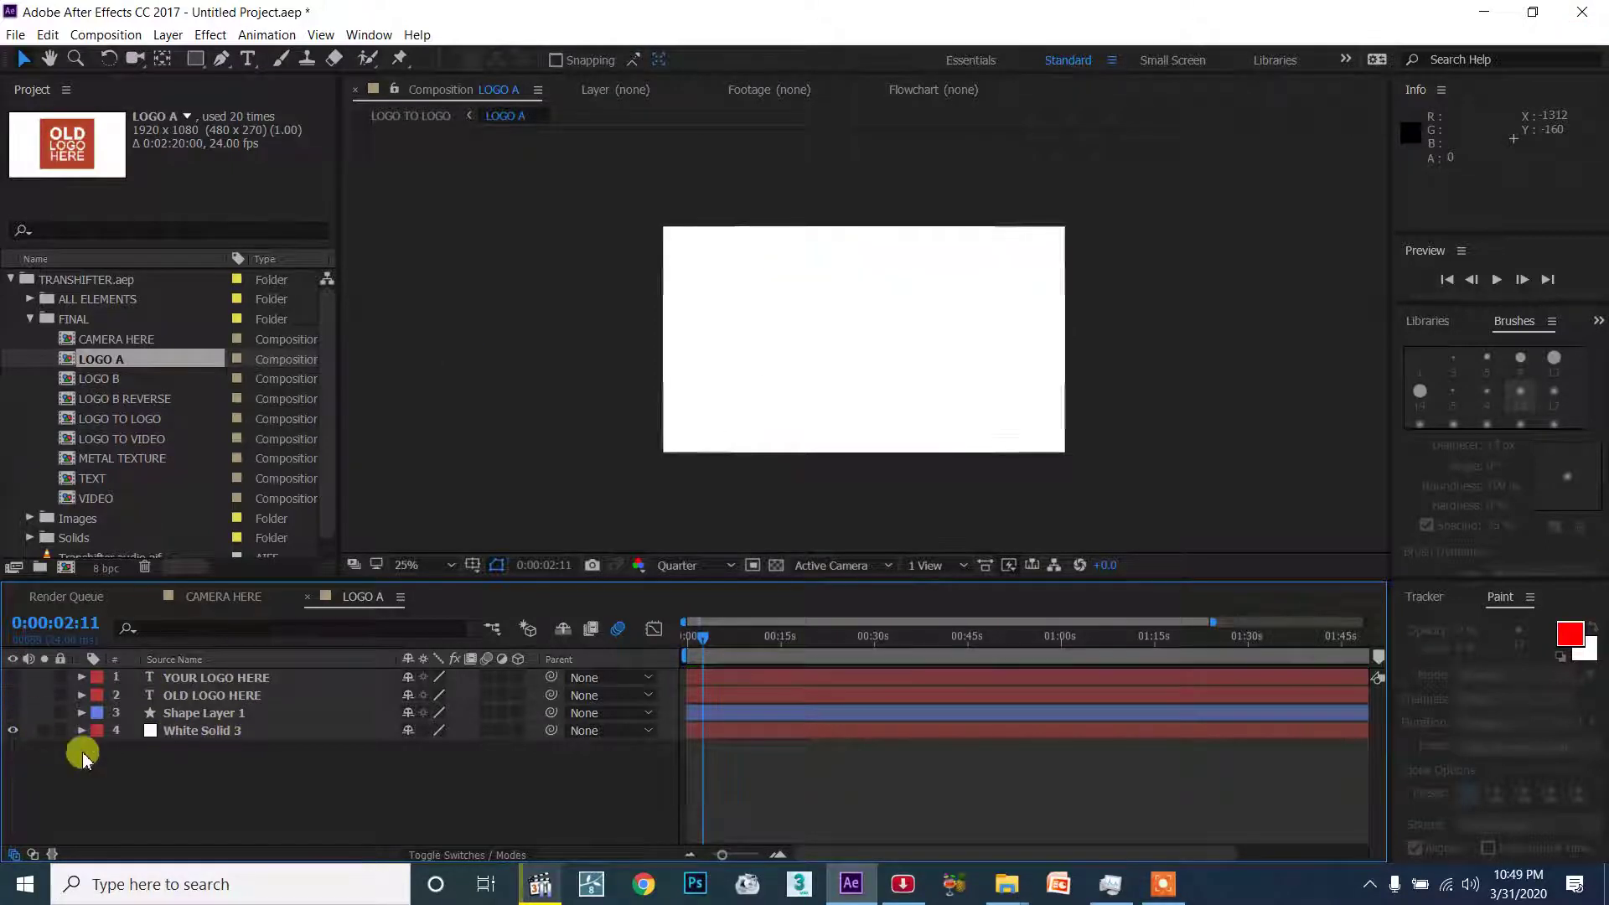
left_click(195, 731)
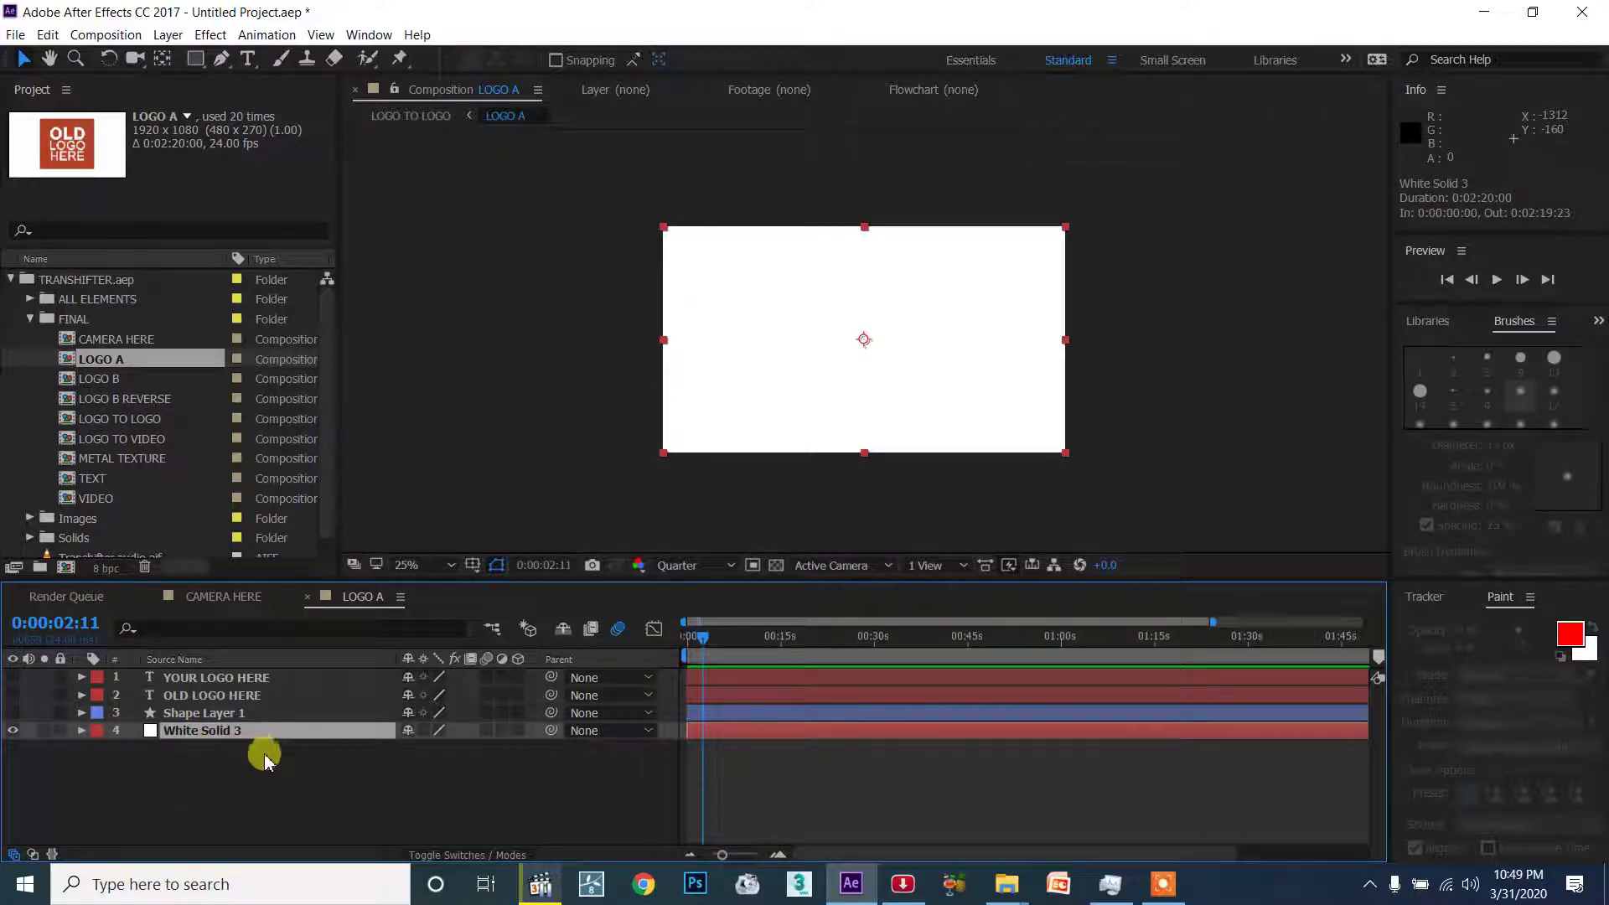
Place for app logo.jpg from the y folder as the top layer of LOGO A and display it at 0:00:07:06.
left_click(12, 731)
left_click(13, 730)
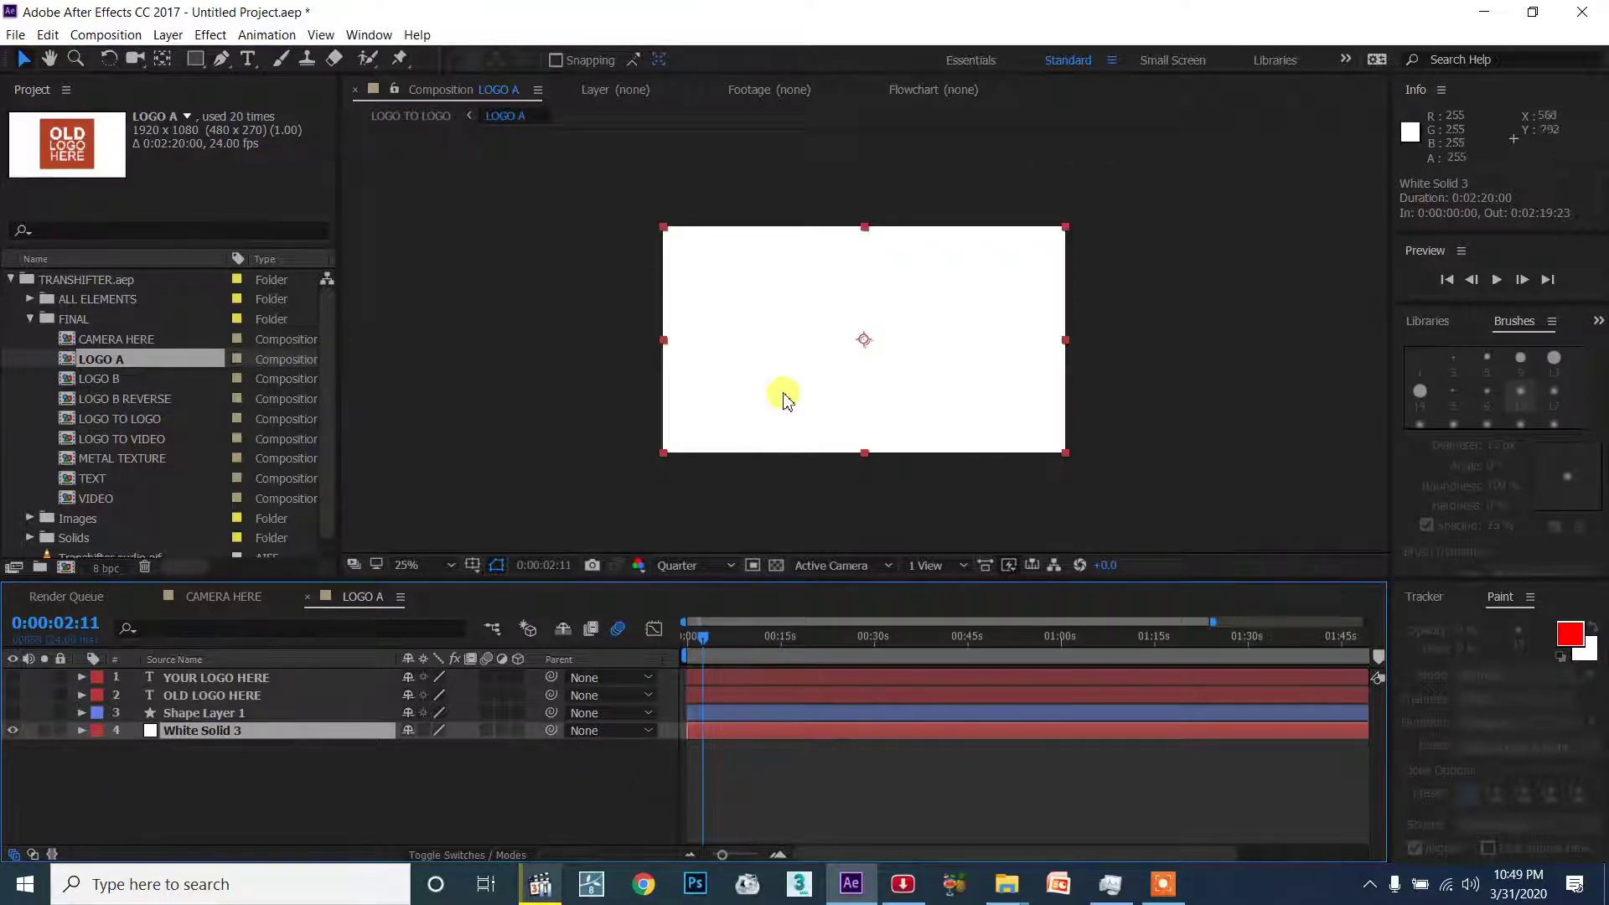
left_click(1022, 884)
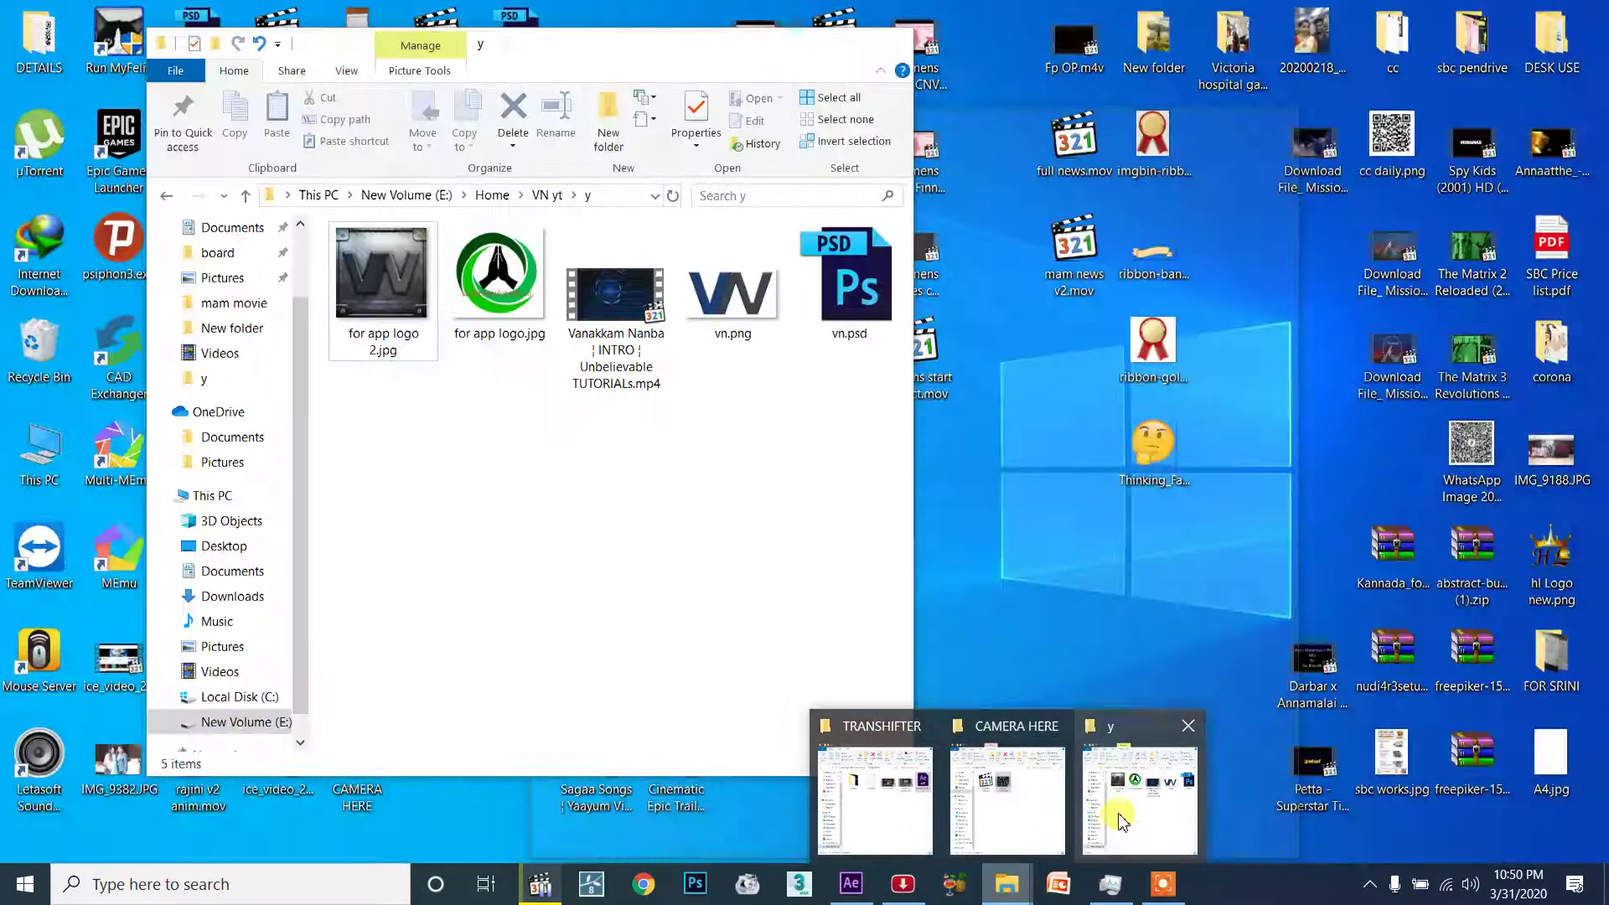
left_click(1115, 817)
left_click_drag(510, 340, 95, 770)
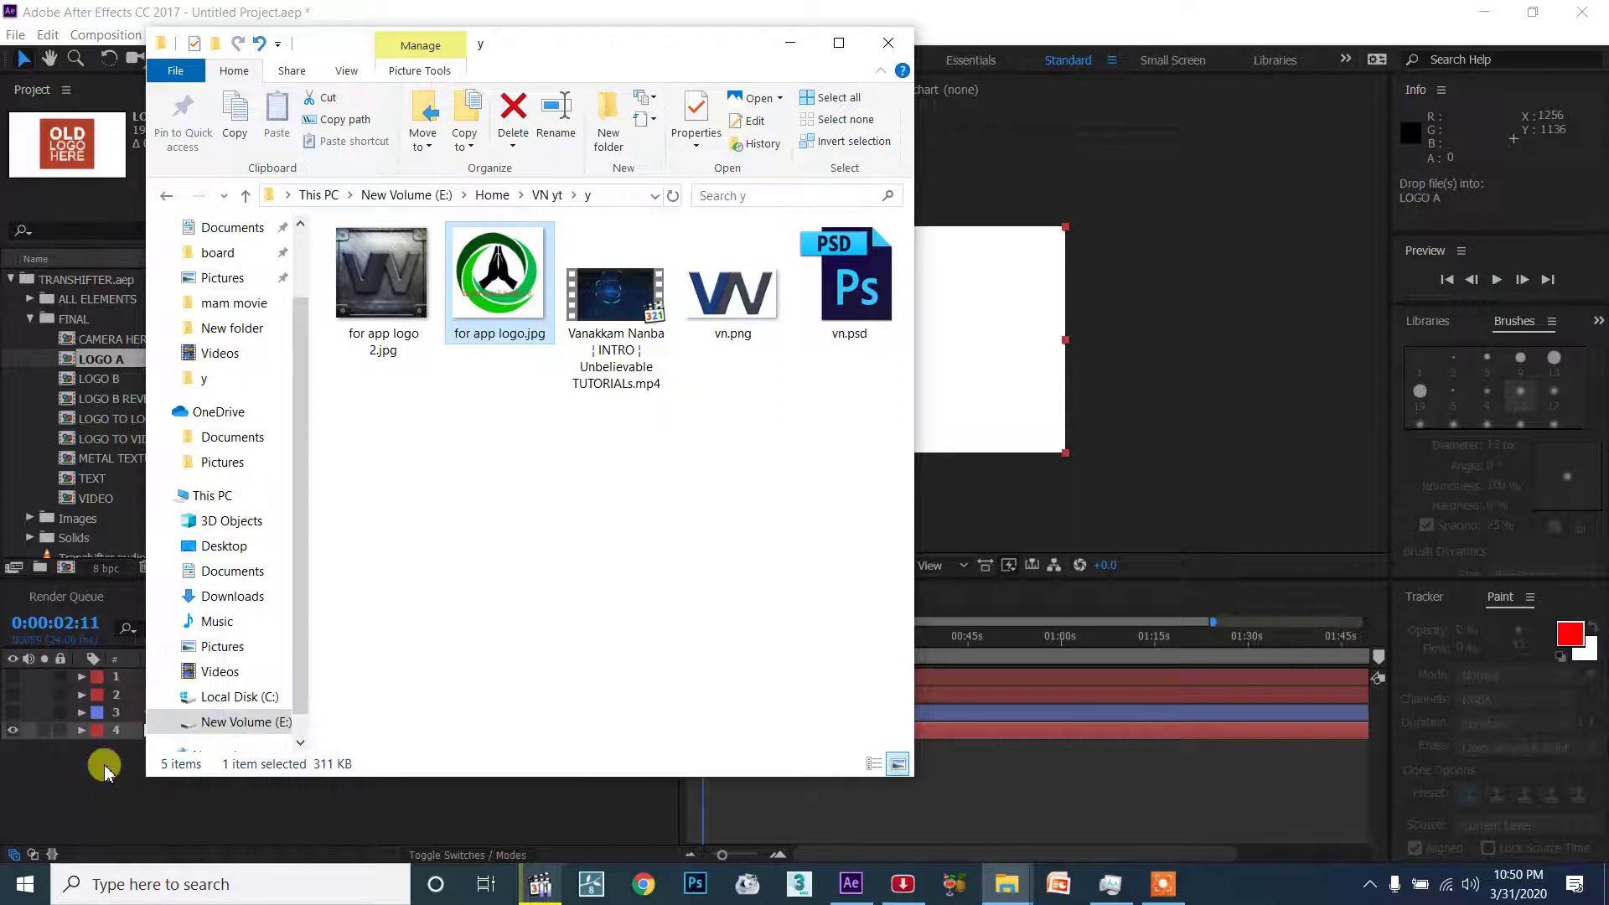
left_click(269, 737)
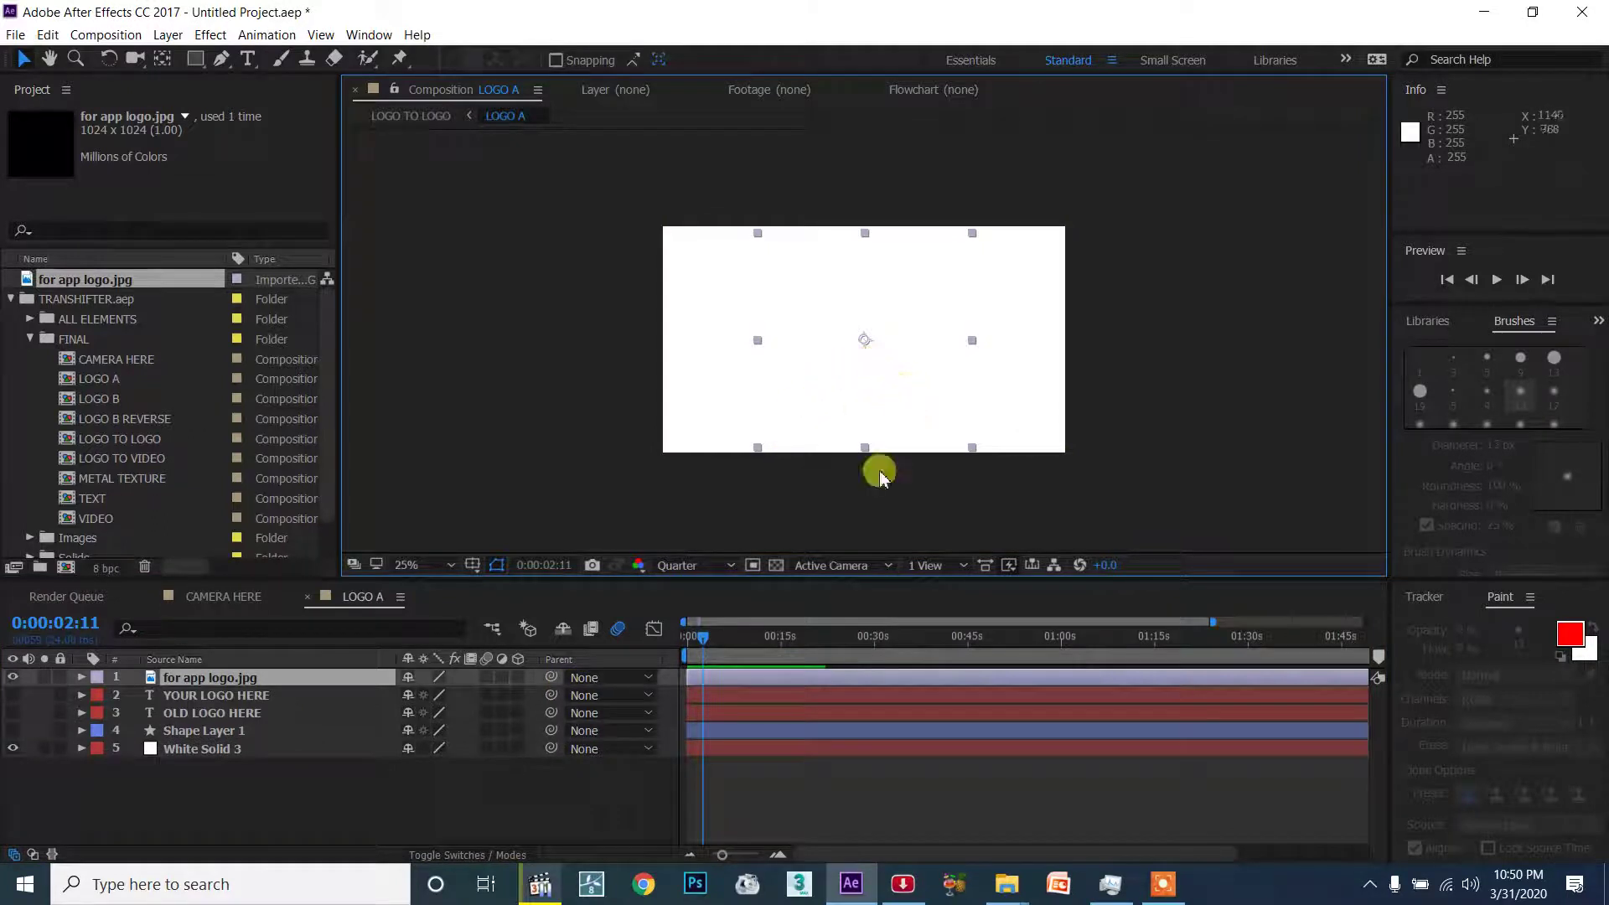
left_click(733, 636)
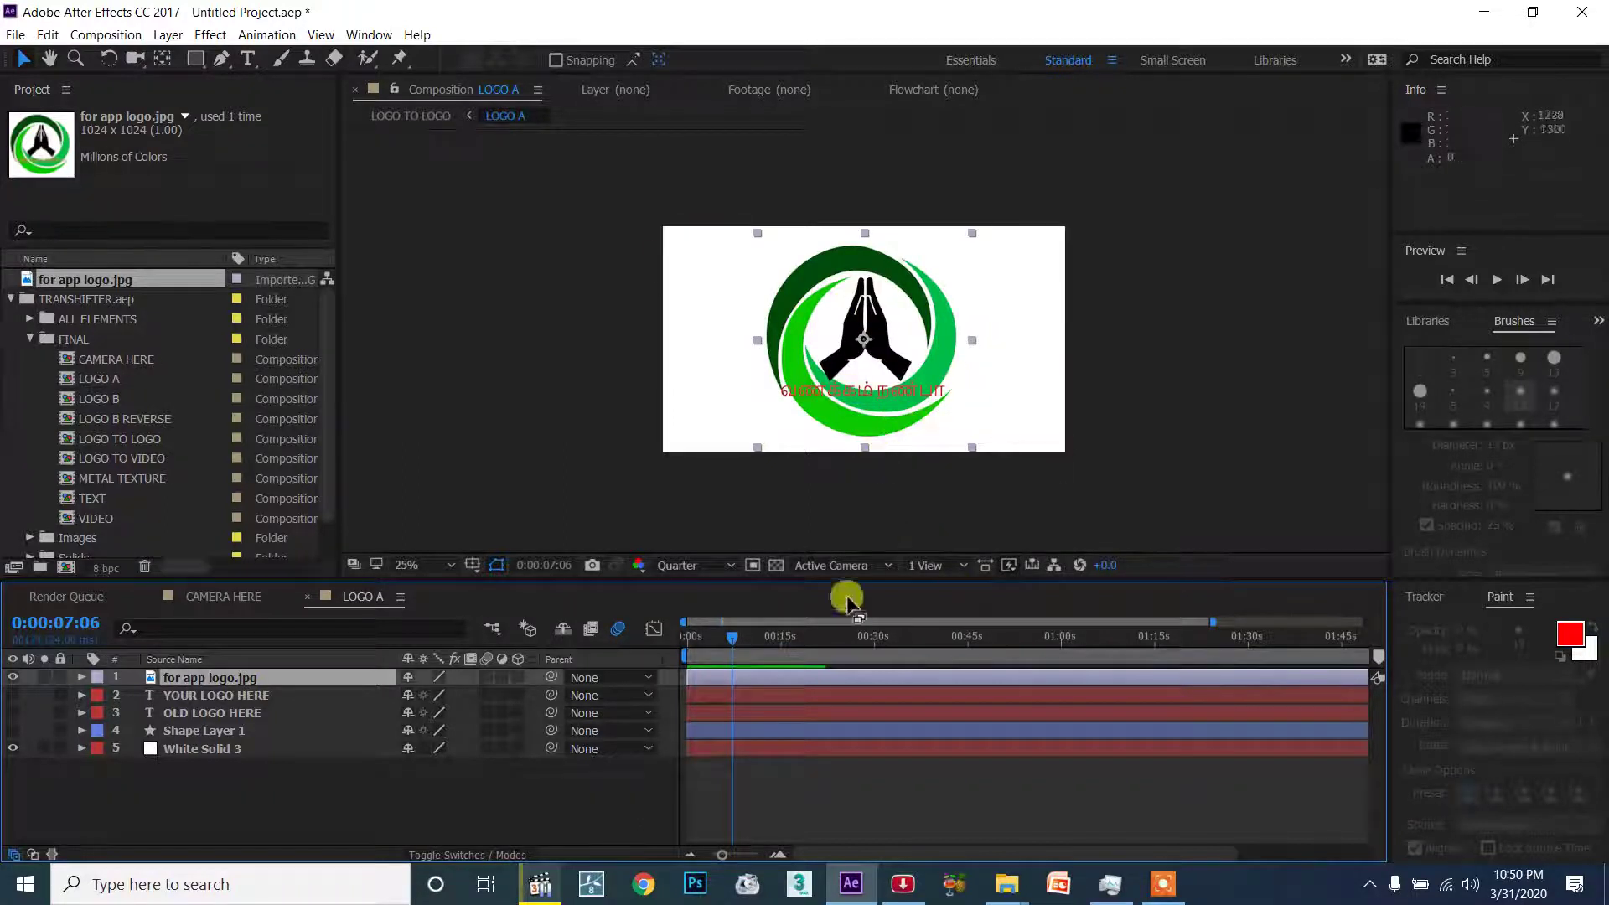
Open the LOGO B composition and hide every layer except White Solid 4.
left_click(99, 401)
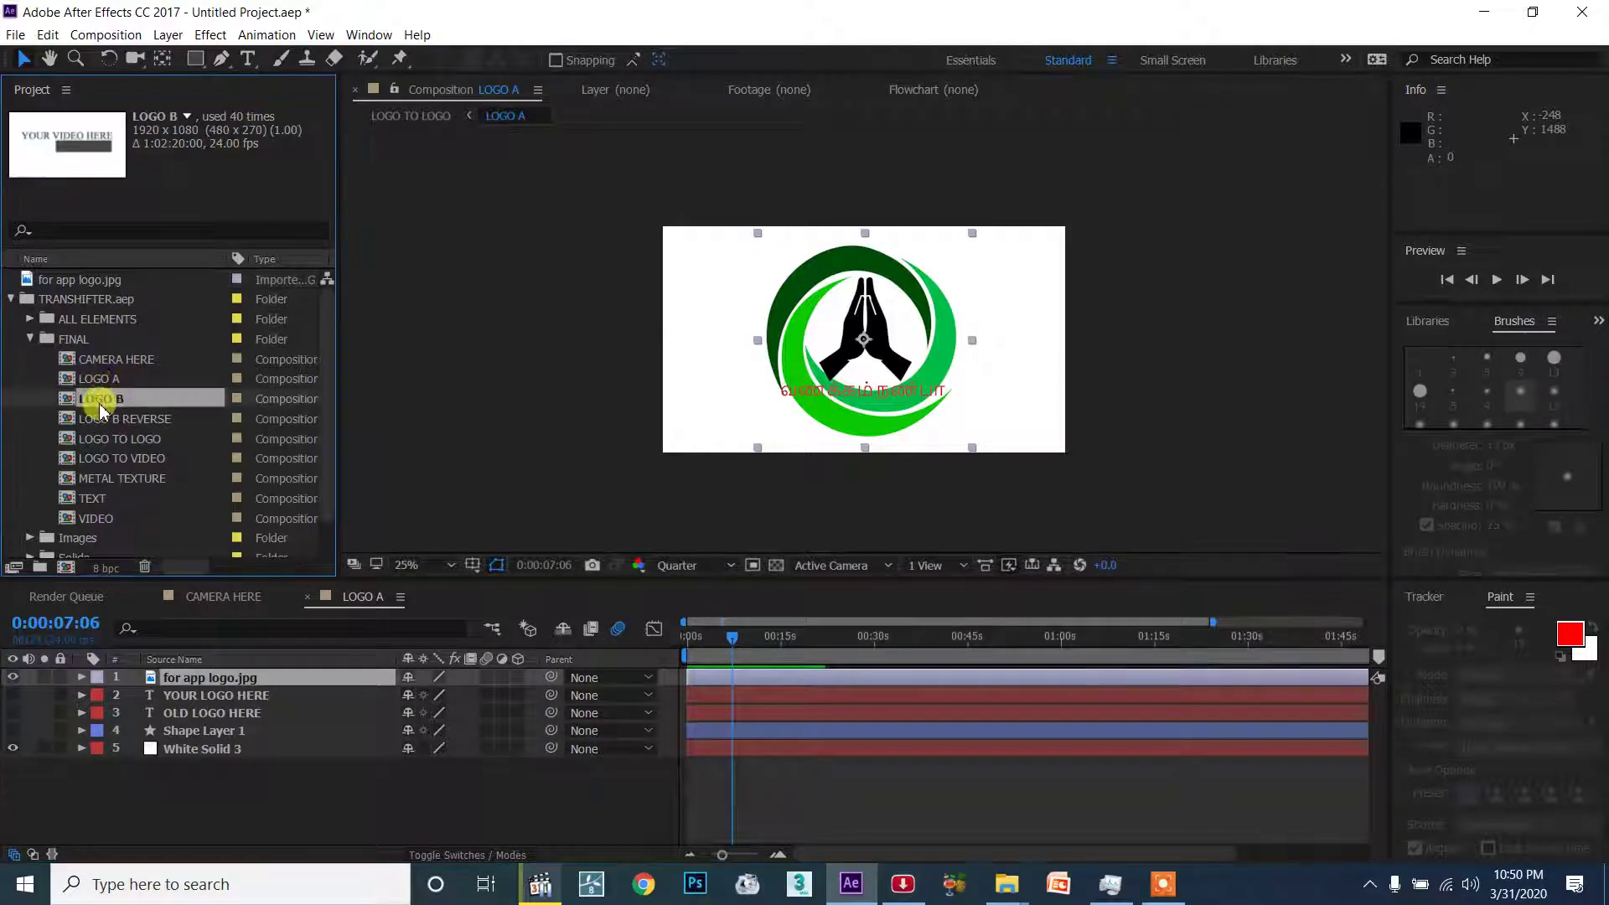
double_click(99, 404)
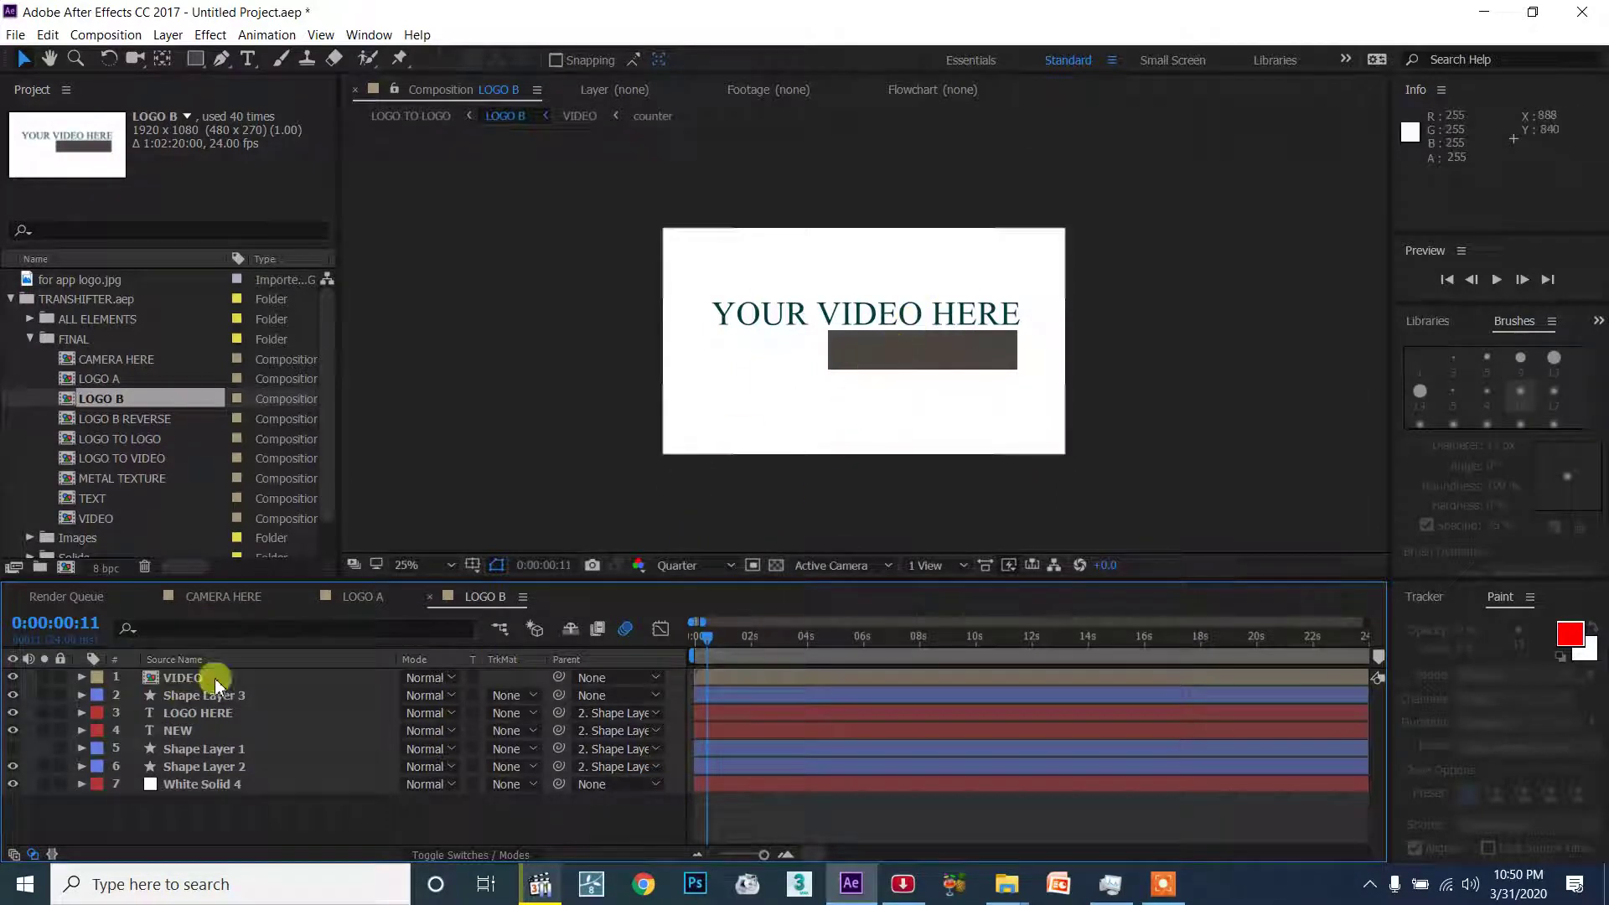
left_click_drag(12, 677, 12, 766)
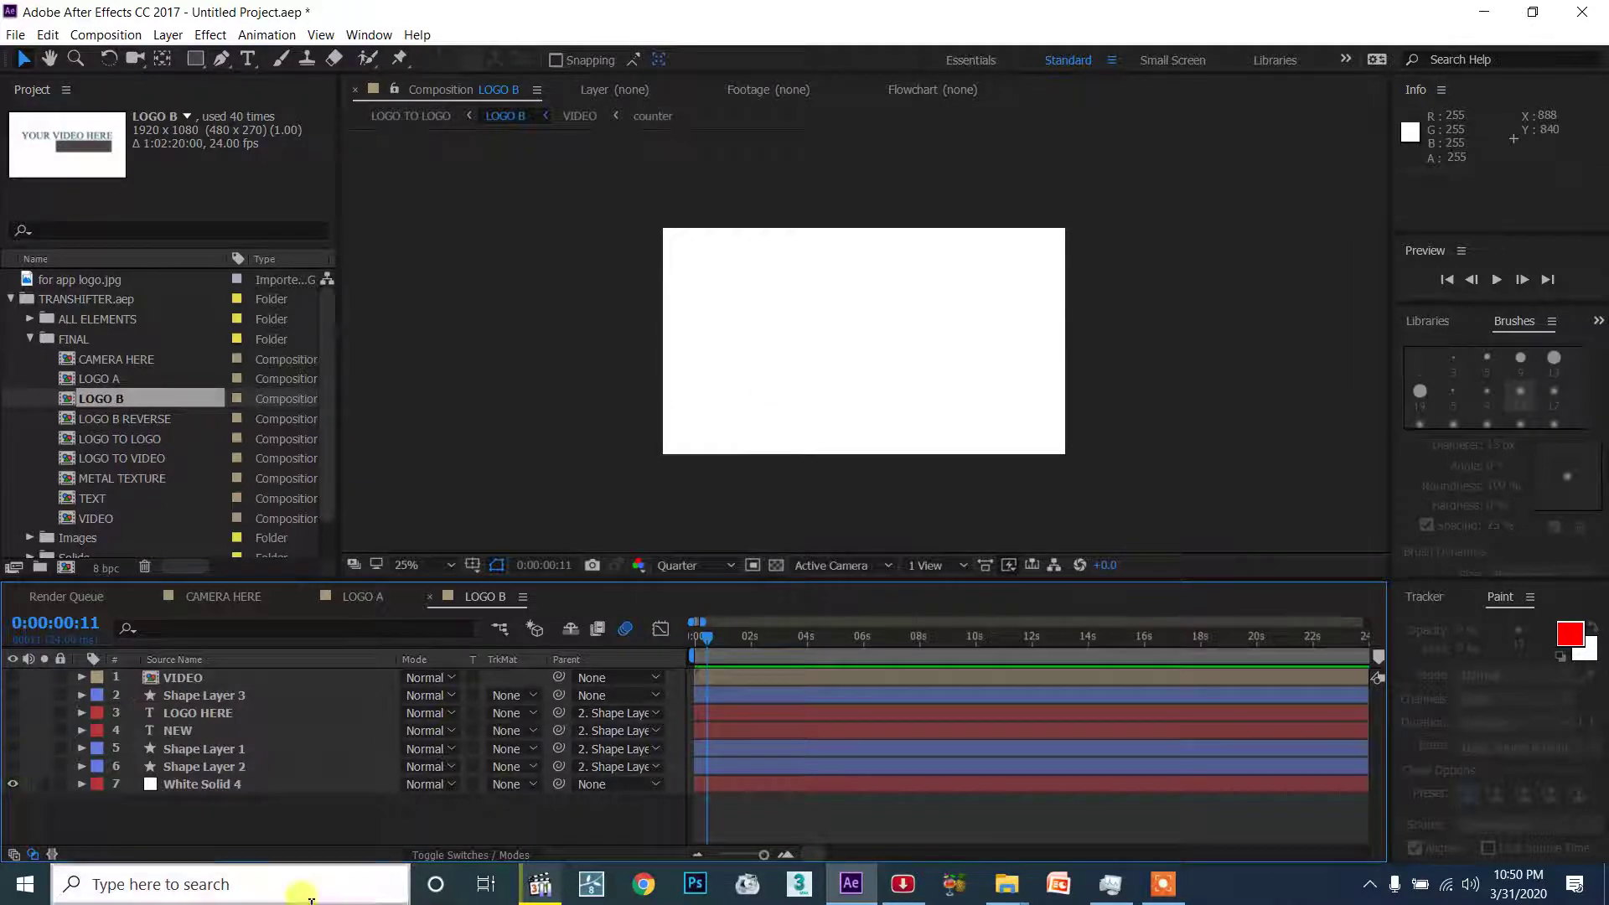
Place vn.png from the y folder as the top layer of LOGO B and scale it to 70%.
left_click(1050, 882)
mouse_move(1010, 876)
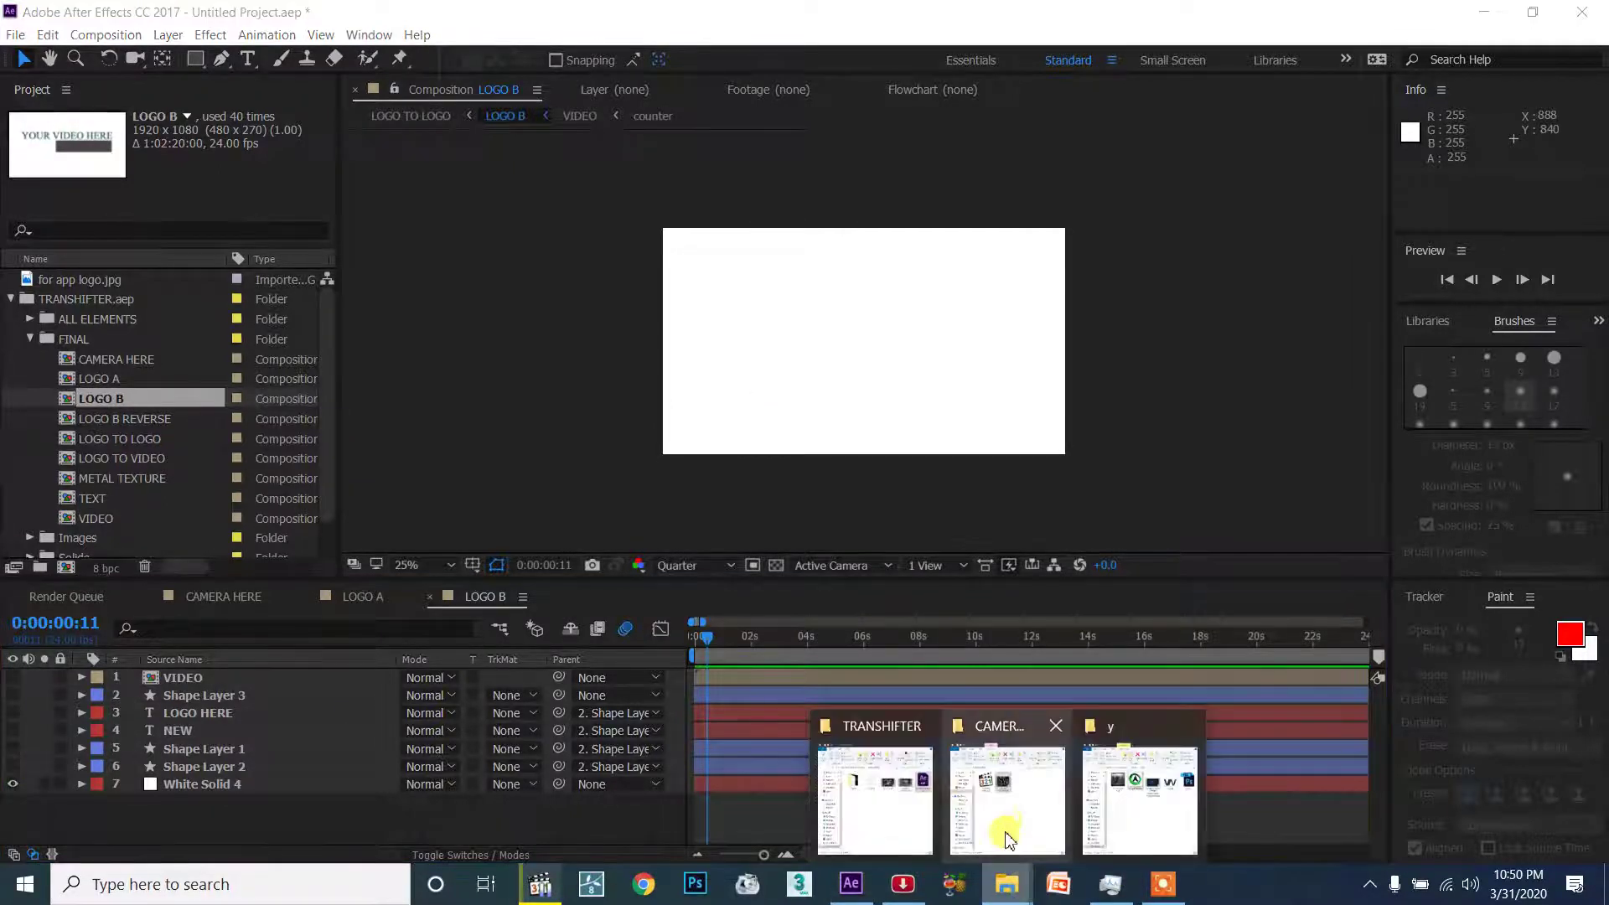
left_click(1126, 808)
left_click_drag(735, 293, 338, 811)
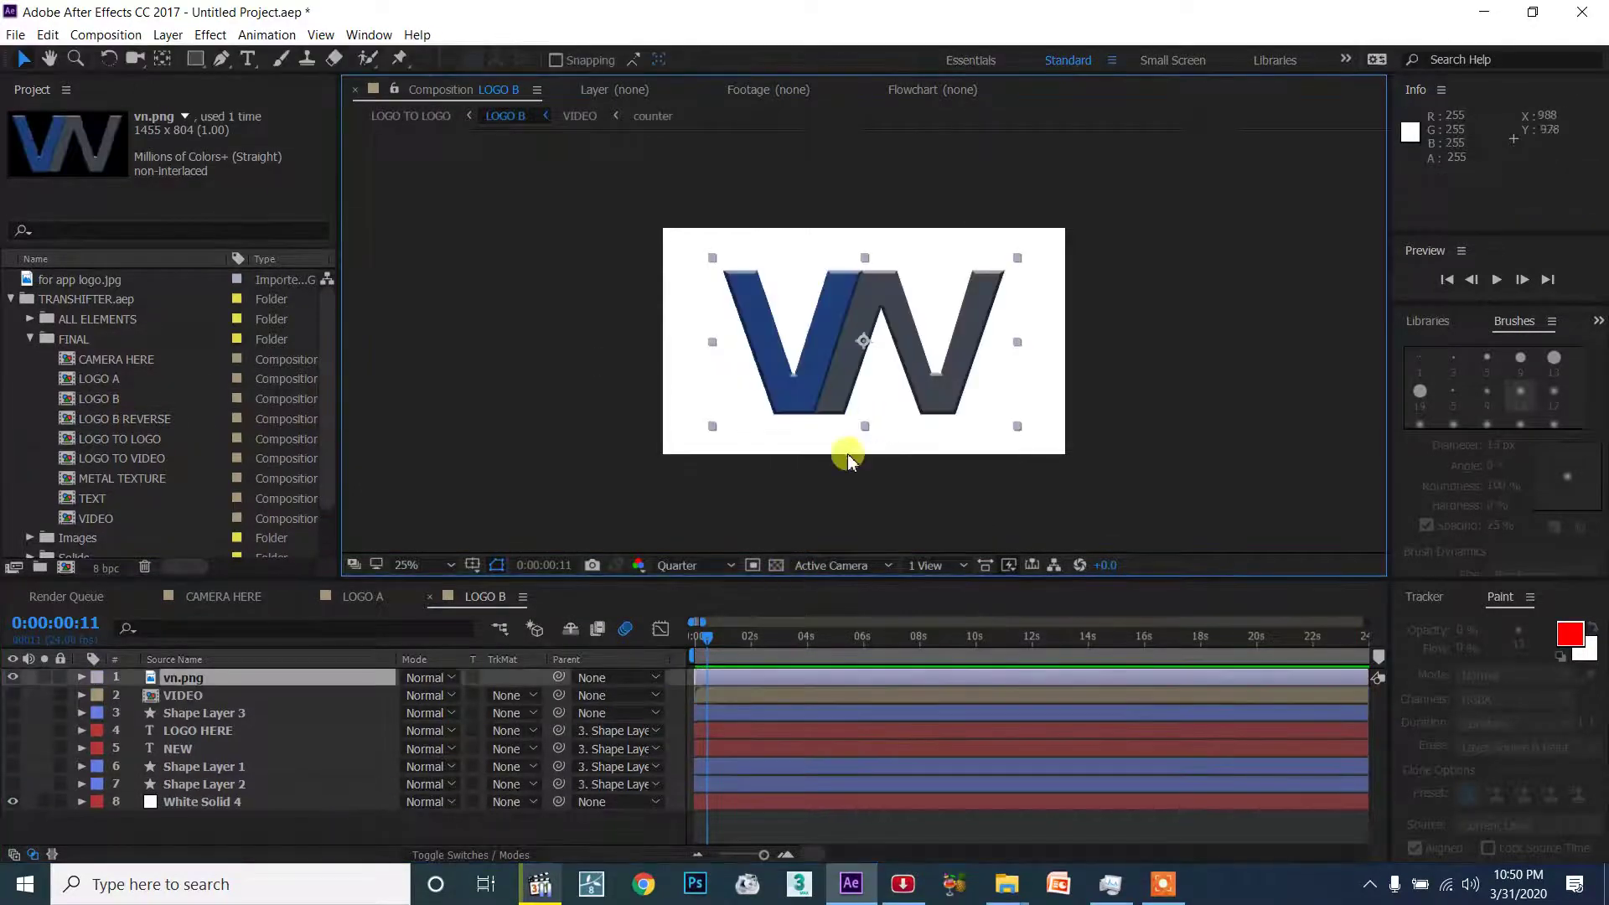
key("s")
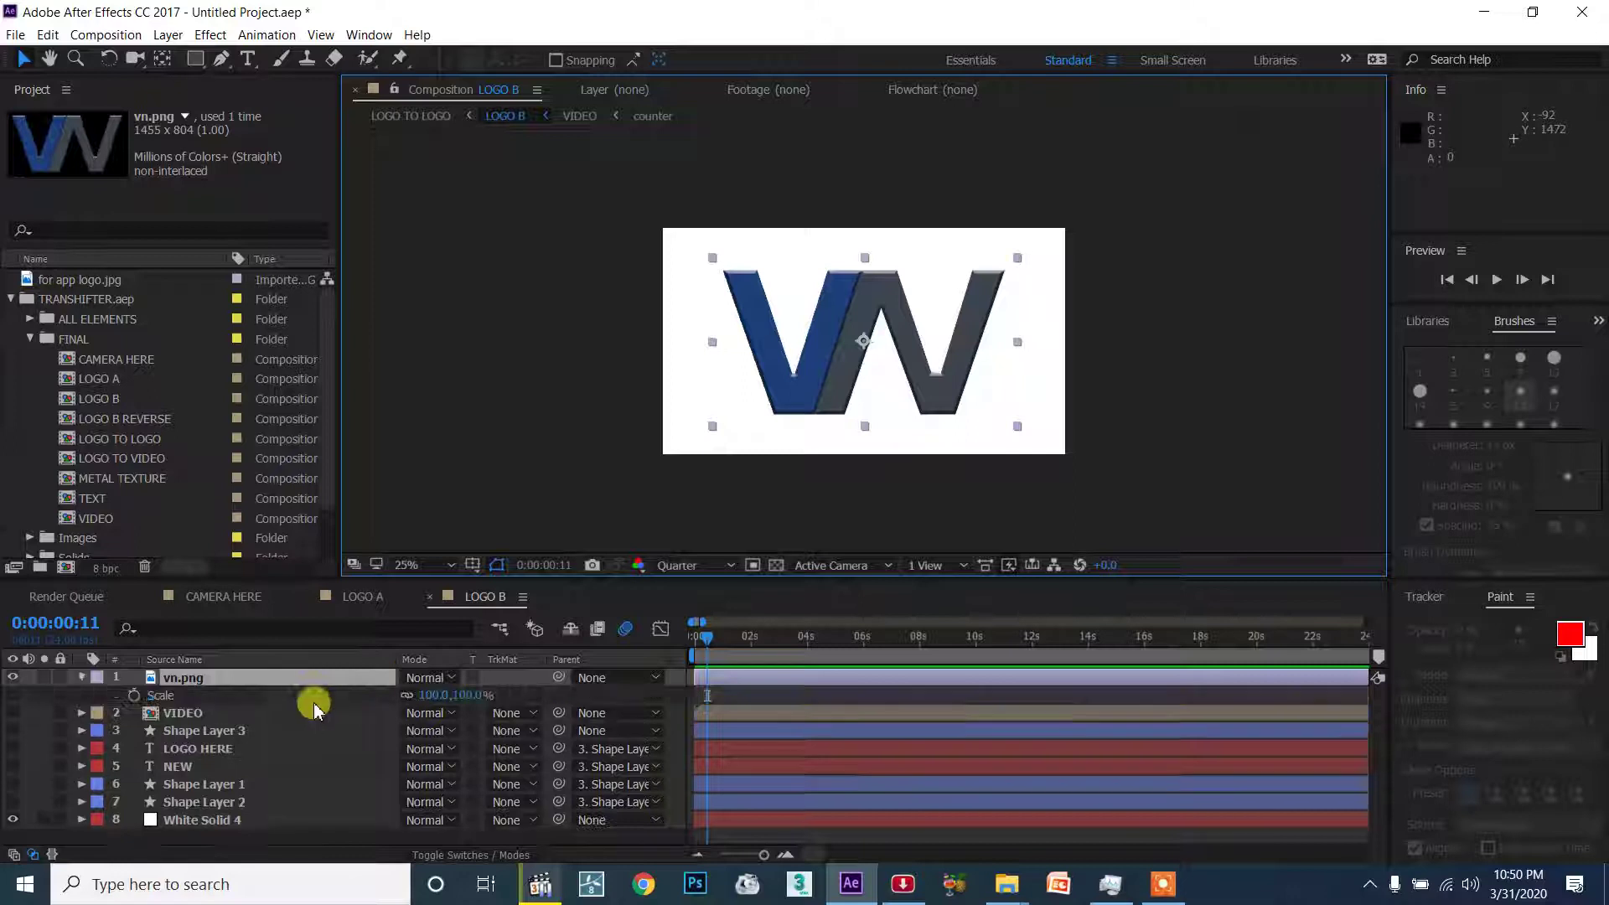
left_click_drag(430, 696, 393, 697)
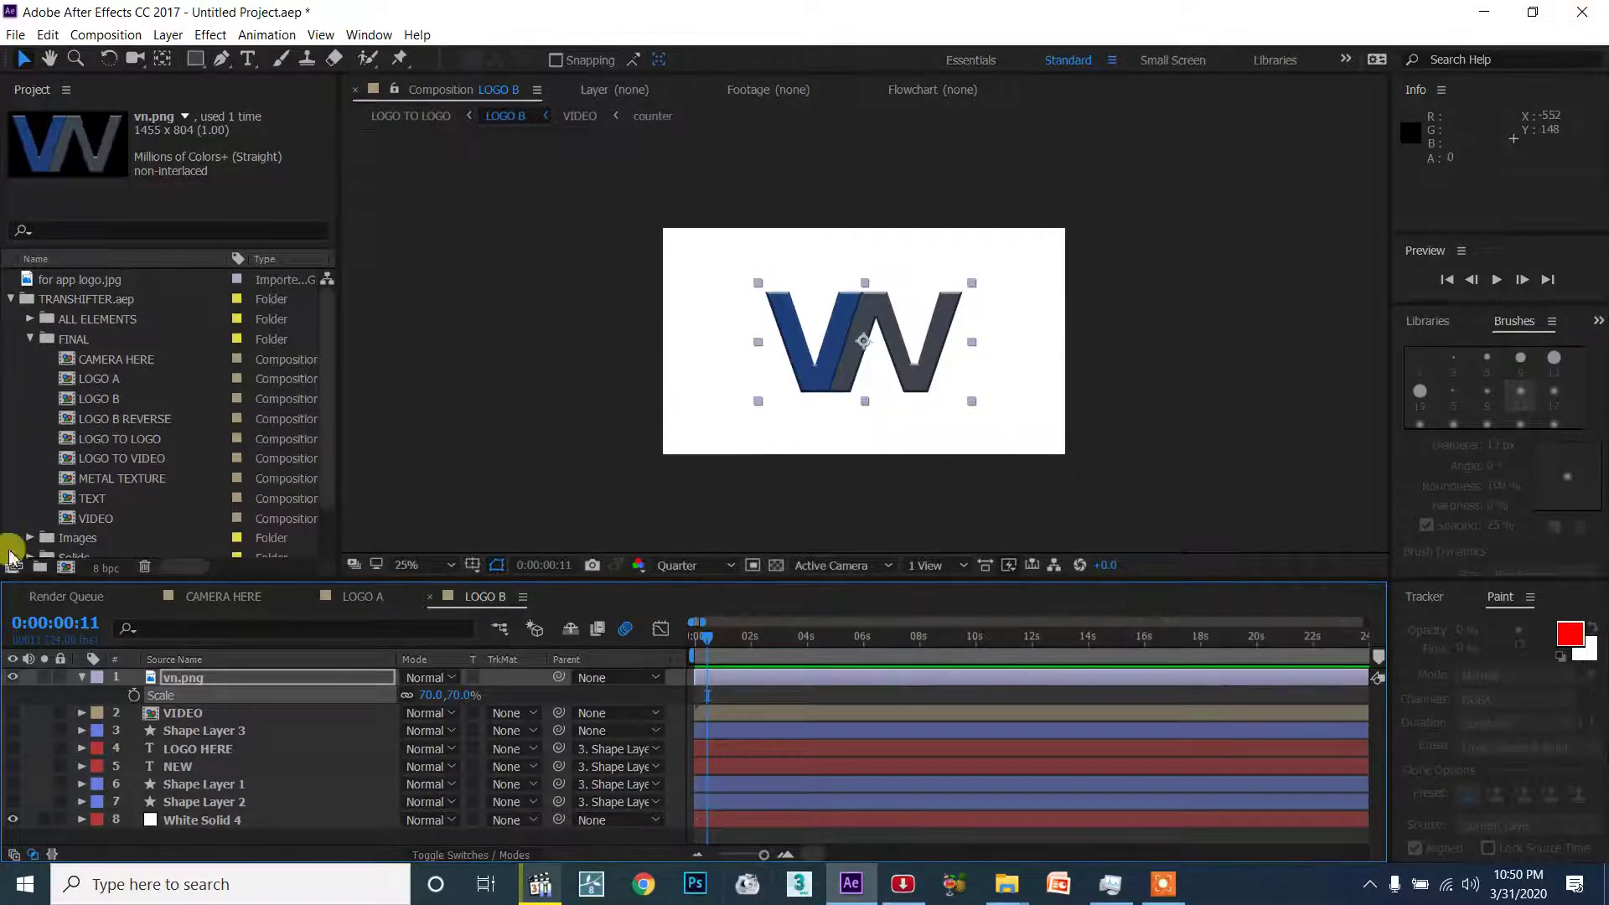
Compare the replaced logos in the LOGO A and LOGO B compositions.
left_click(364, 598)
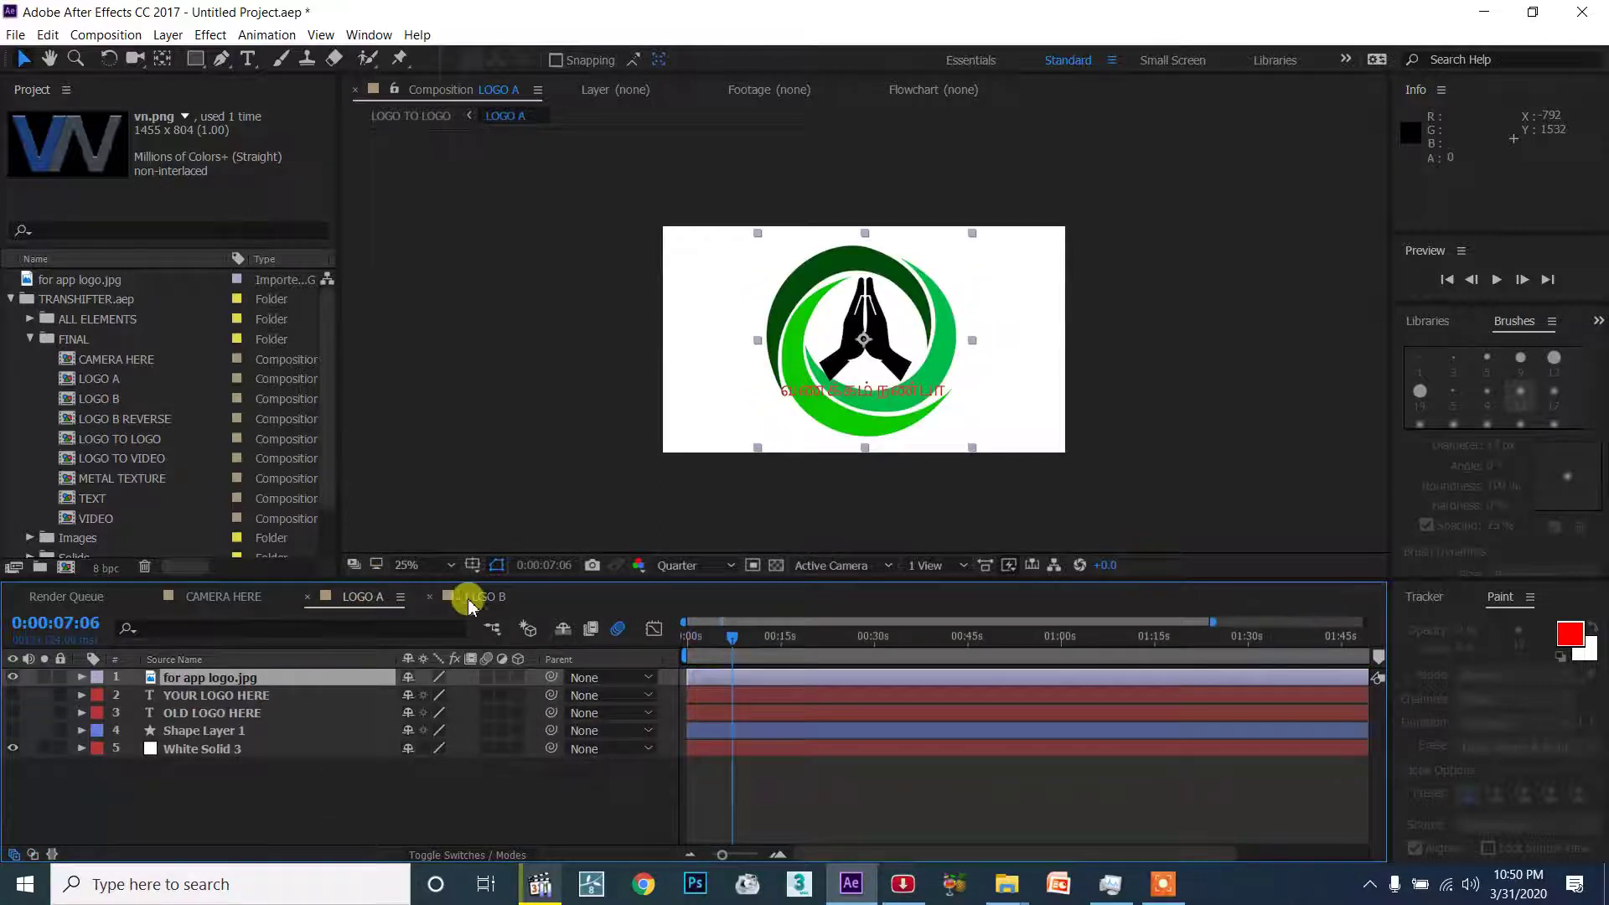
left_click(471, 600)
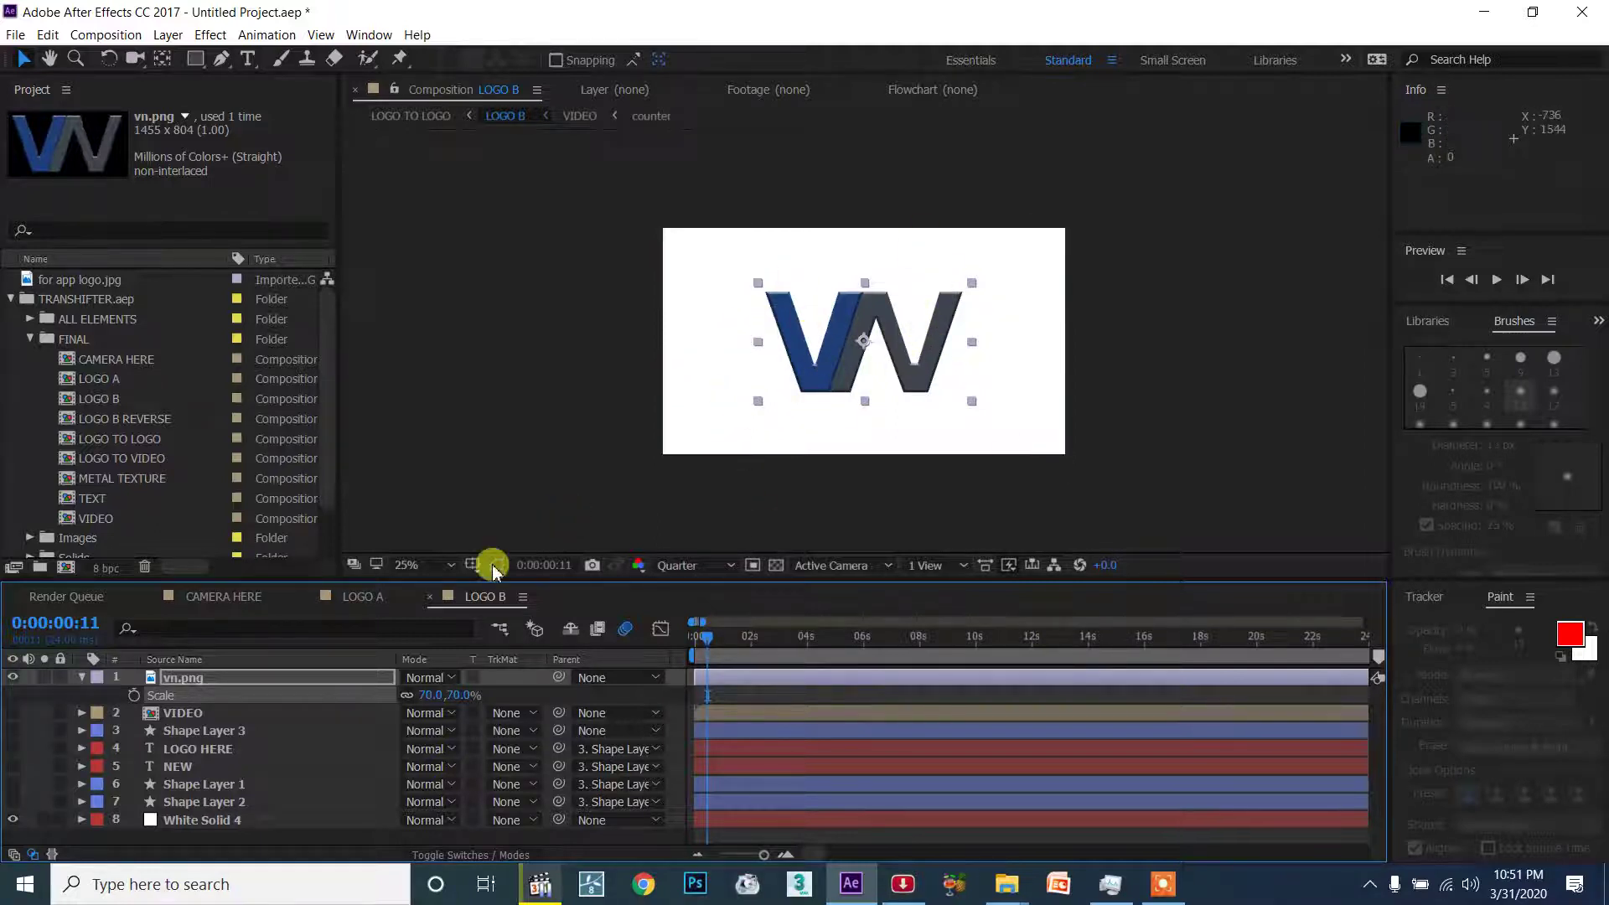
left_click(359, 596)
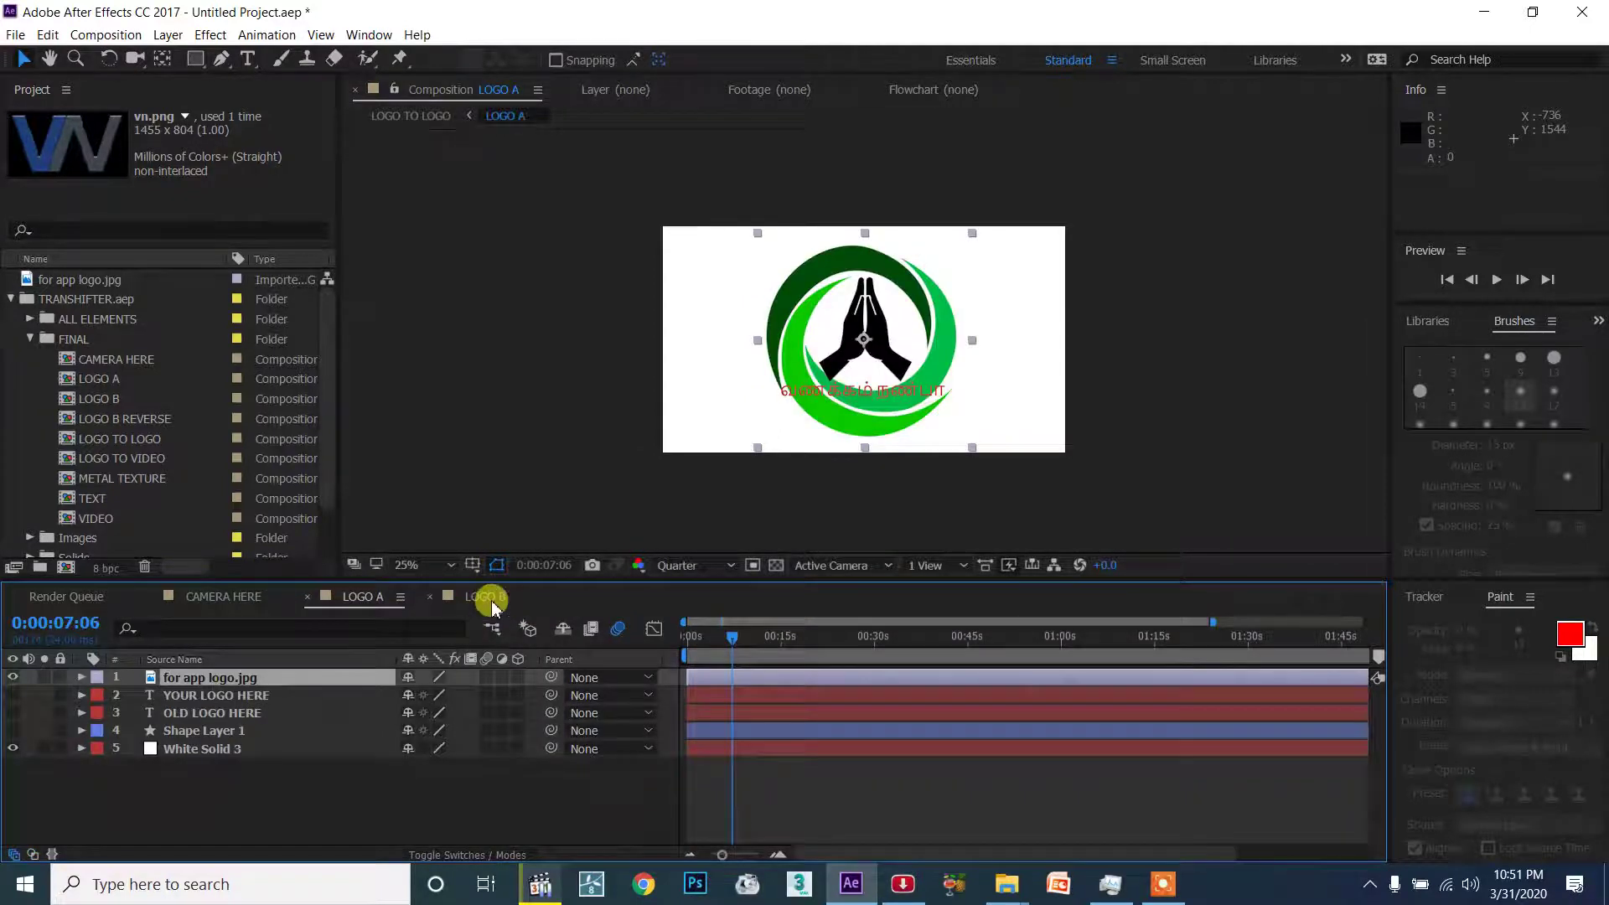
left_click(486, 597)
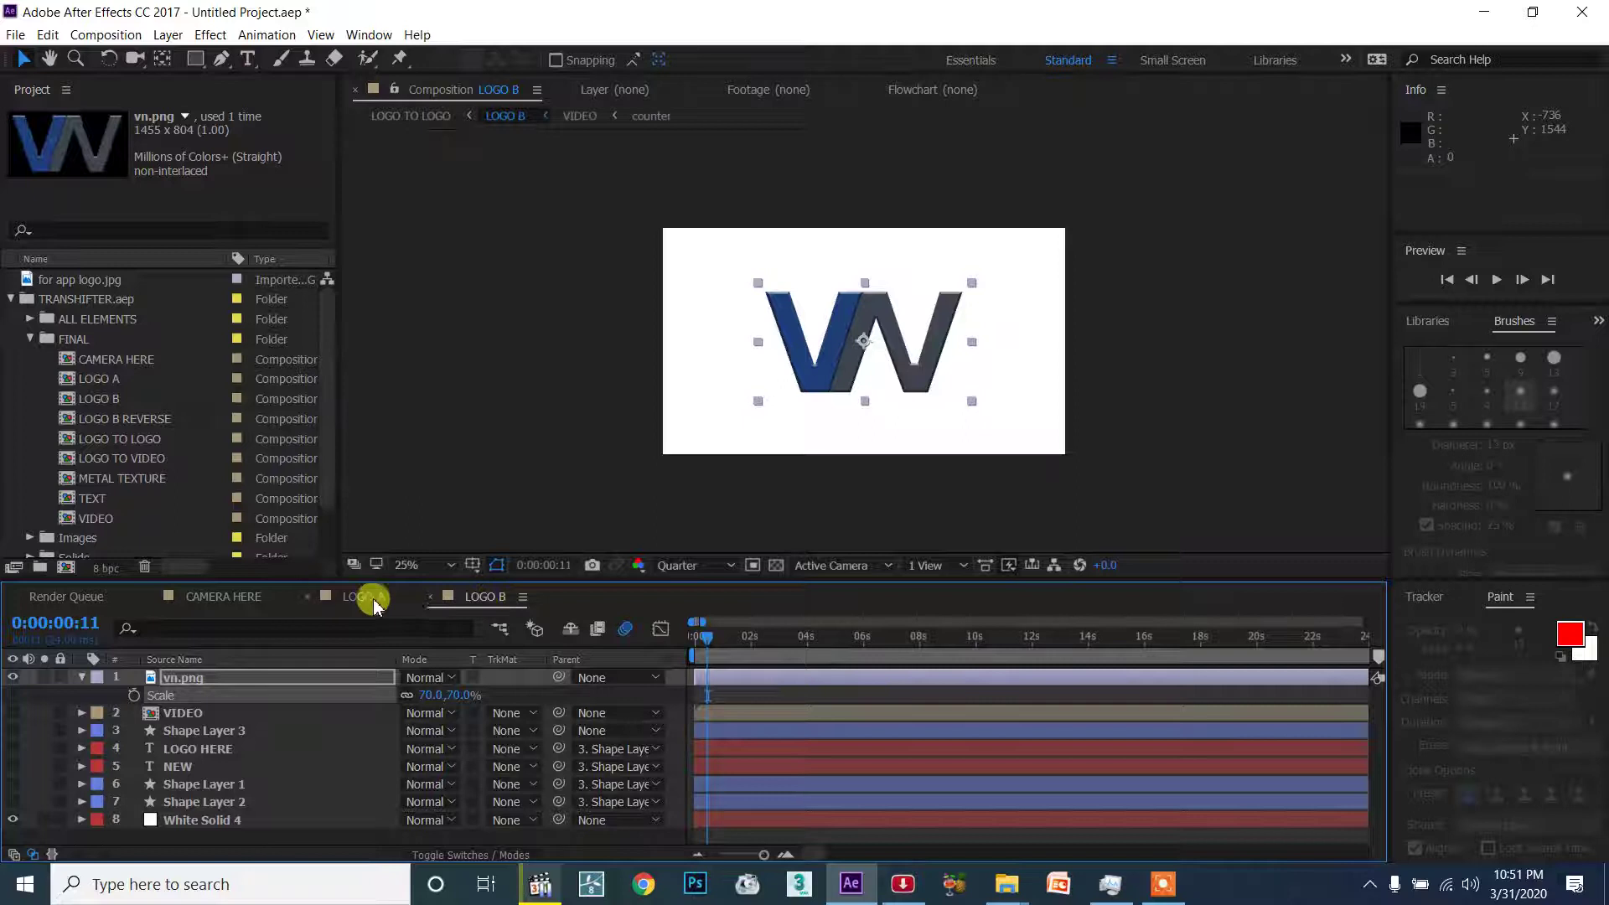
Examine the logo transition in the CAMERA HERE composition at several times between 0:00:01:13 and 0:00:09:10.
left_click(225, 601)
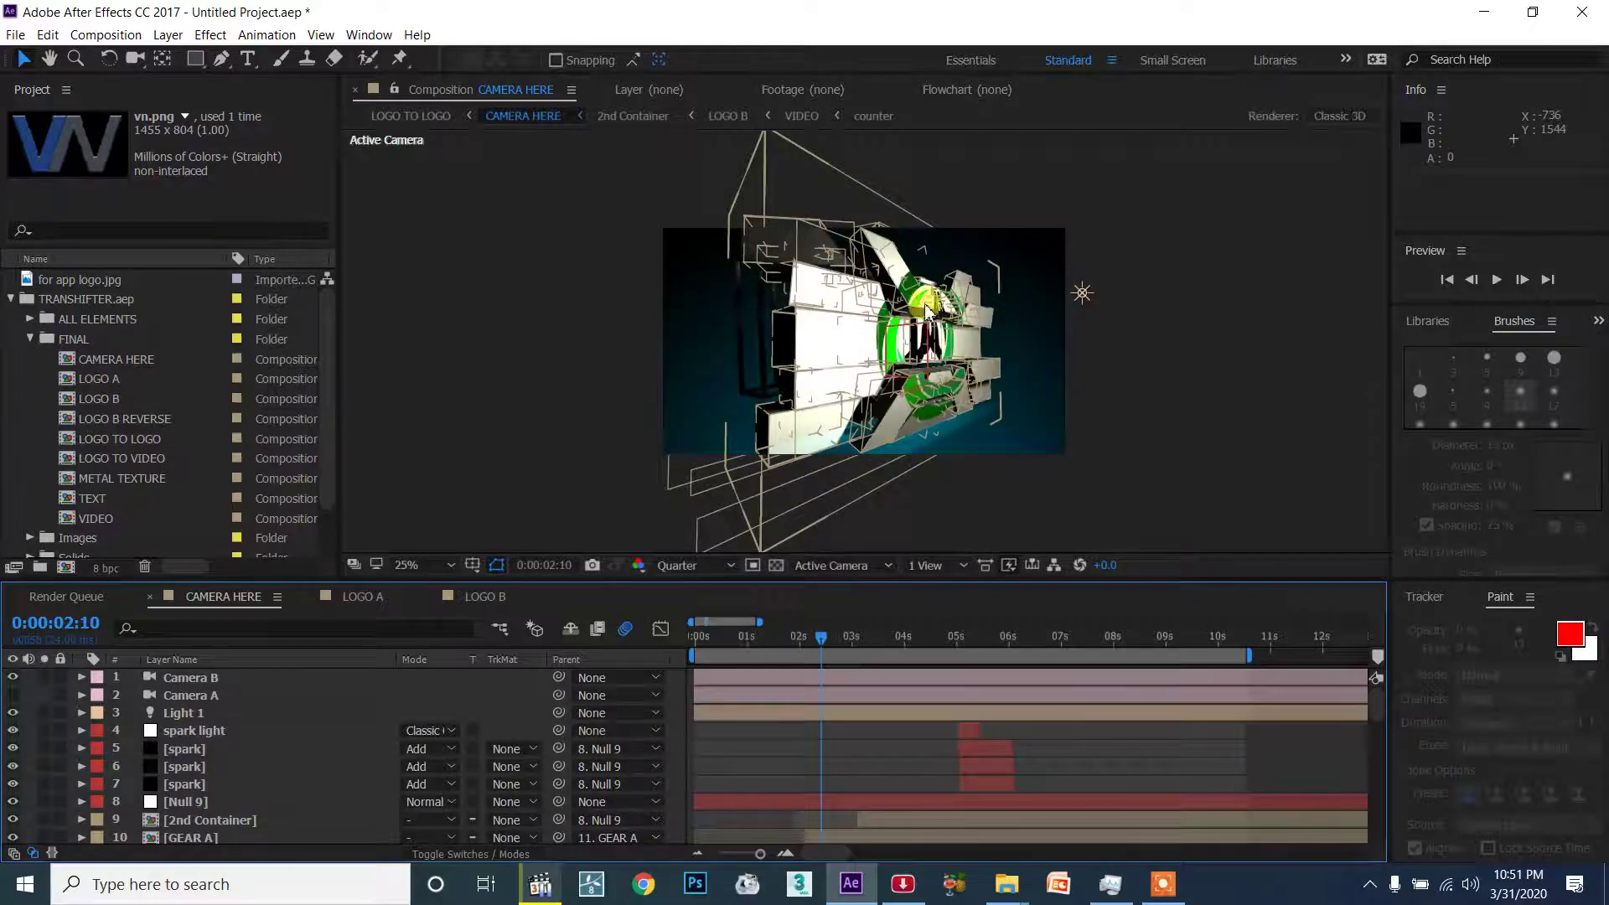
left_click(776, 636)
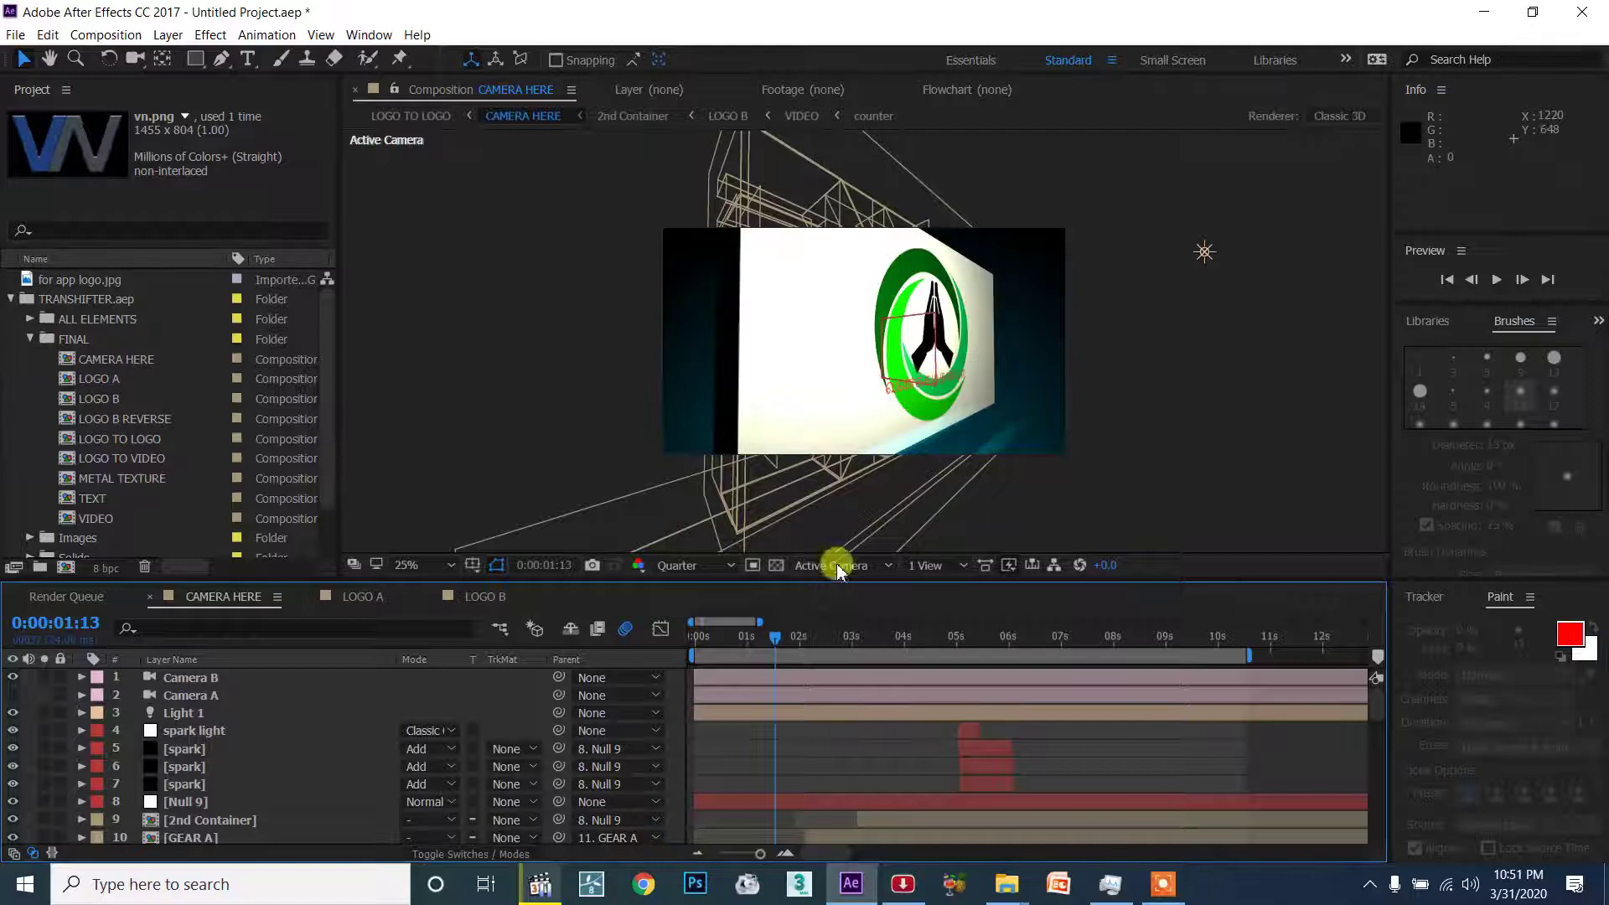
left_click(843, 644)
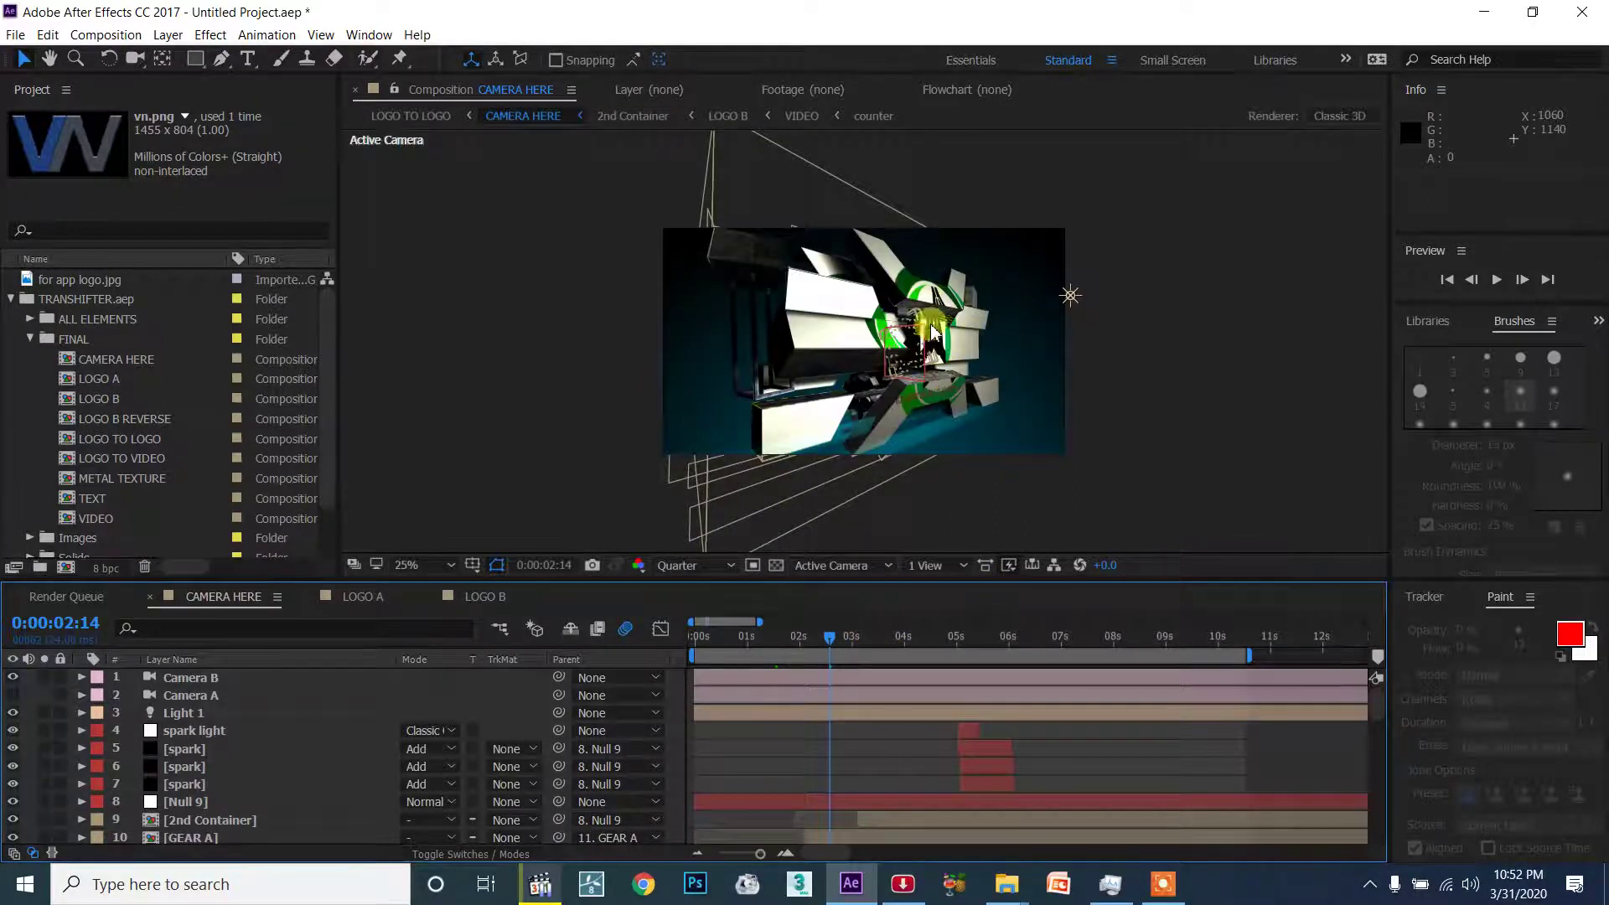
key("space")
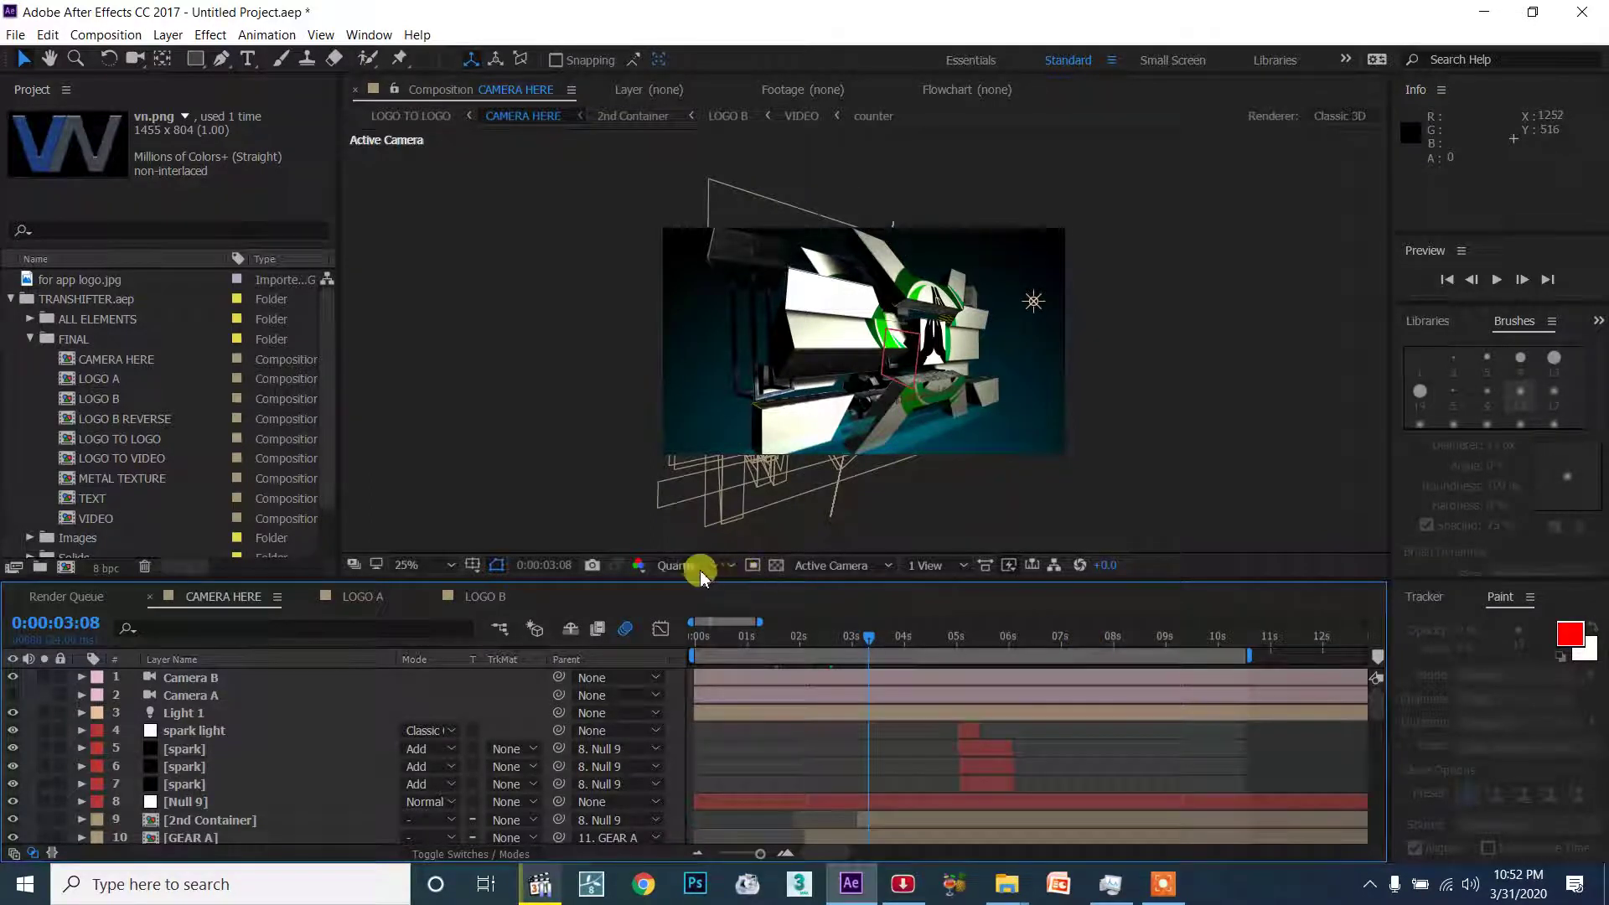
left_click(1093, 647)
left_click(1093, 645)
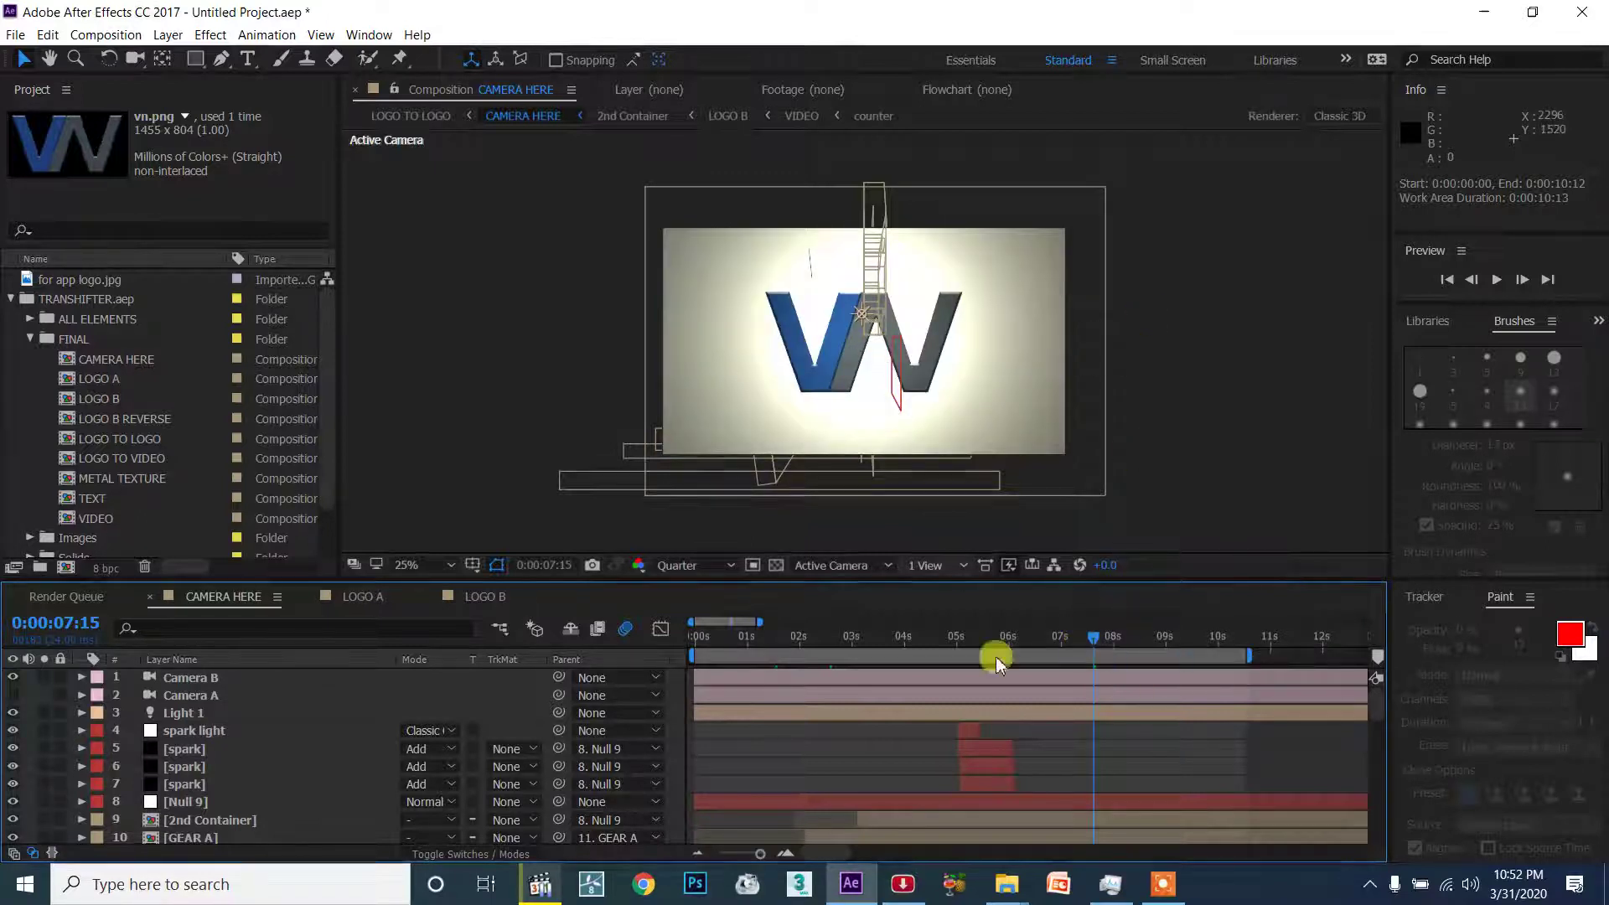
left_click(1035, 639)
key("space")
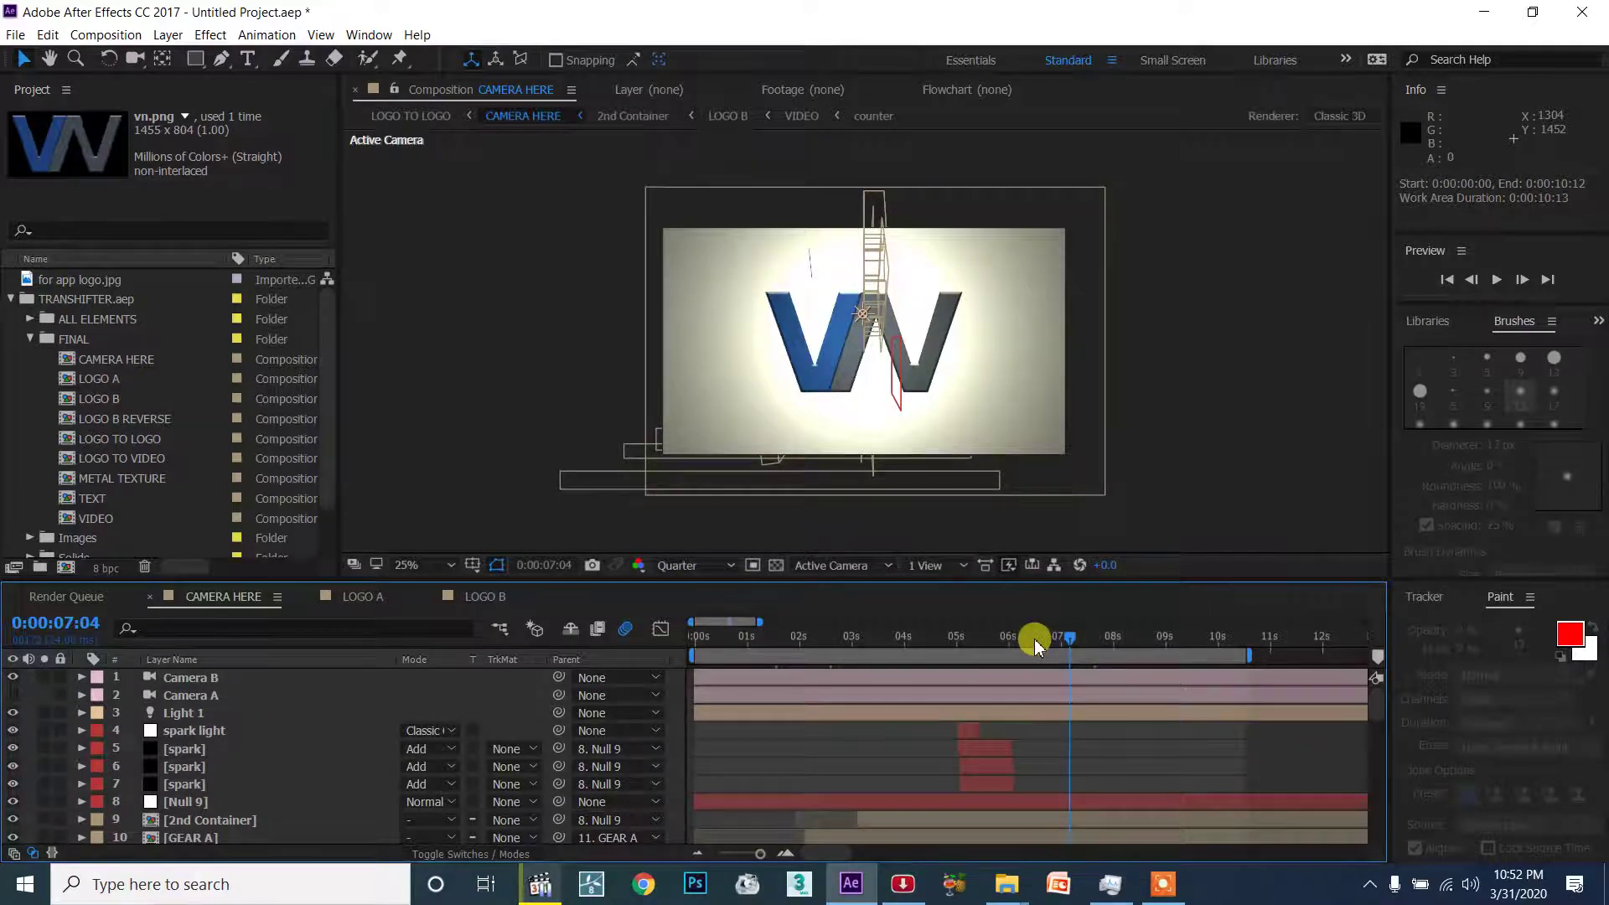
key("space")
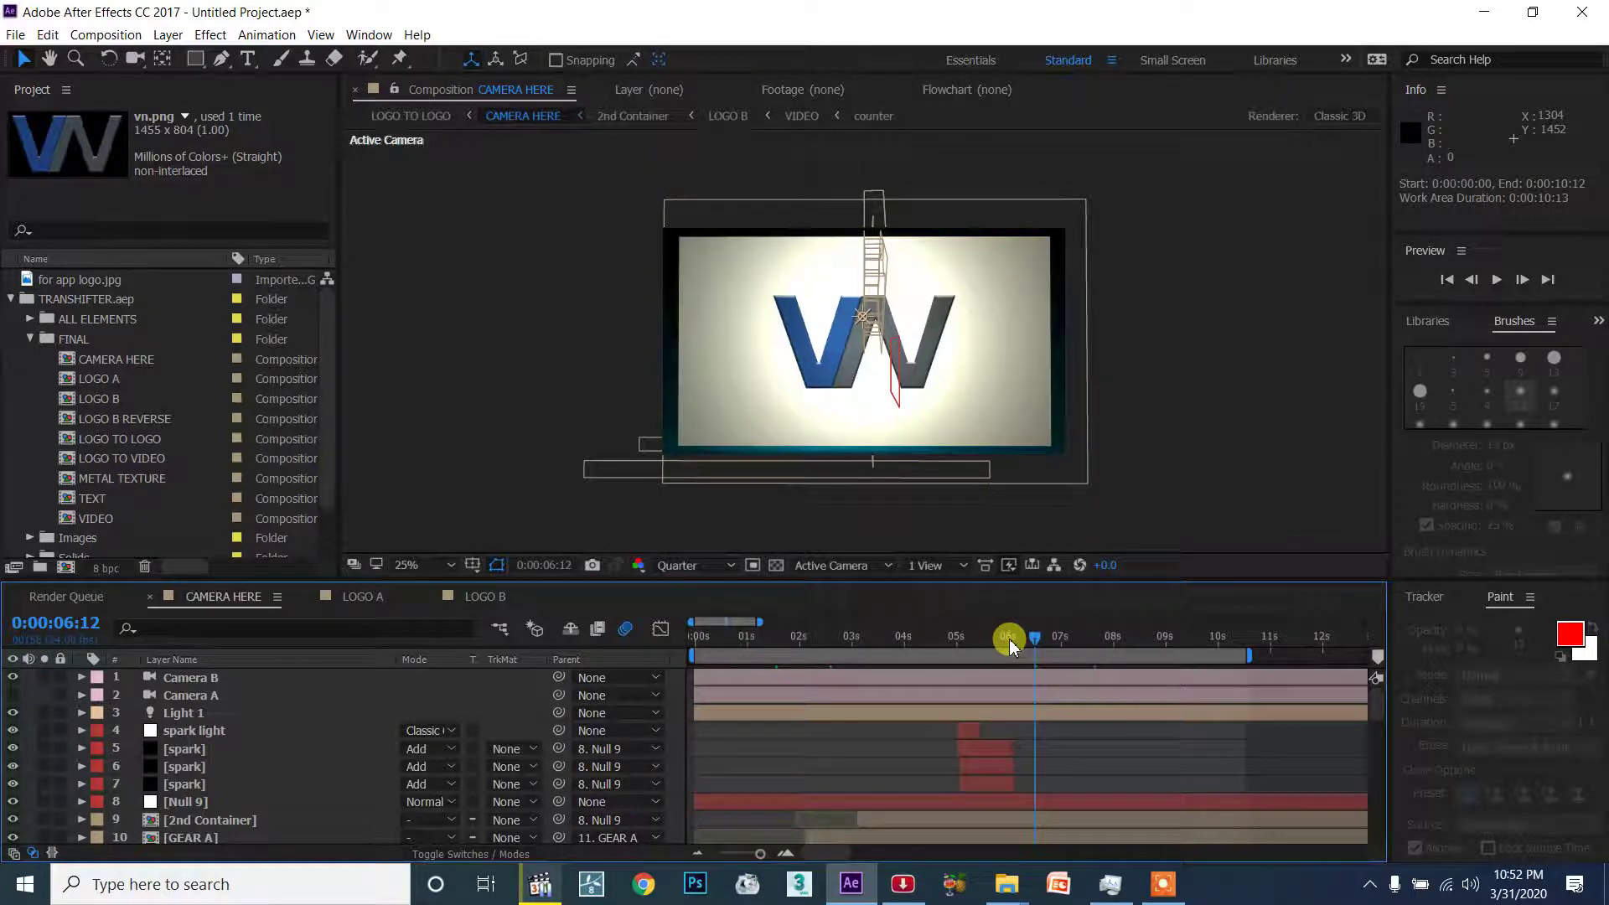
left_click(1012, 645)
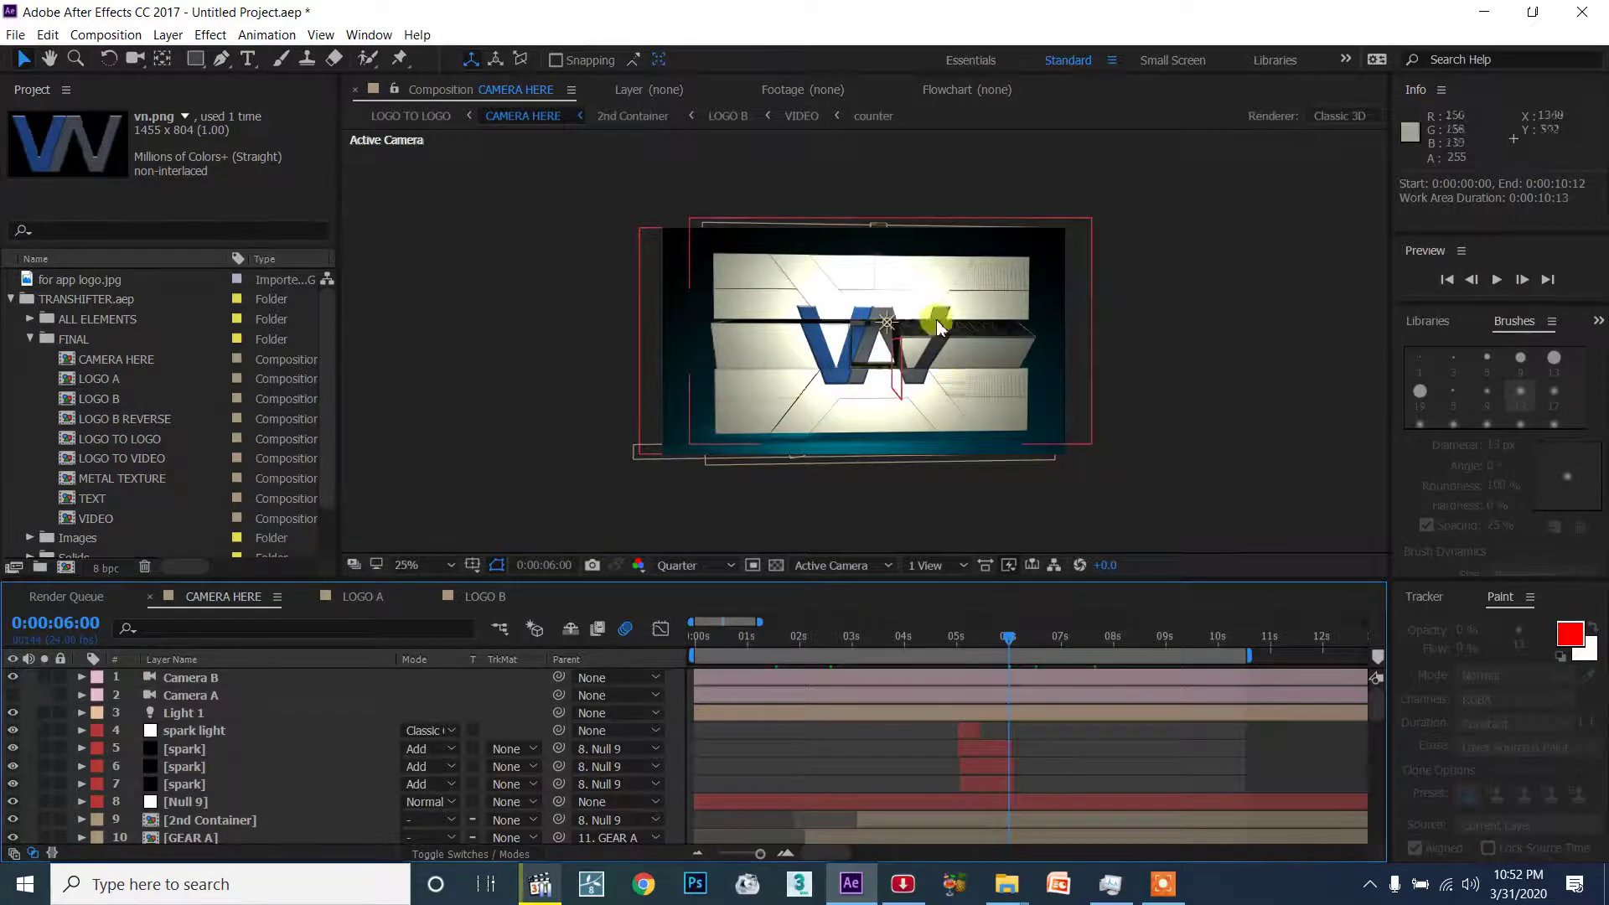
left_click(1187, 646)
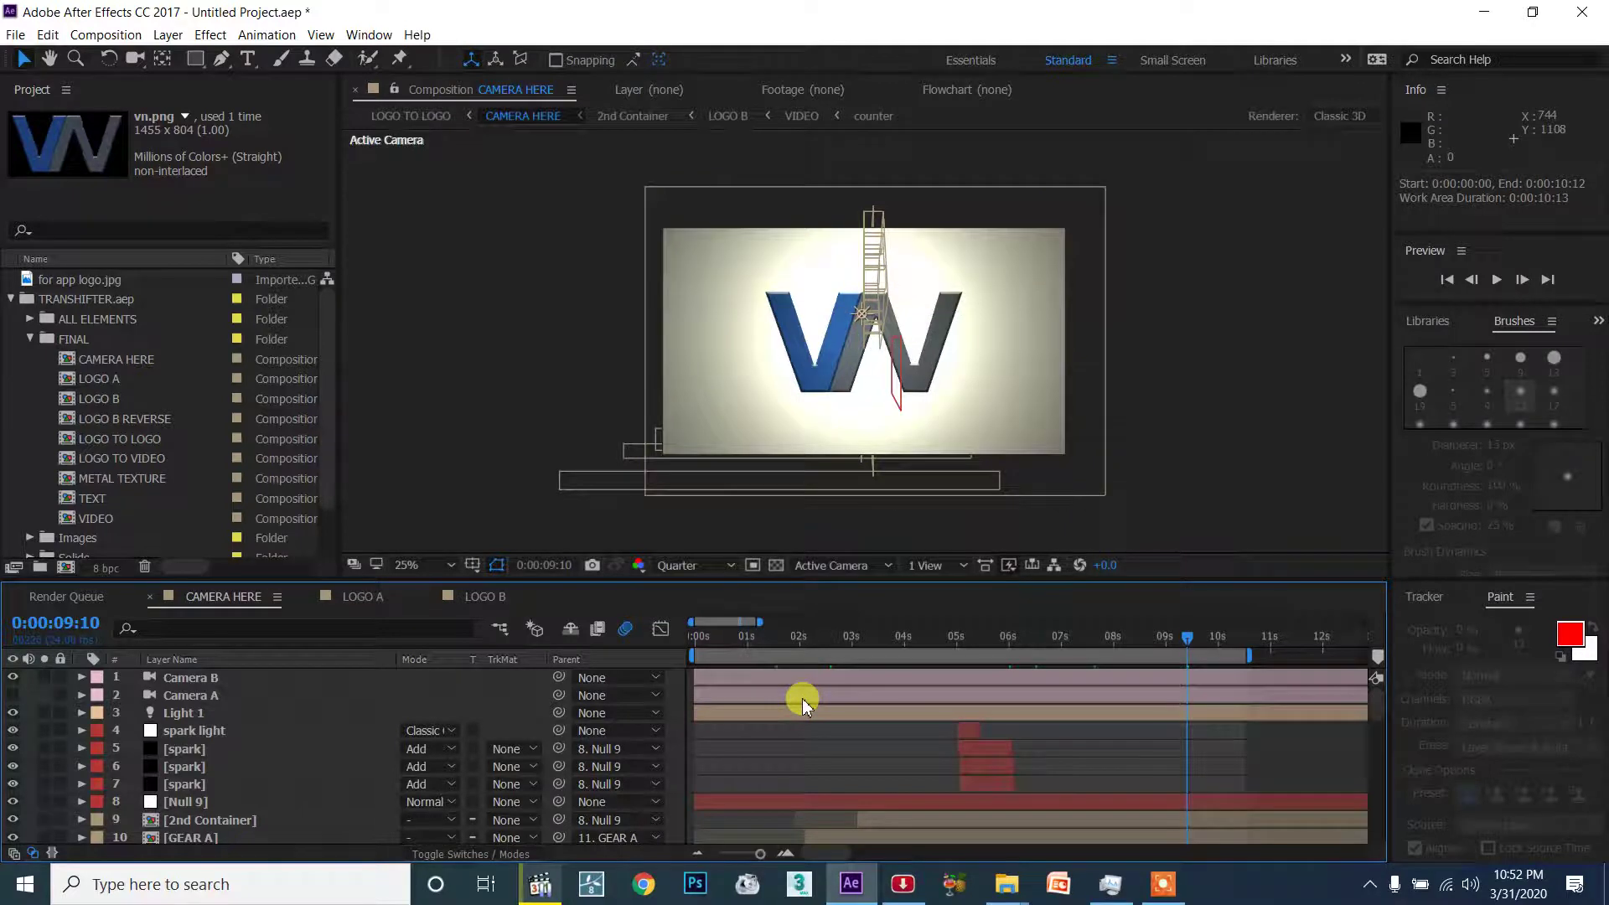
Add CAMERA HERE to the render queue, delete the old CAMERA HERE entry for transform 4.mov, and select the newly queued item.
key("ctrl+m")
scroll(168, 764, "down", 1)
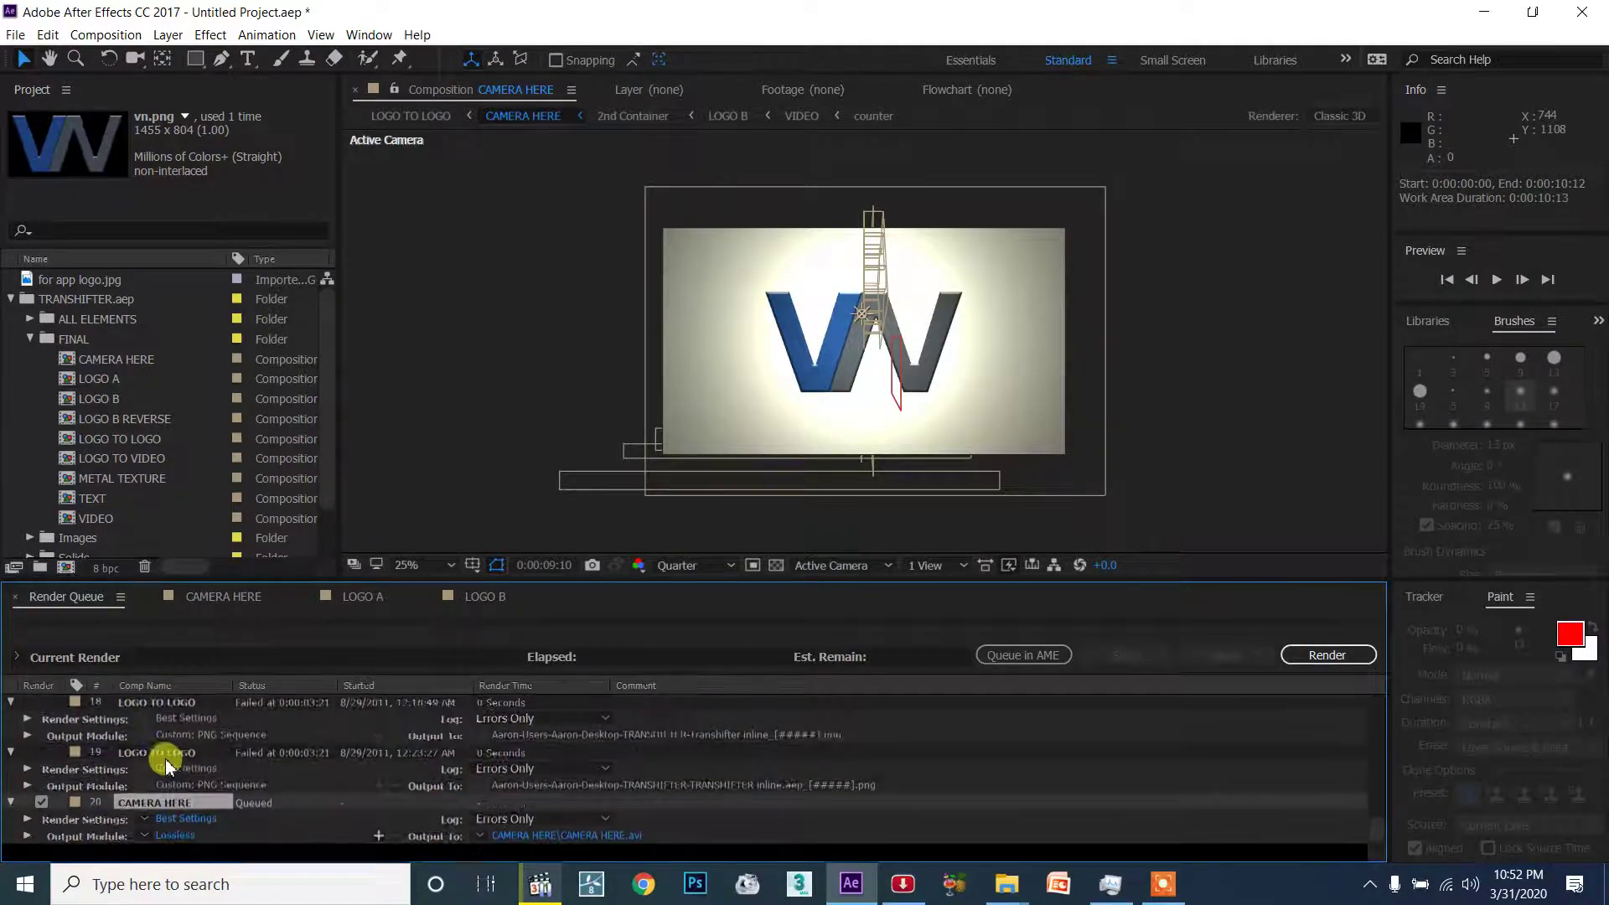
scroll(167, 767, "up", 5)
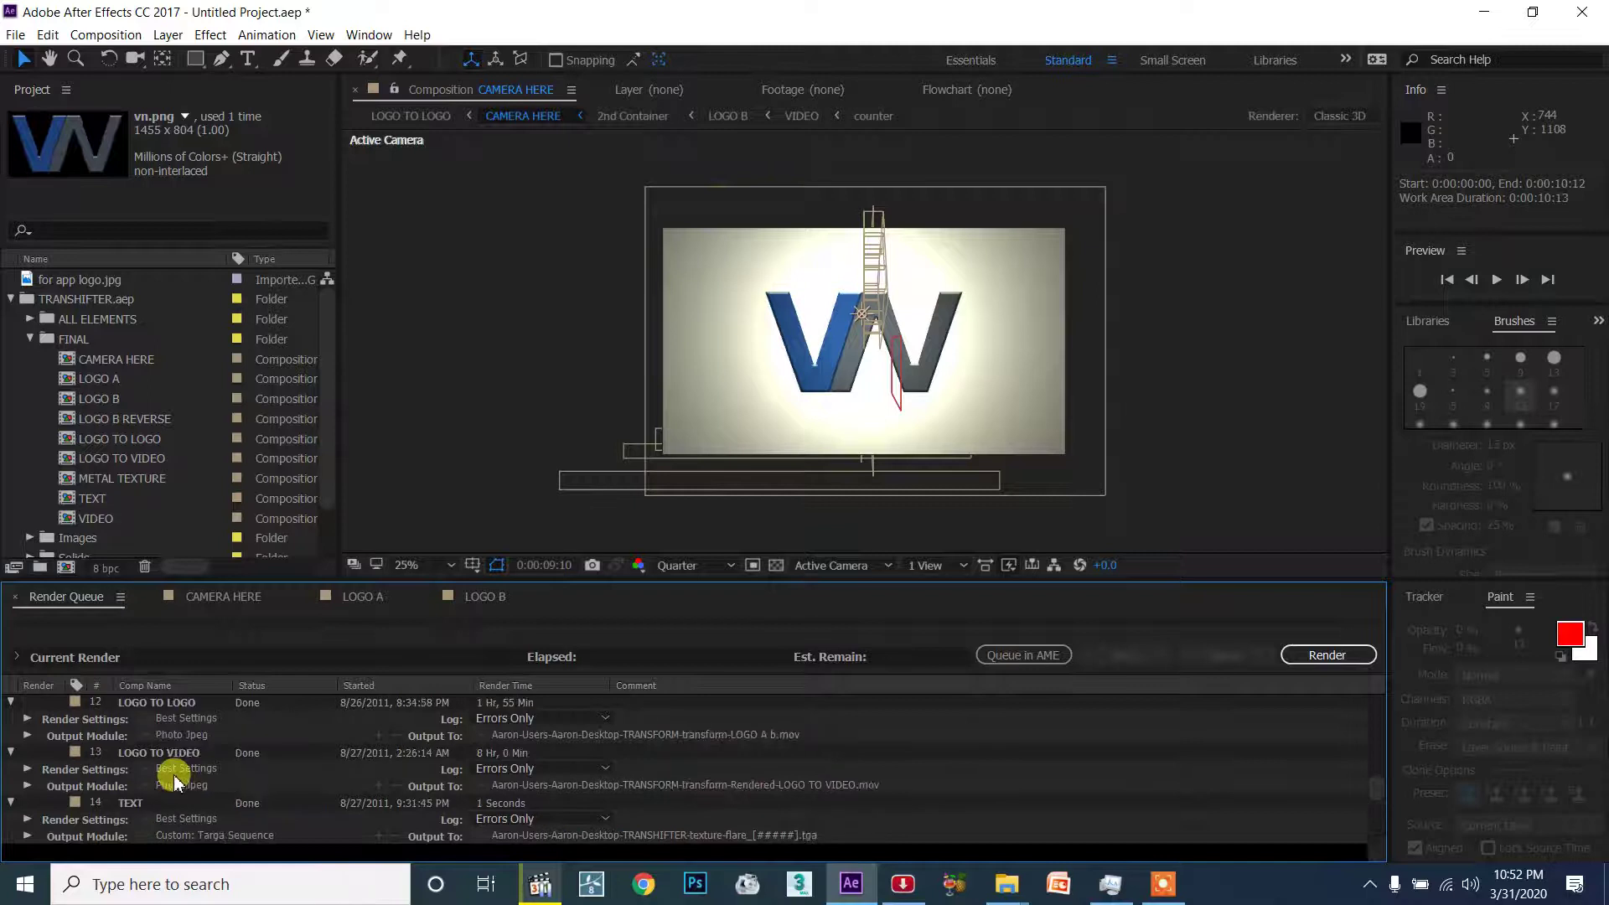
scroll(174, 782, "down", 5)
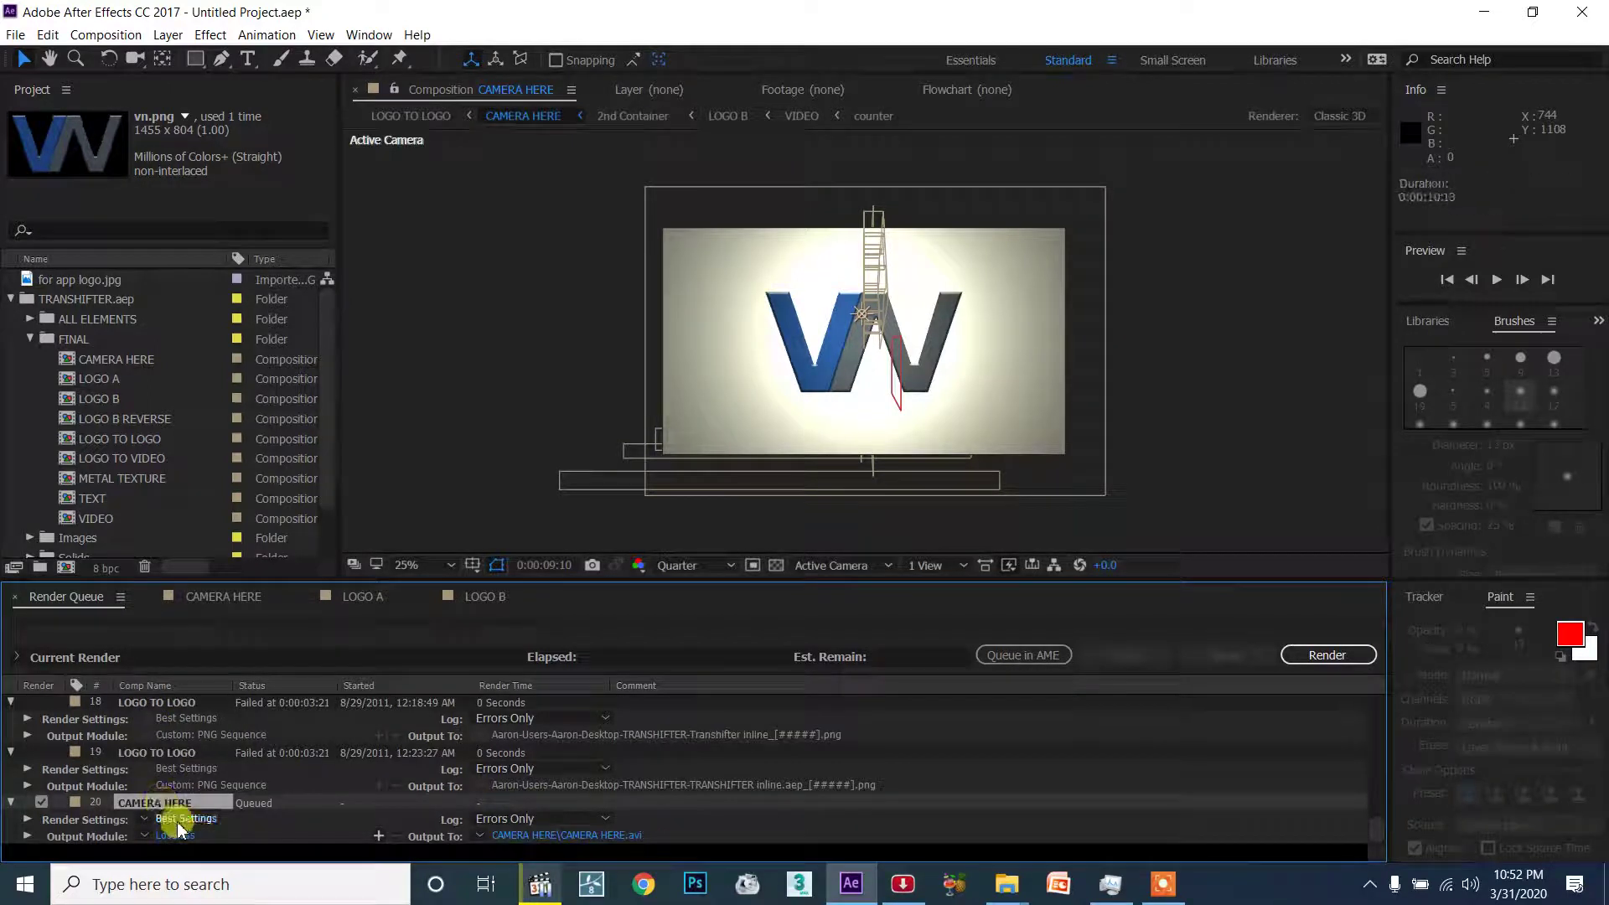
scroll(169, 720, "up", 5)
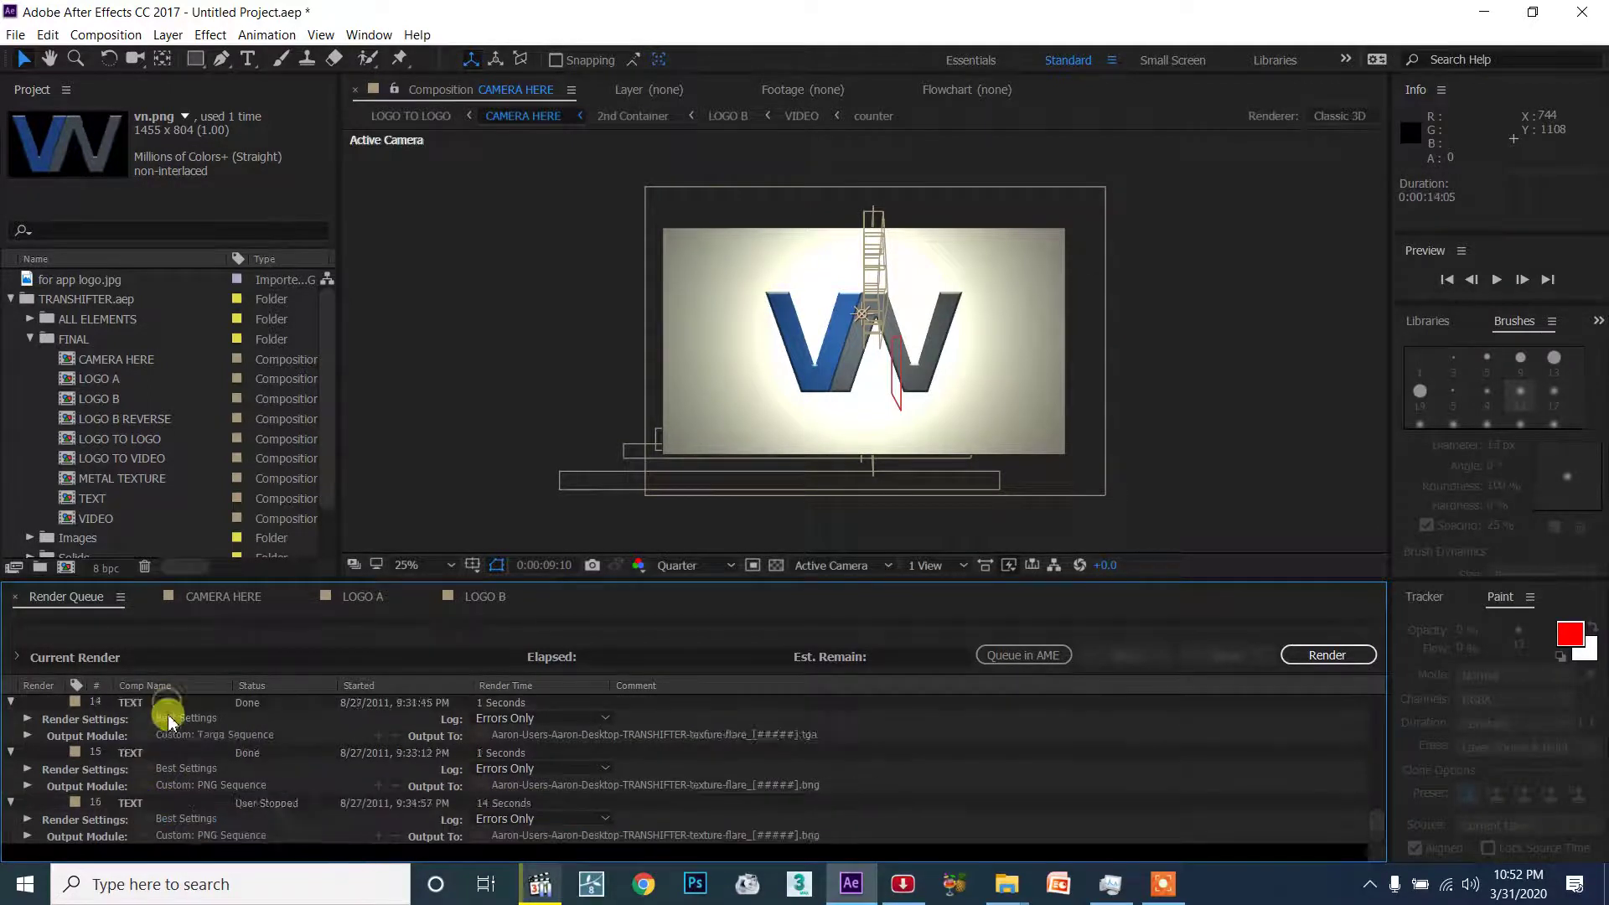
scroll(172, 717, "up", 3)
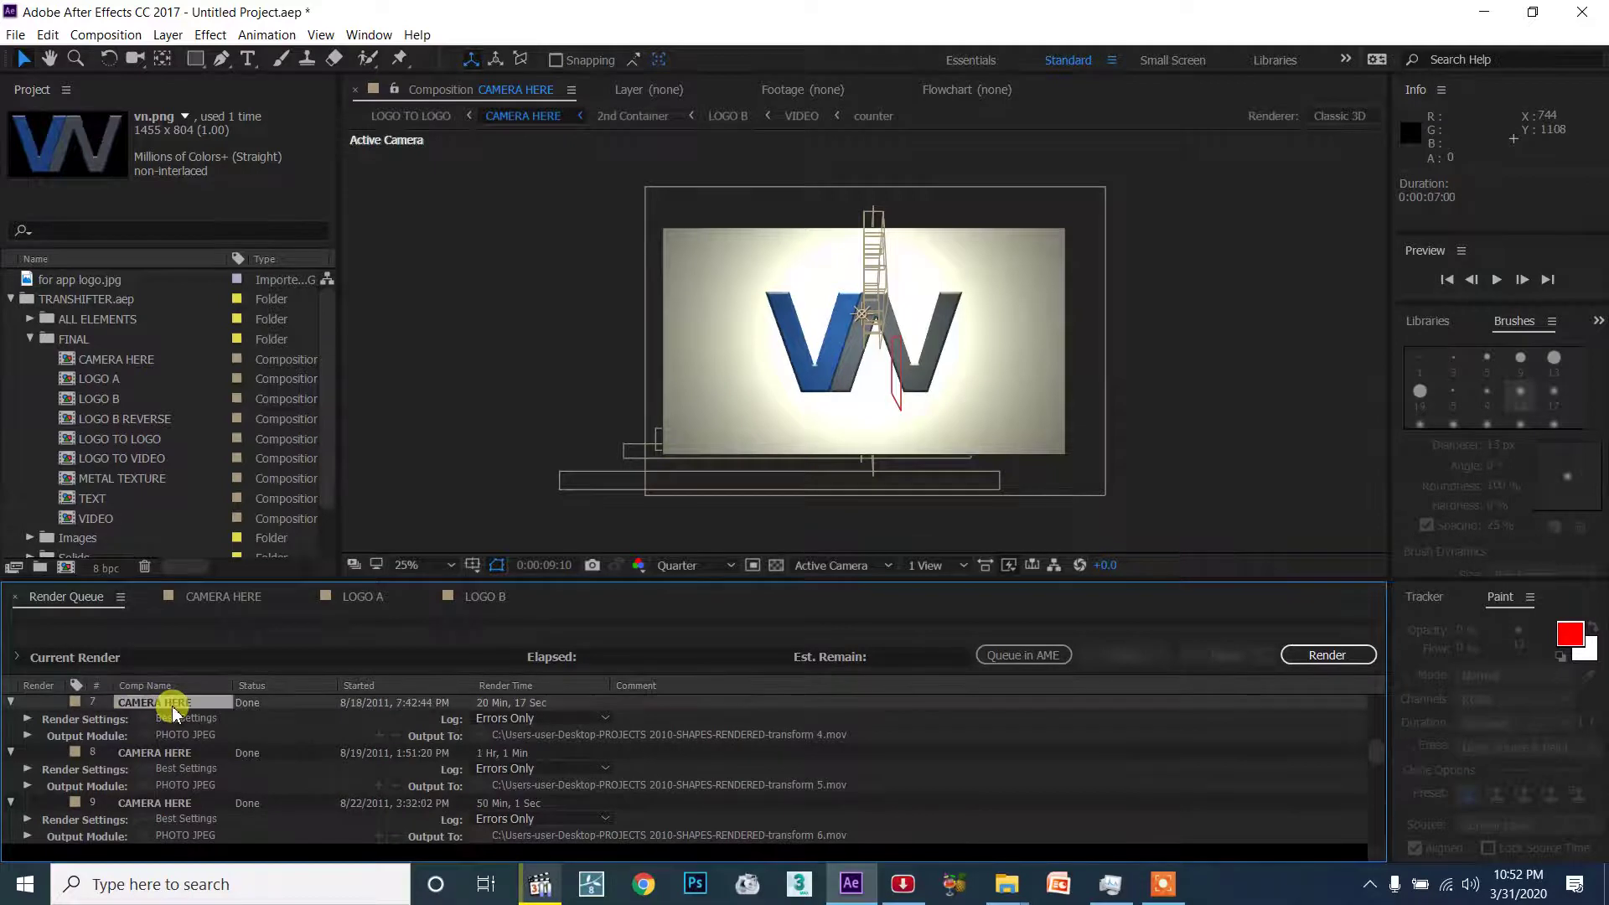
key("Delete")
scroll(188, 717, "down", 5)
left_click(178, 805)
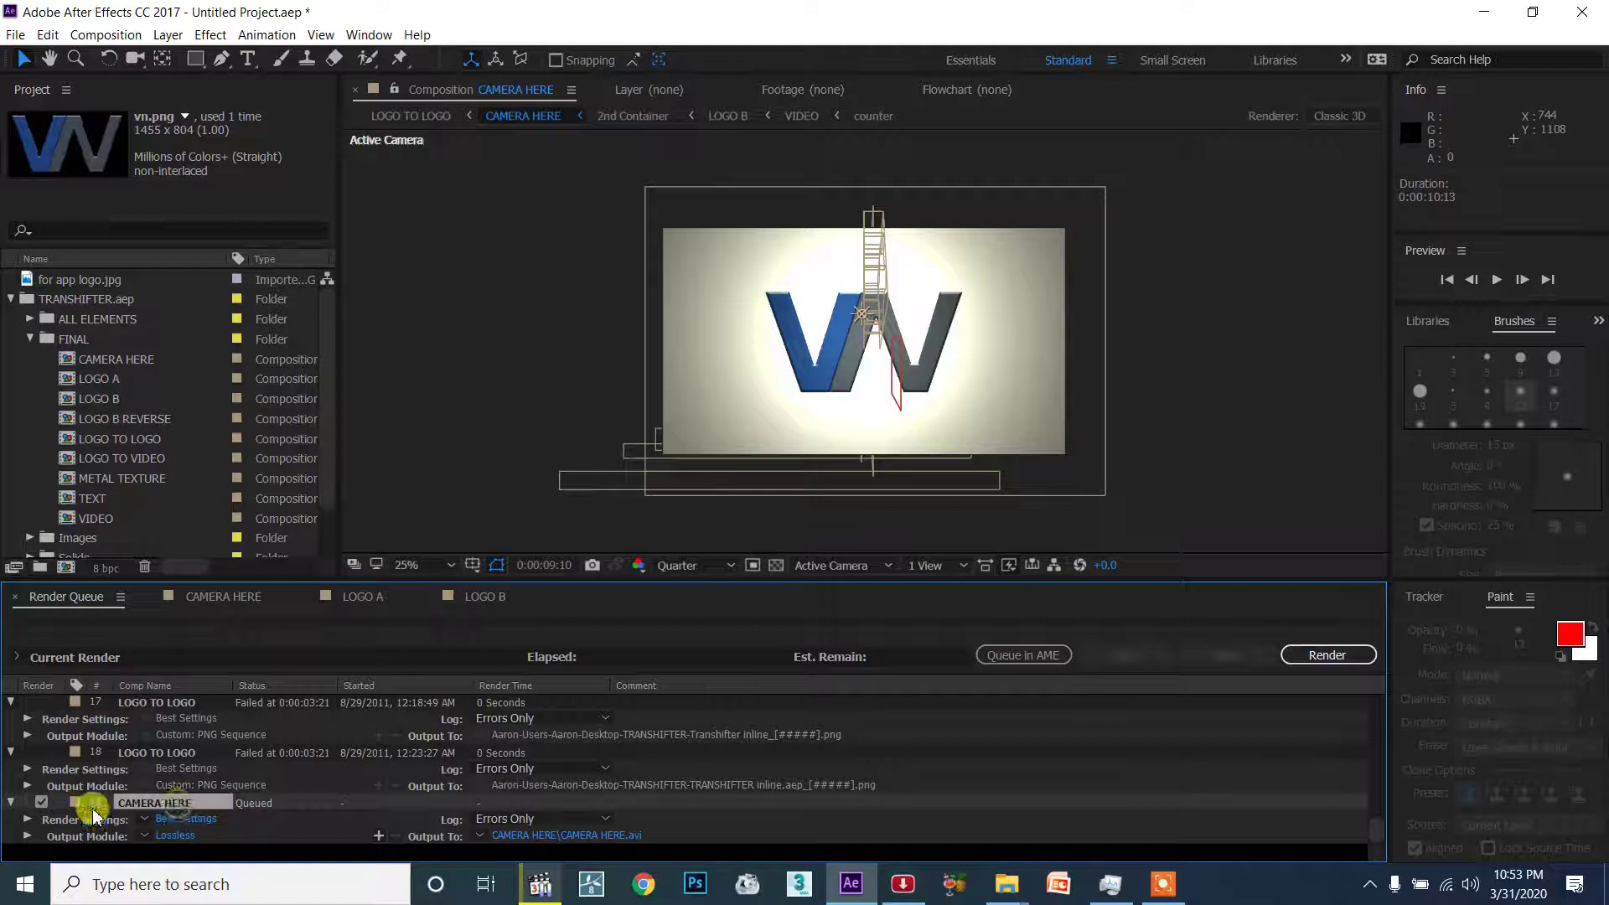
Set the queued CAMERA HERE item's output module to QuickTime format with Audio Output On and accept the settings.
left_click(186, 840)
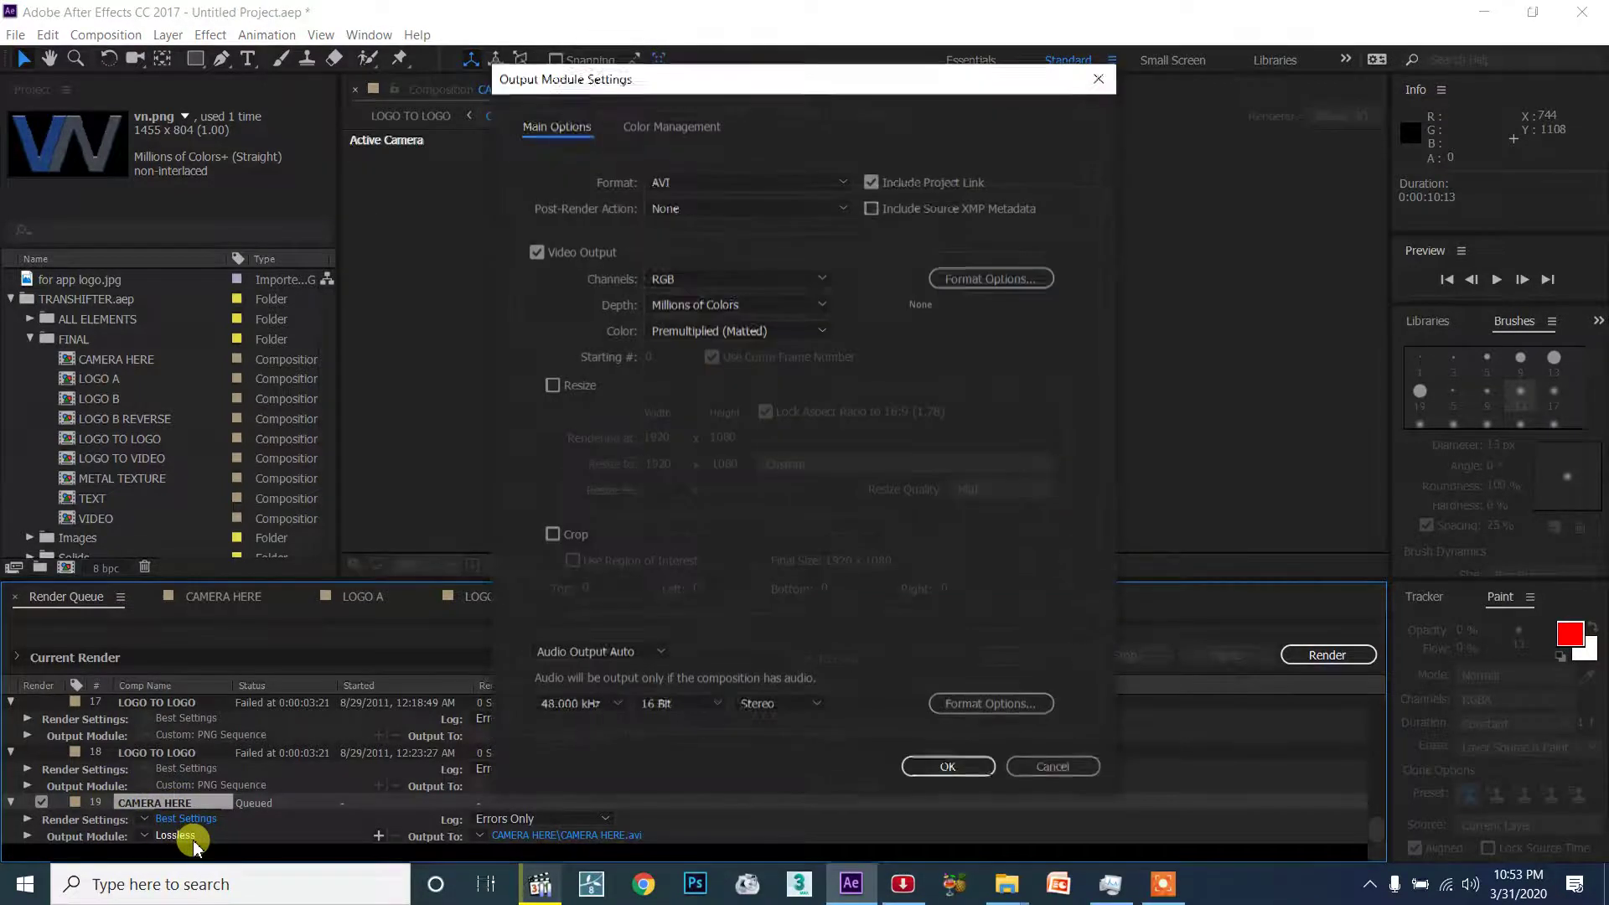
left_click(754, 183)
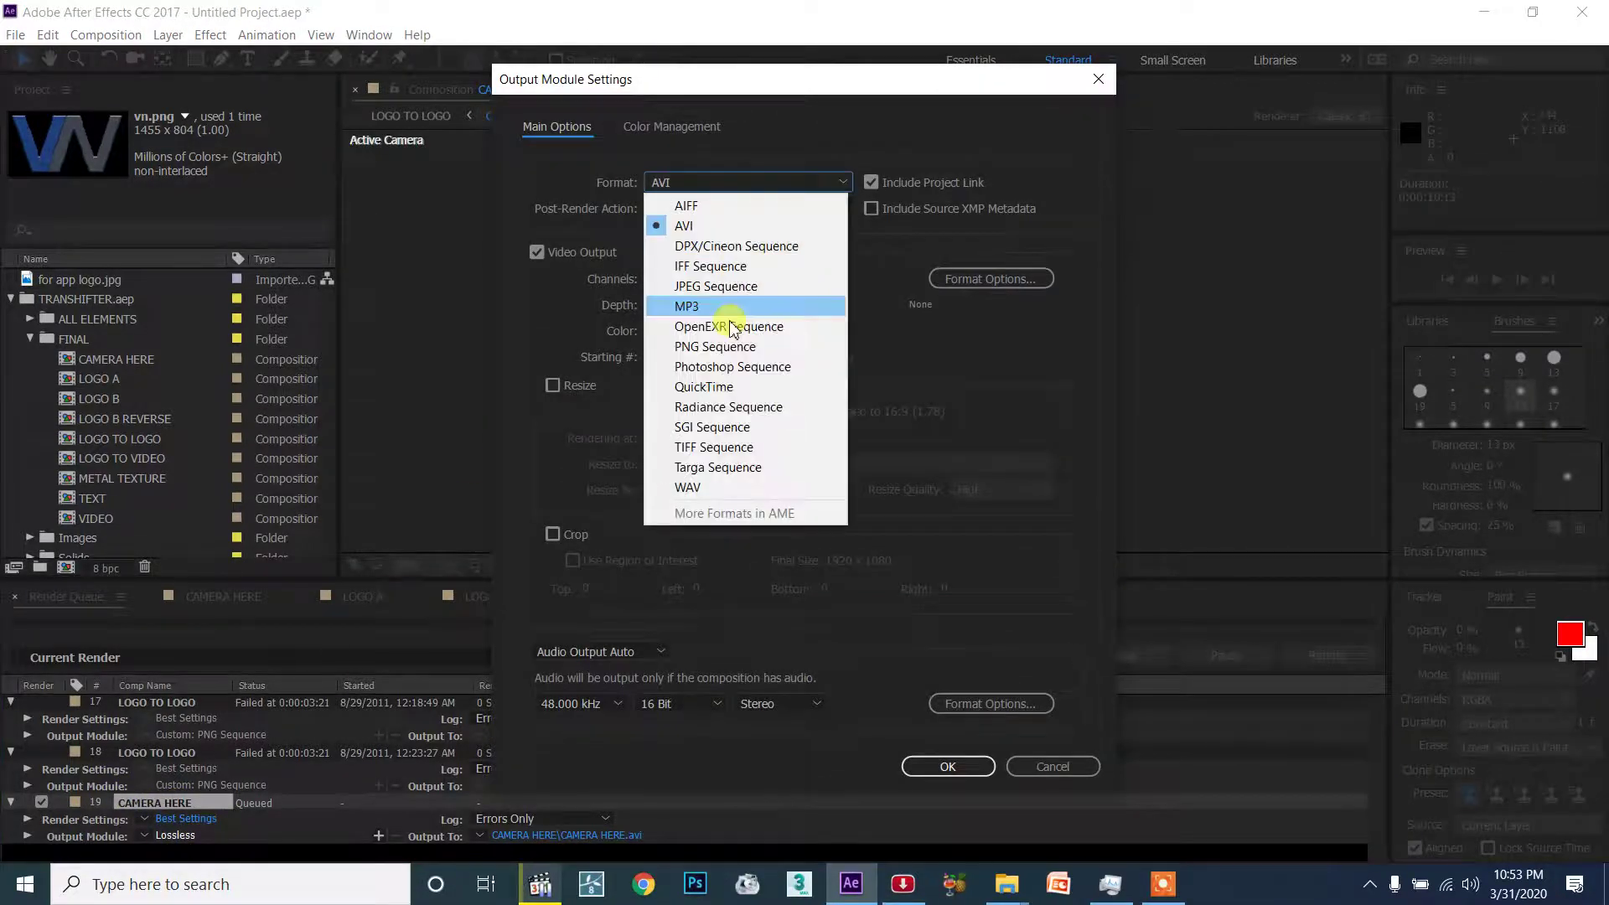
left_click(718, 383)
left_click(620, 652)
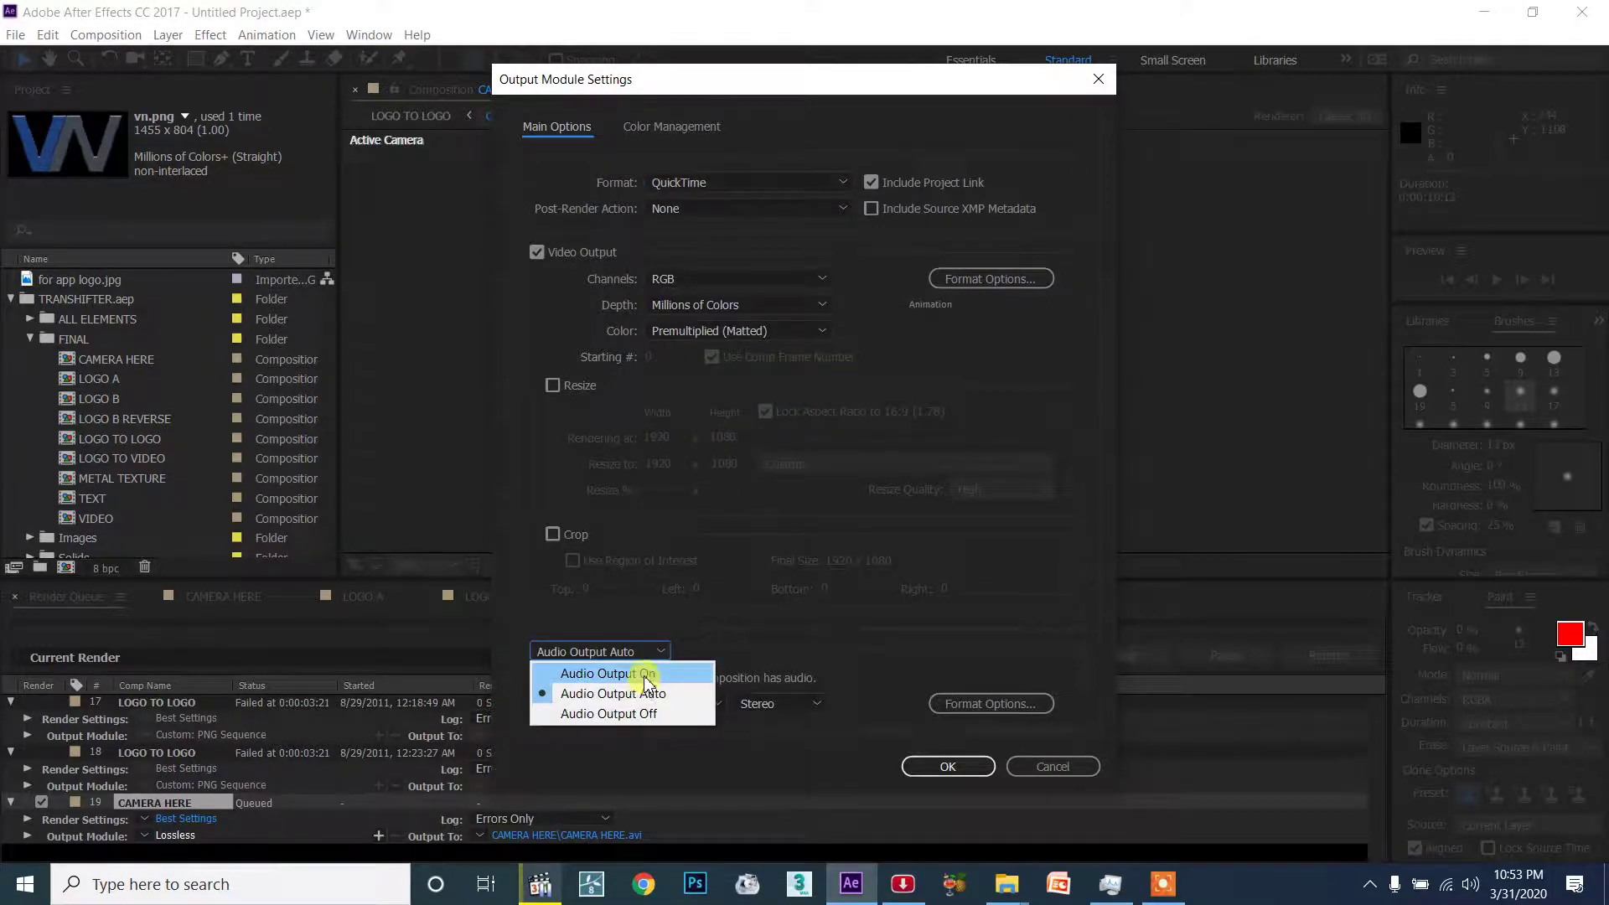
left_click(647, 675)
left_click(948, 766)
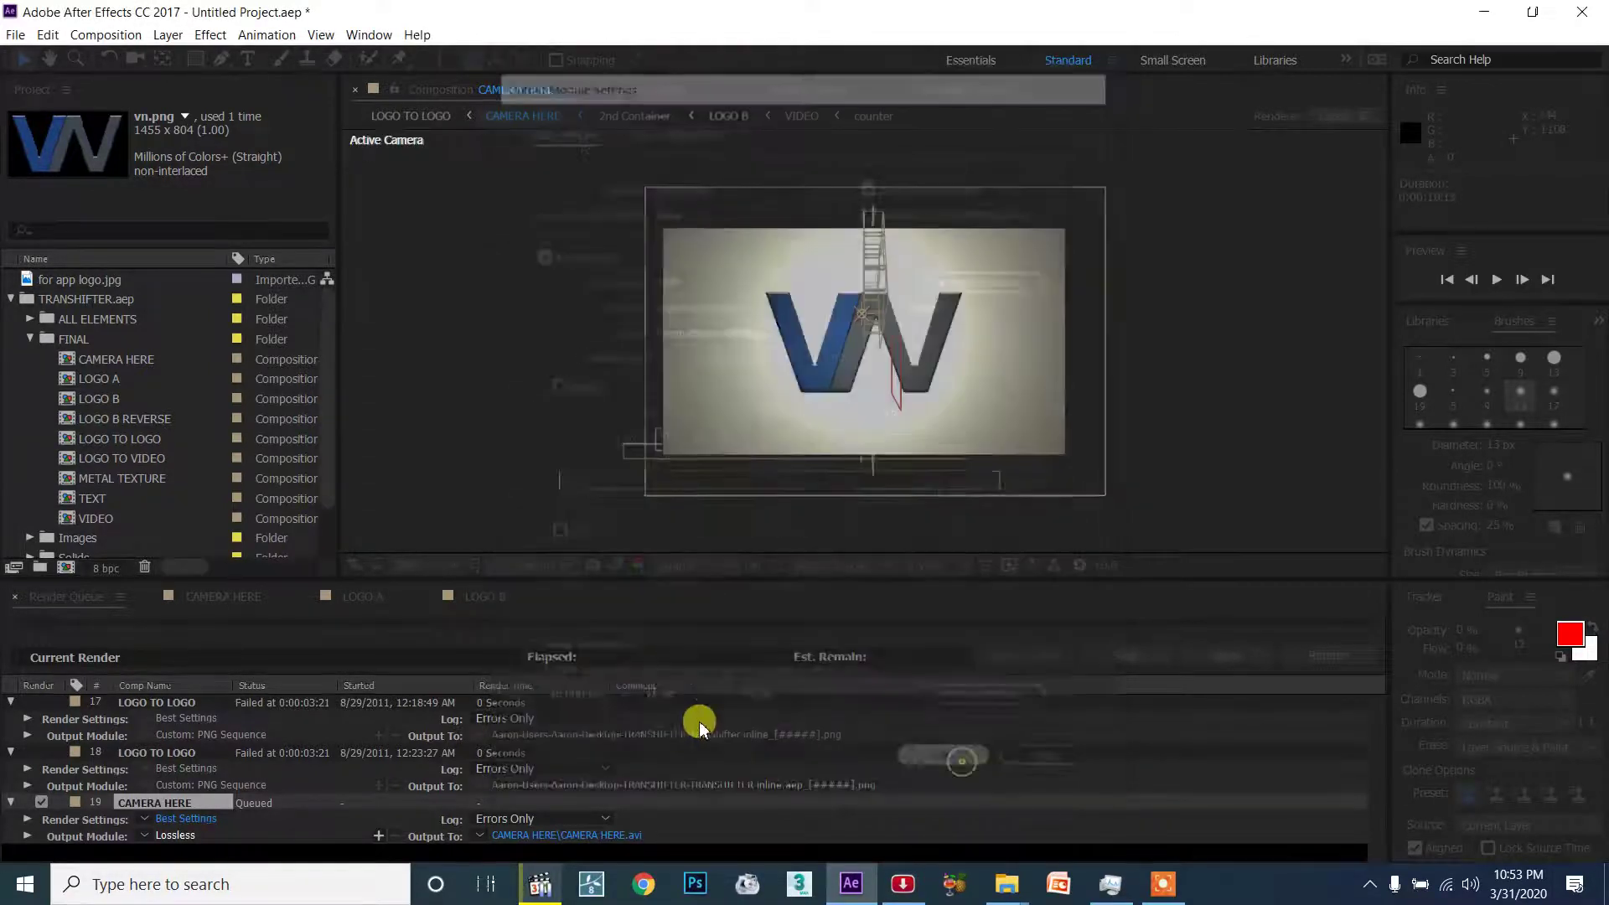
Return to the CAMERA HERE composition, then switch to File Explorer and locate the preview video 505176.mp4 in the TRANSHIFTER folder.
left_click(242, 603)
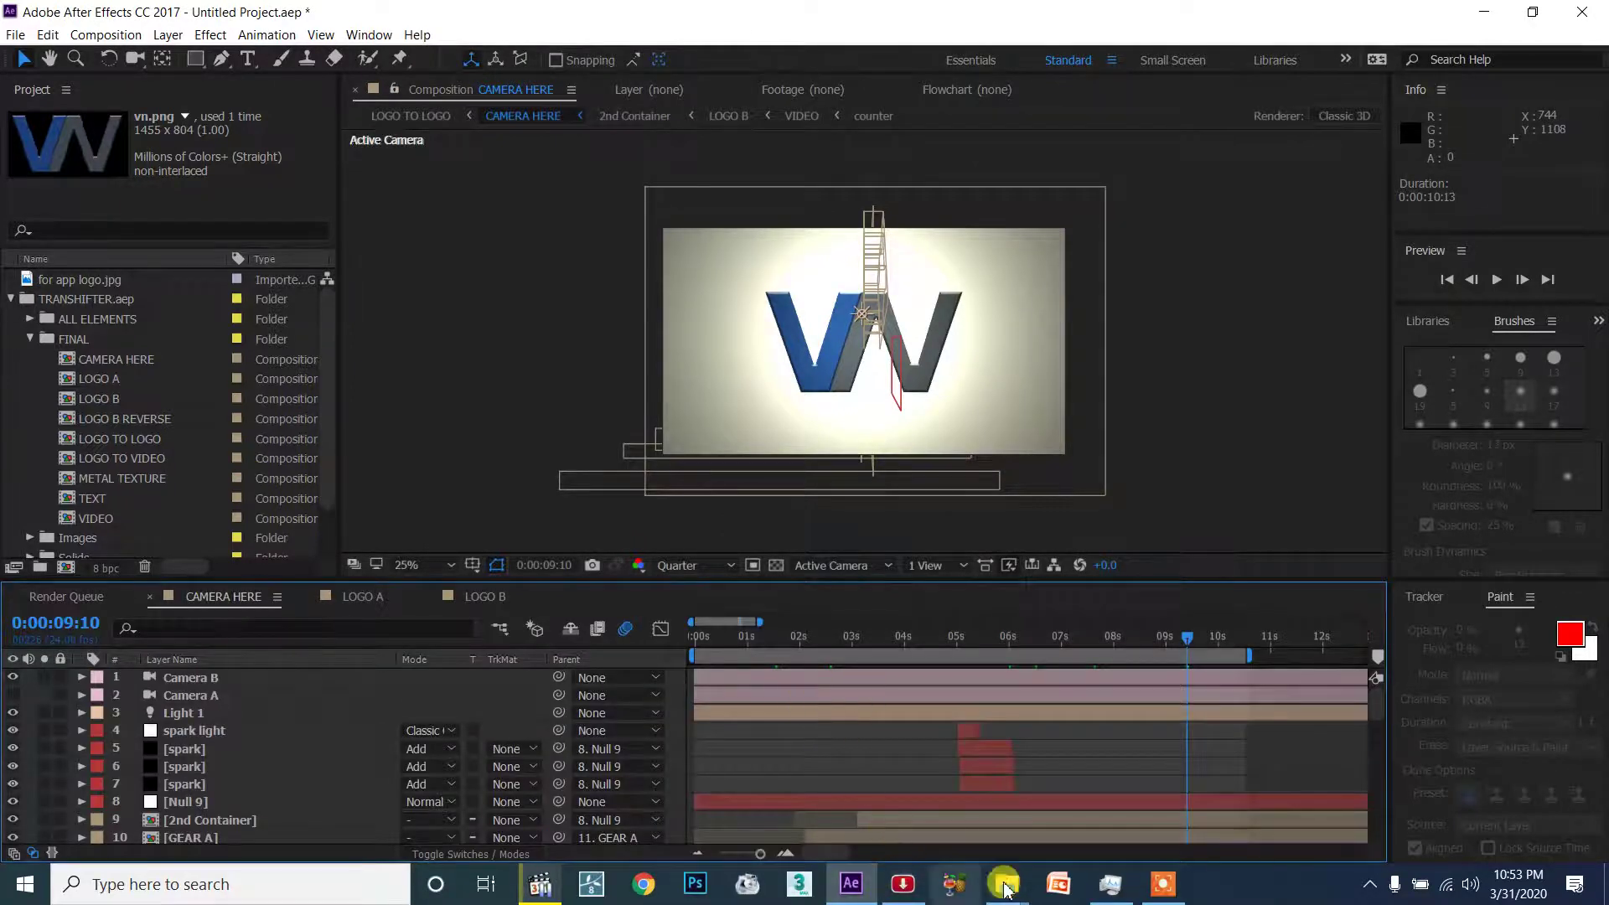
mouse_move(1006, 884)
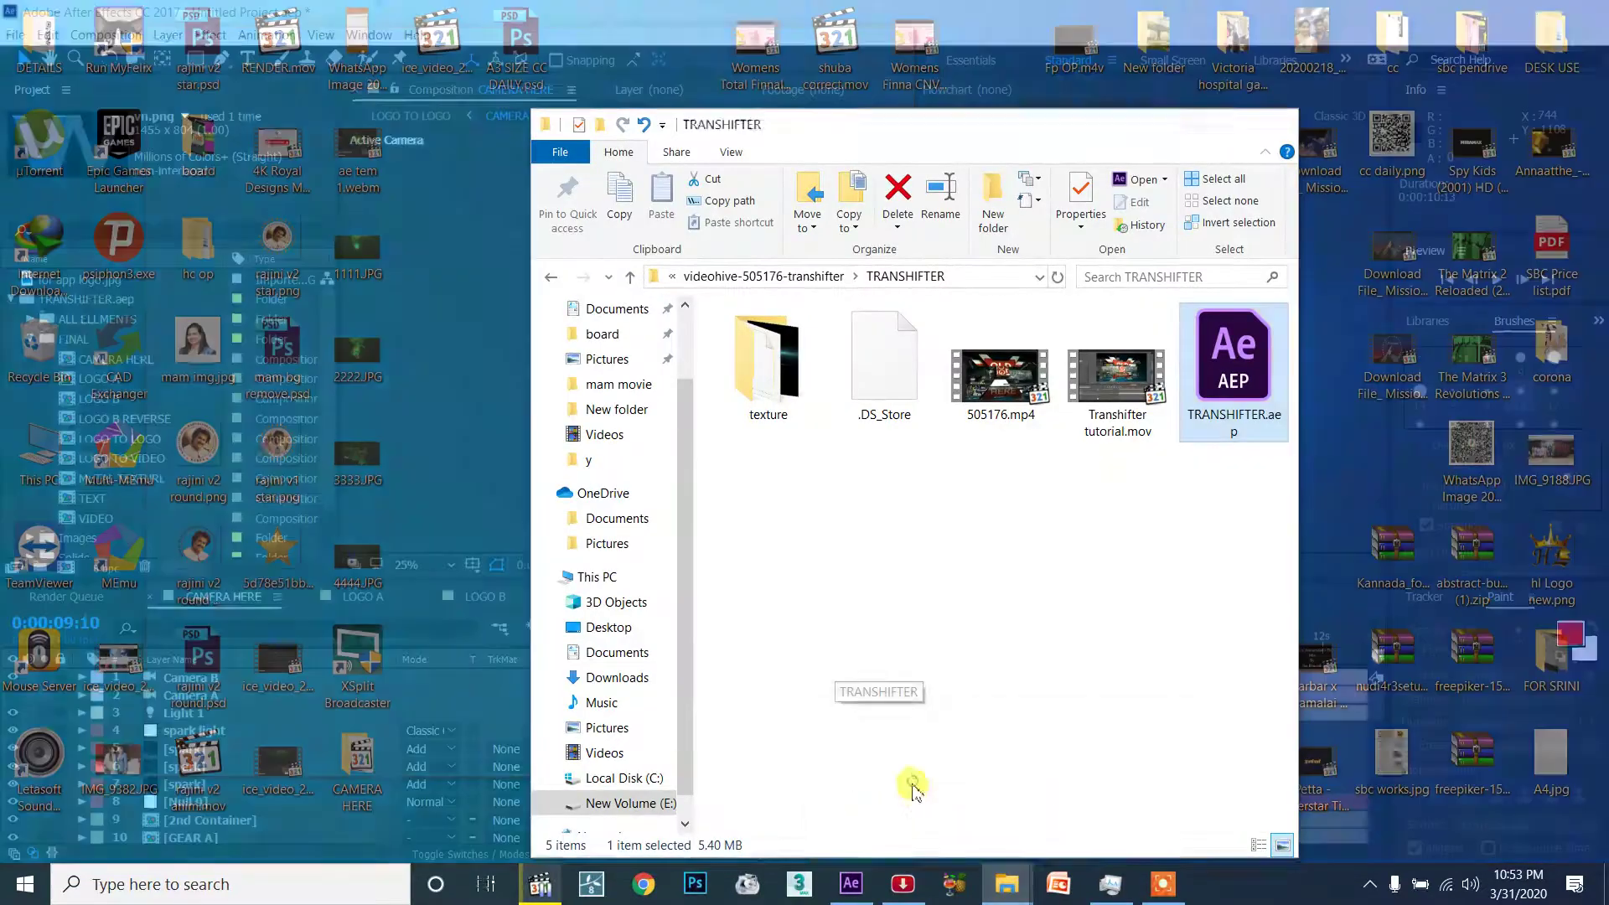
left_click(912, 786)
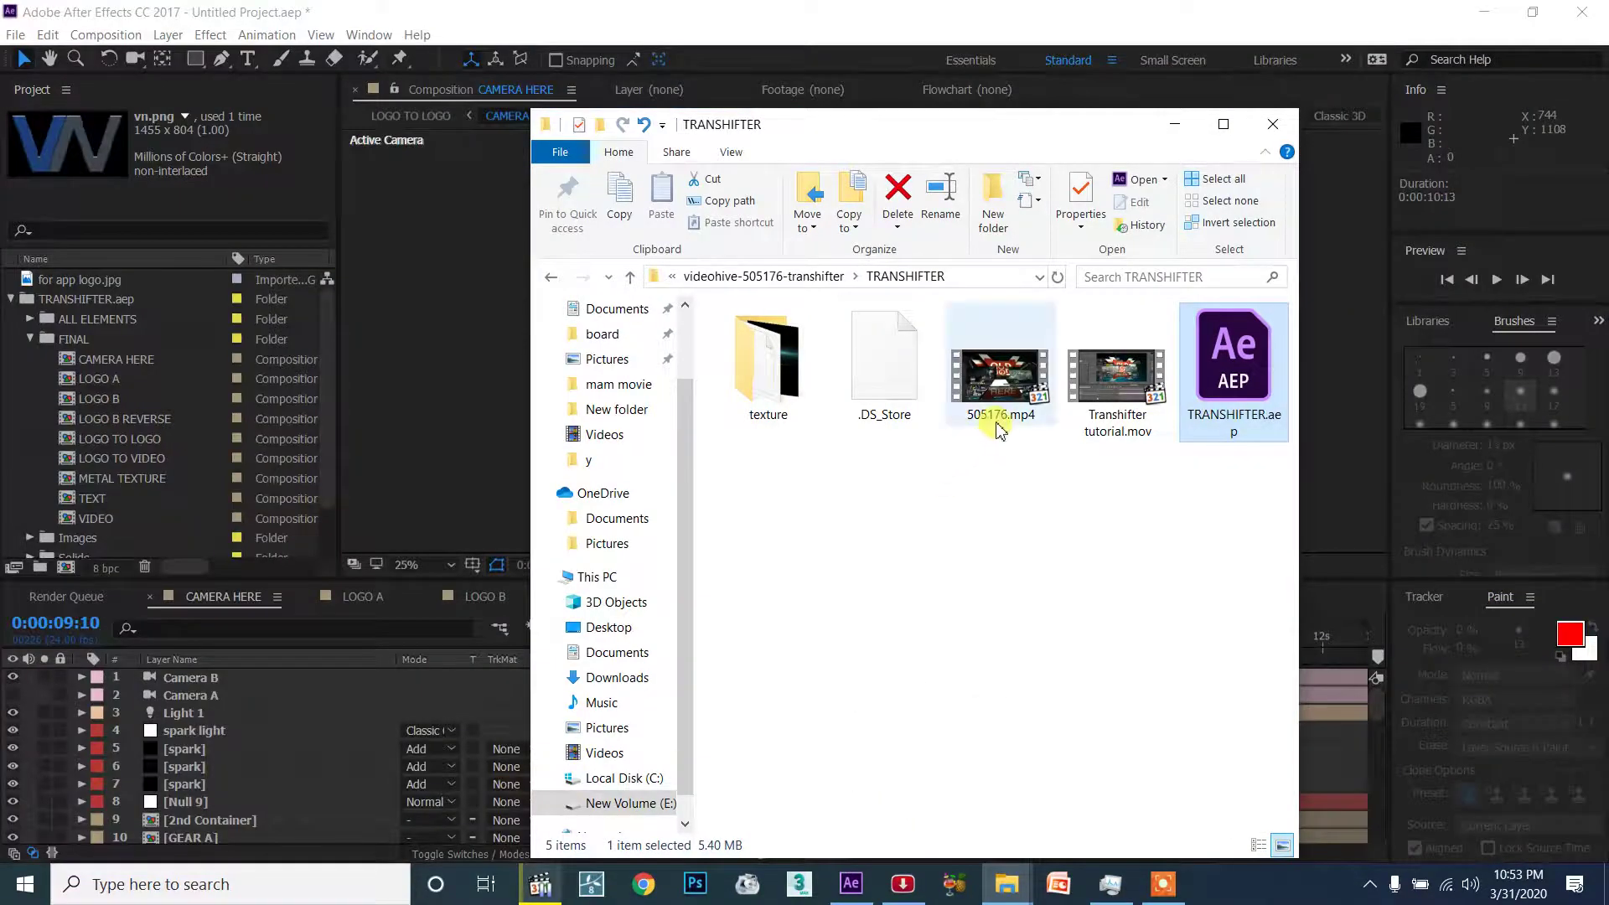
mouse_move(994, 430)
left_mouse_down()
mouse_move(996, 533)
mouse_move(980, 539)
mouse_move(988, 402)
mouse_move(1008, 434)
left_mouse_up()
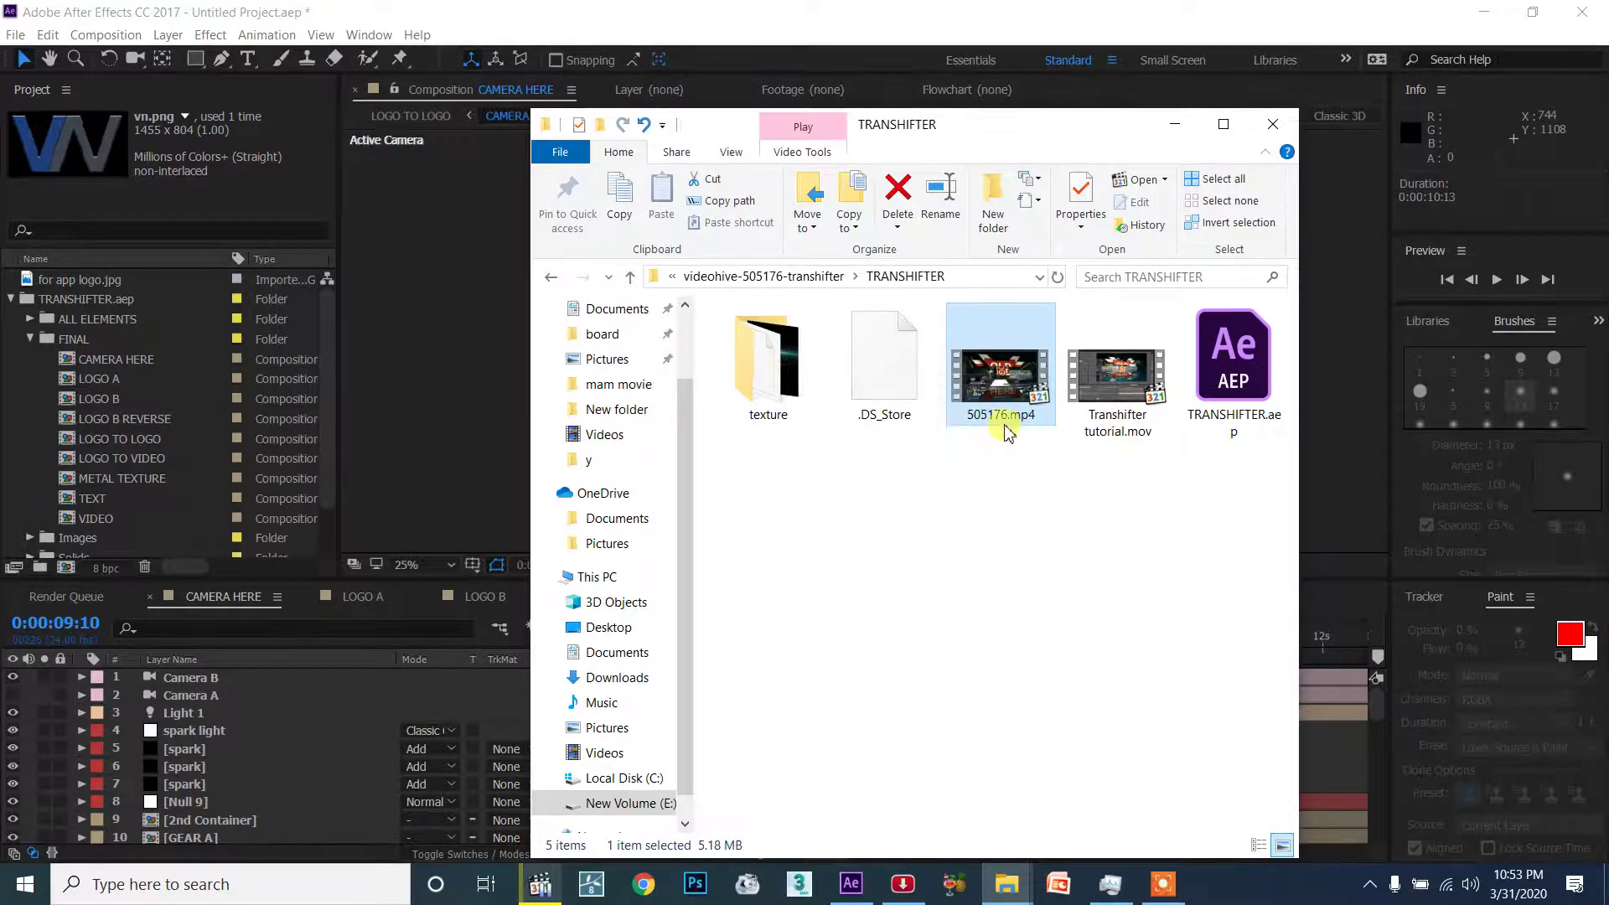
left_click(1175, 134)
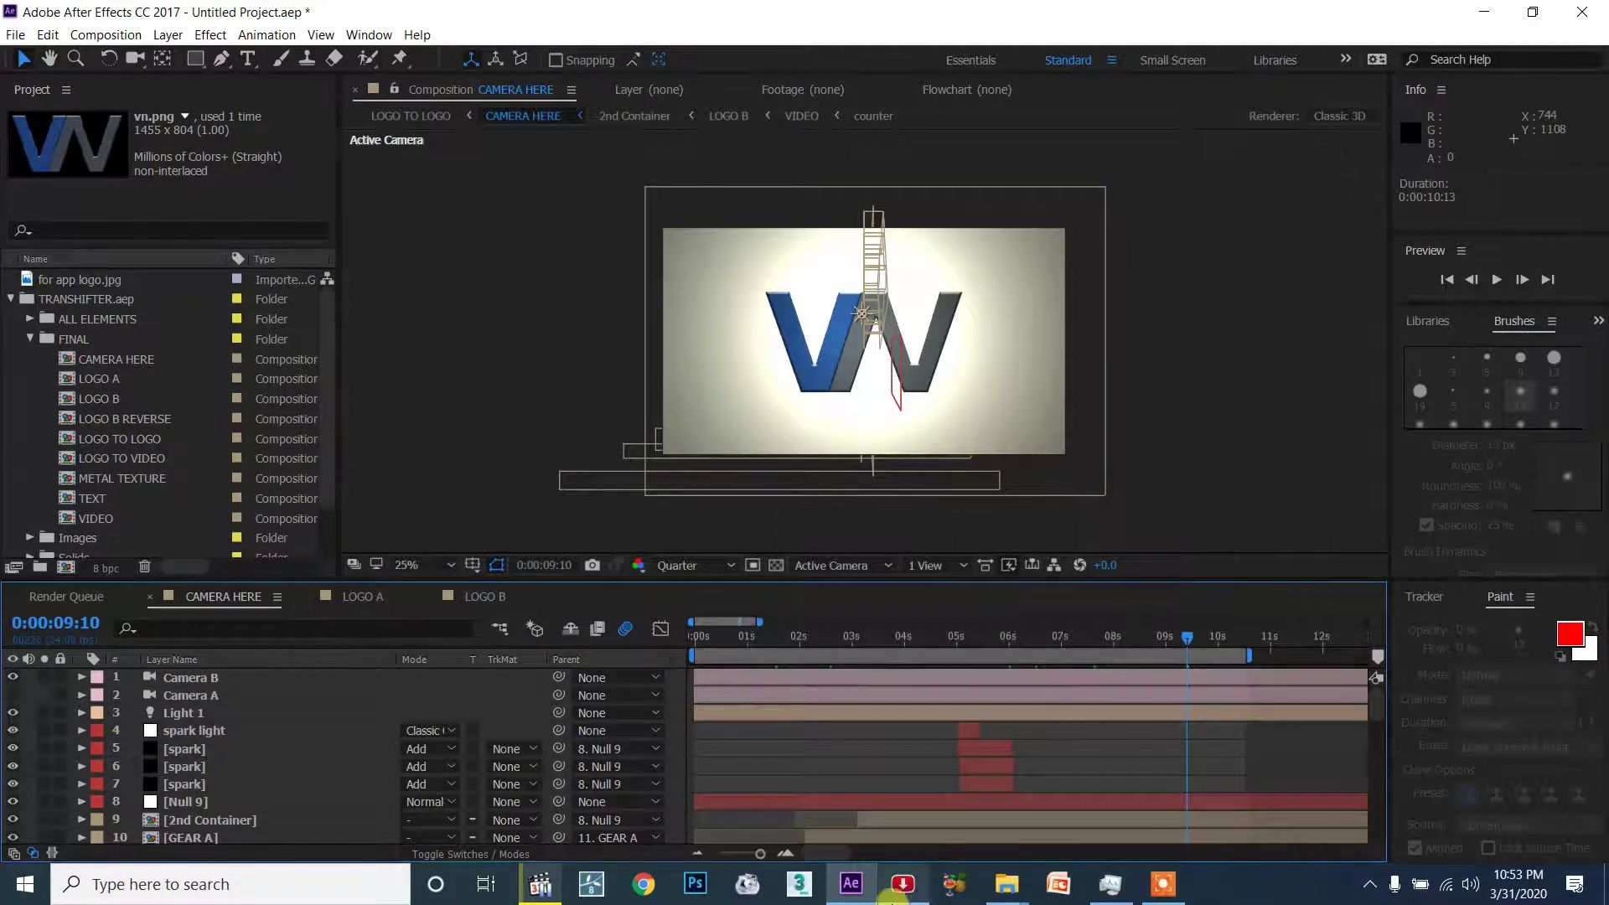
Review the LOGO B composition and the queued CAMERA HERE render item, and return to the CAMERA HERE composition.
left_click(484, 597)
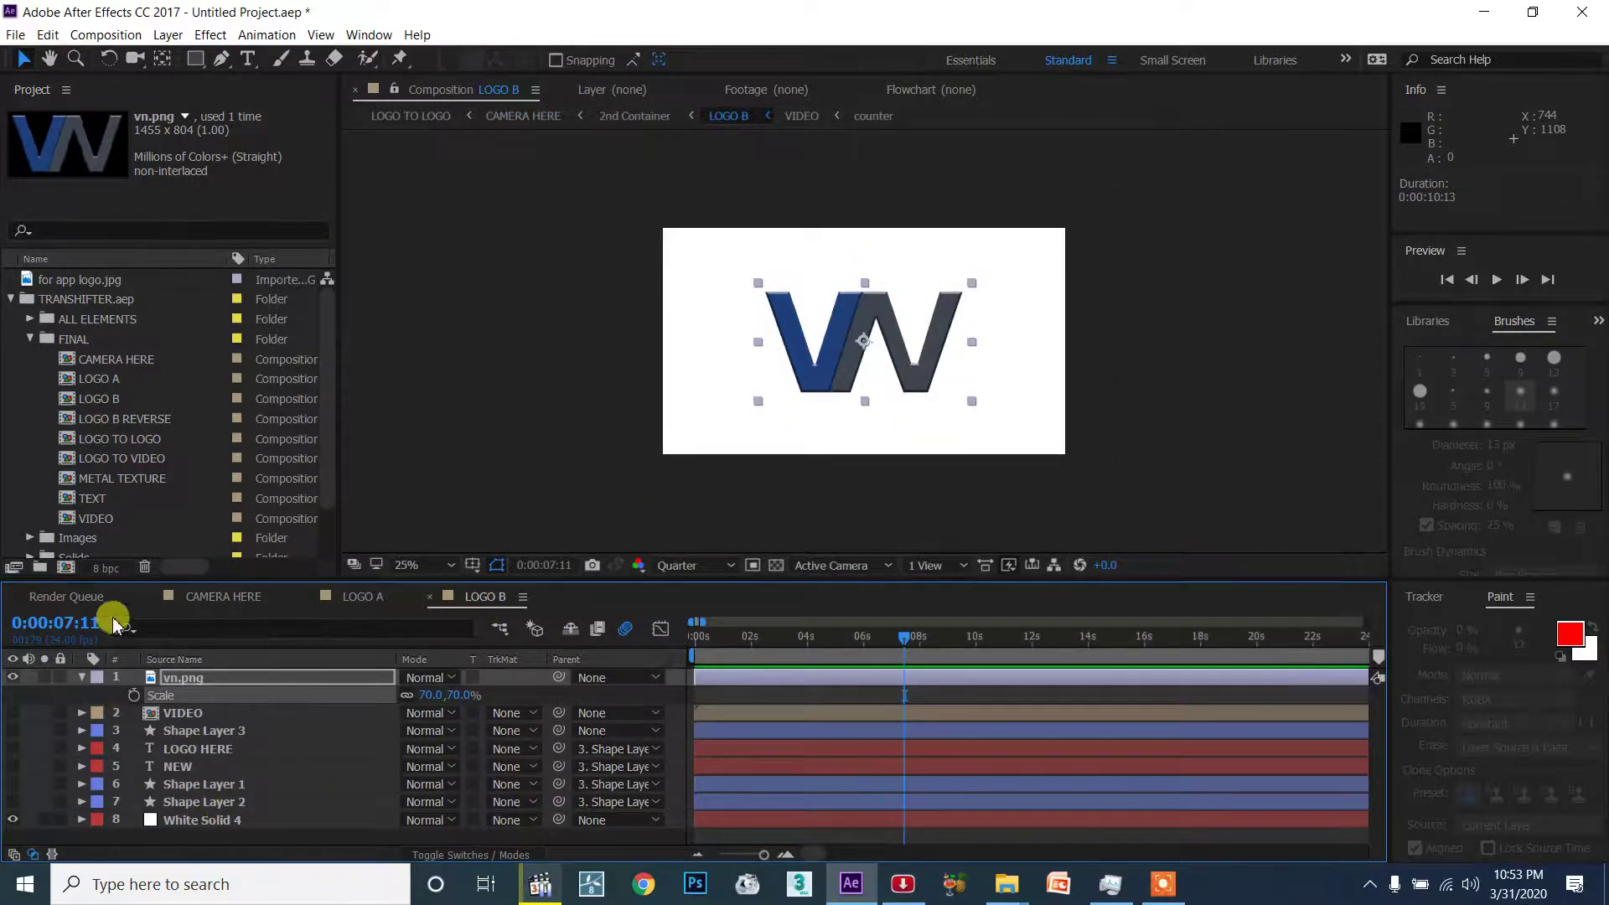
left_click(80, 597)
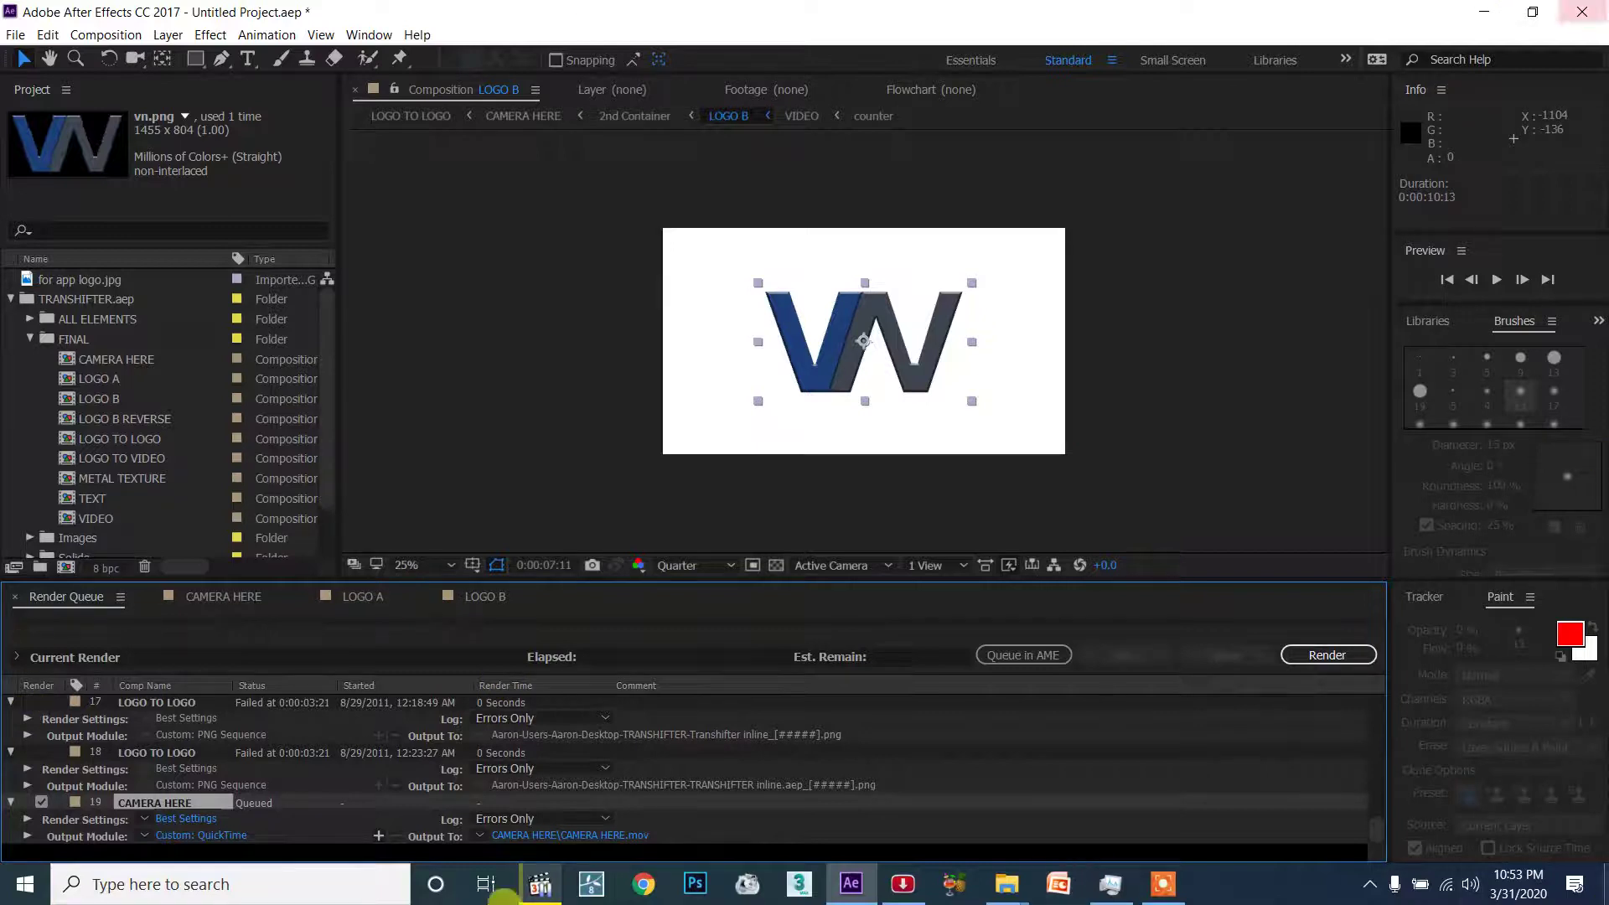
left_click(211, 599)
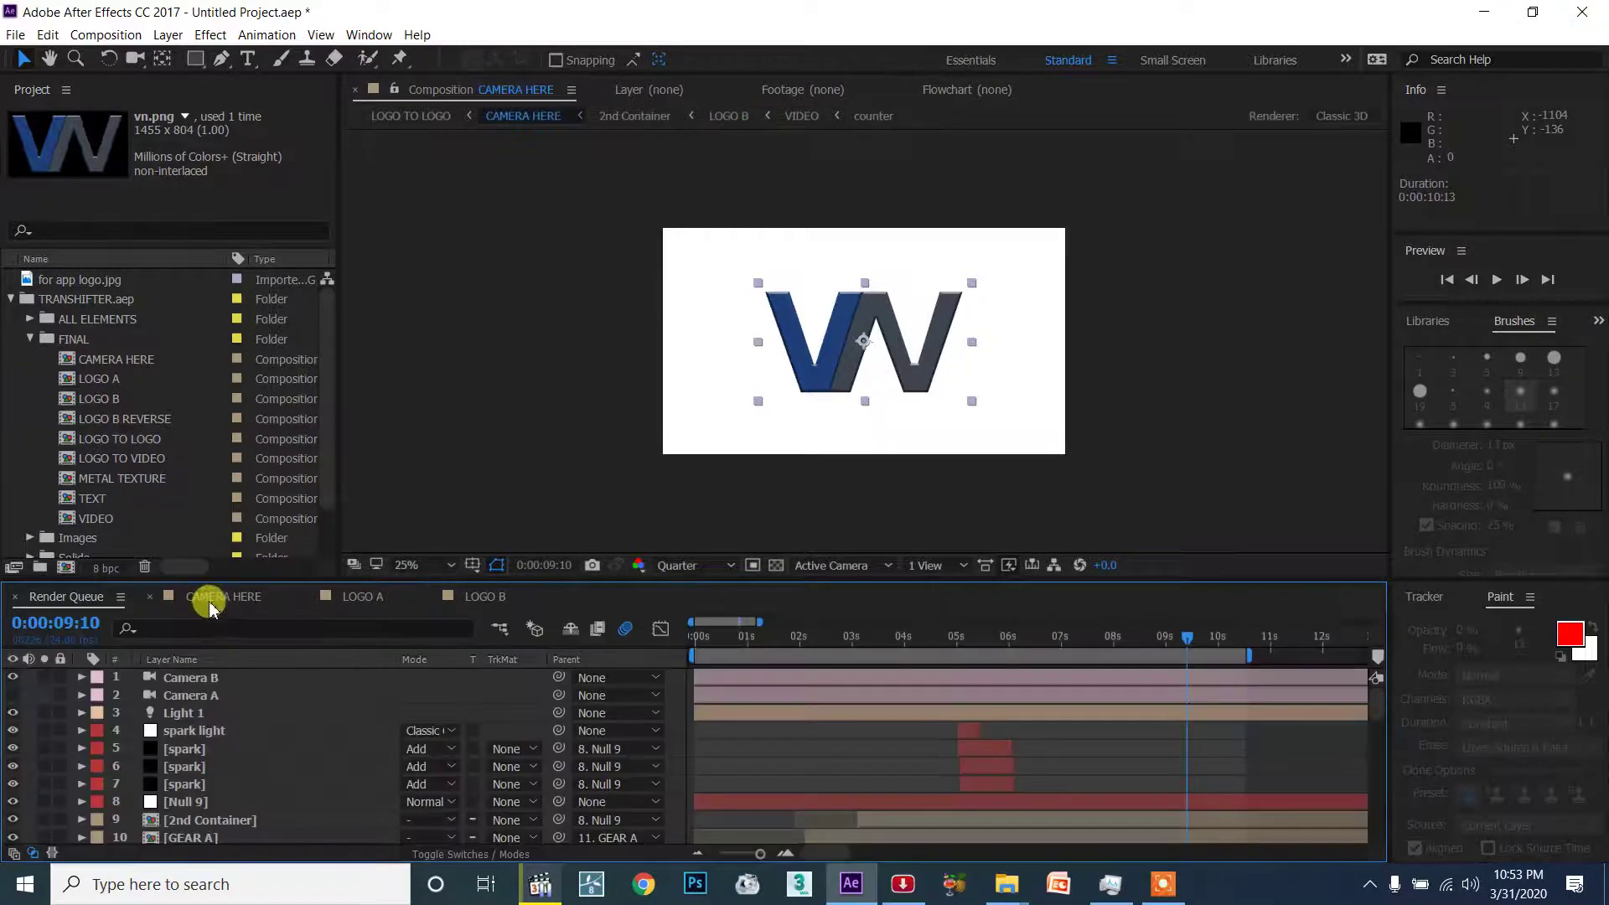
Switch to the media player to watch the rendered video Camera Here-1.m4v, and return to After Effects.
left_click(552, 887)
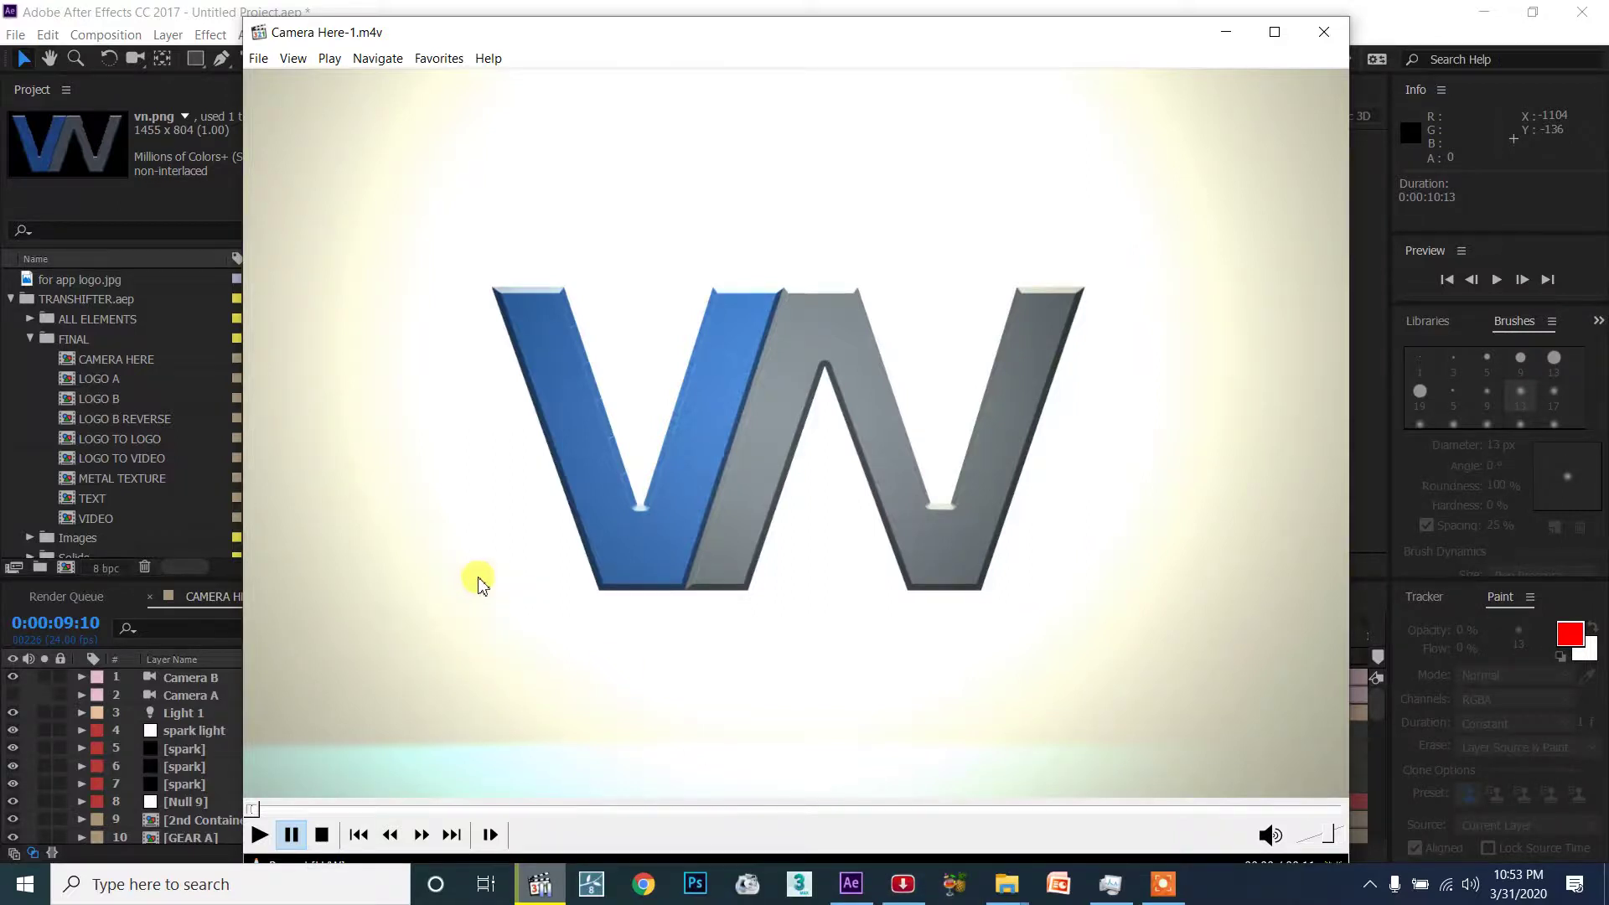
left_click(1167, 597)
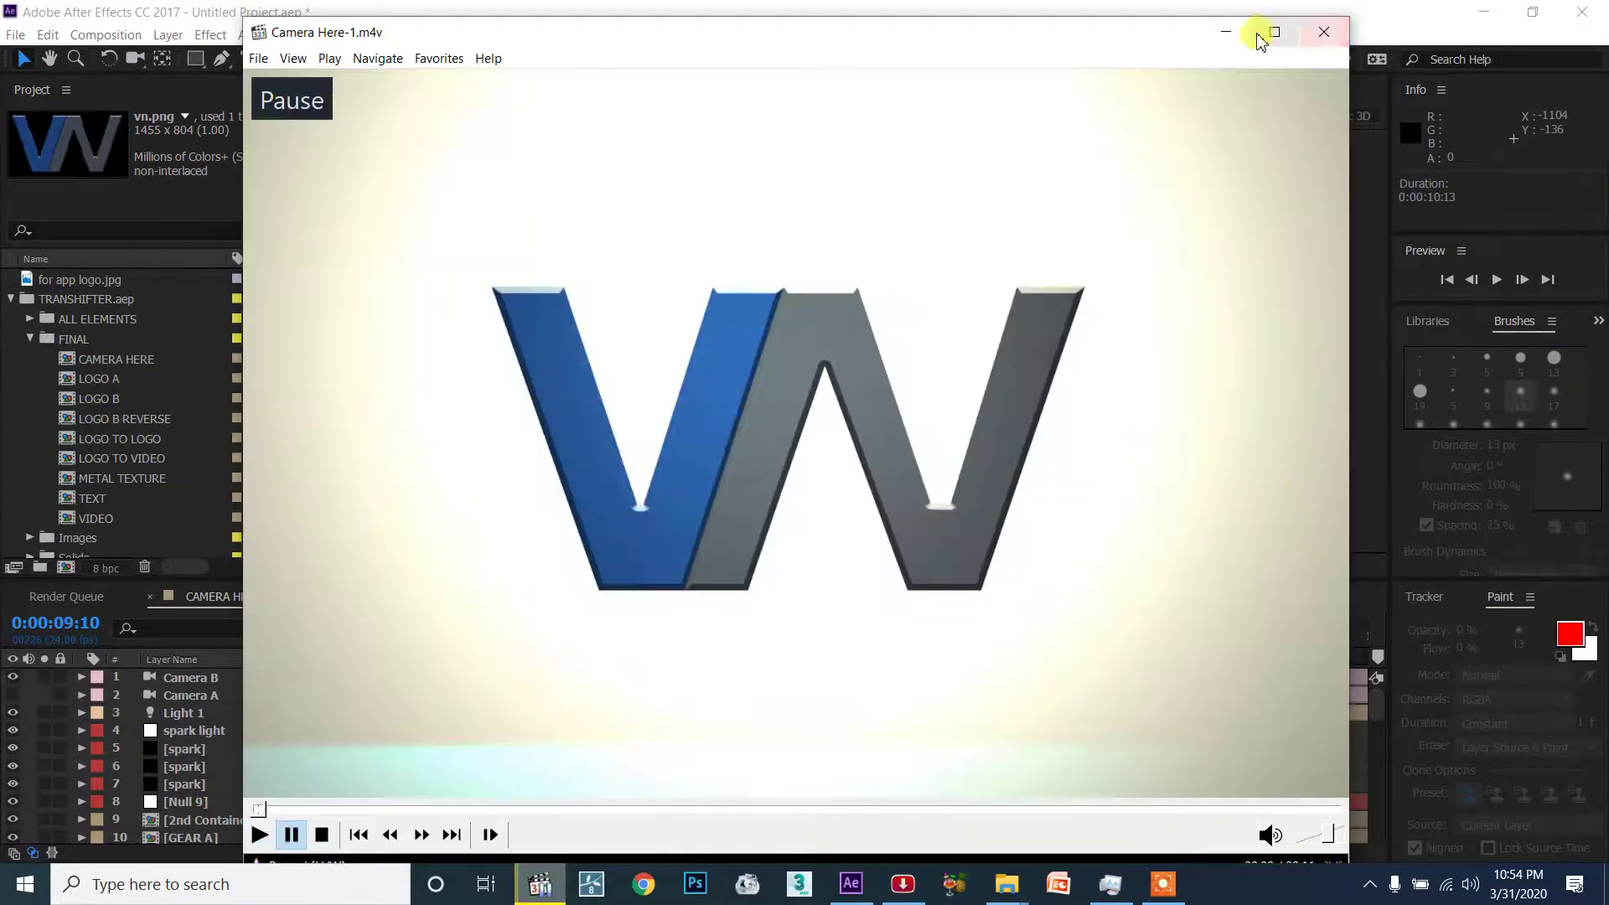
left_click(1225, 32)
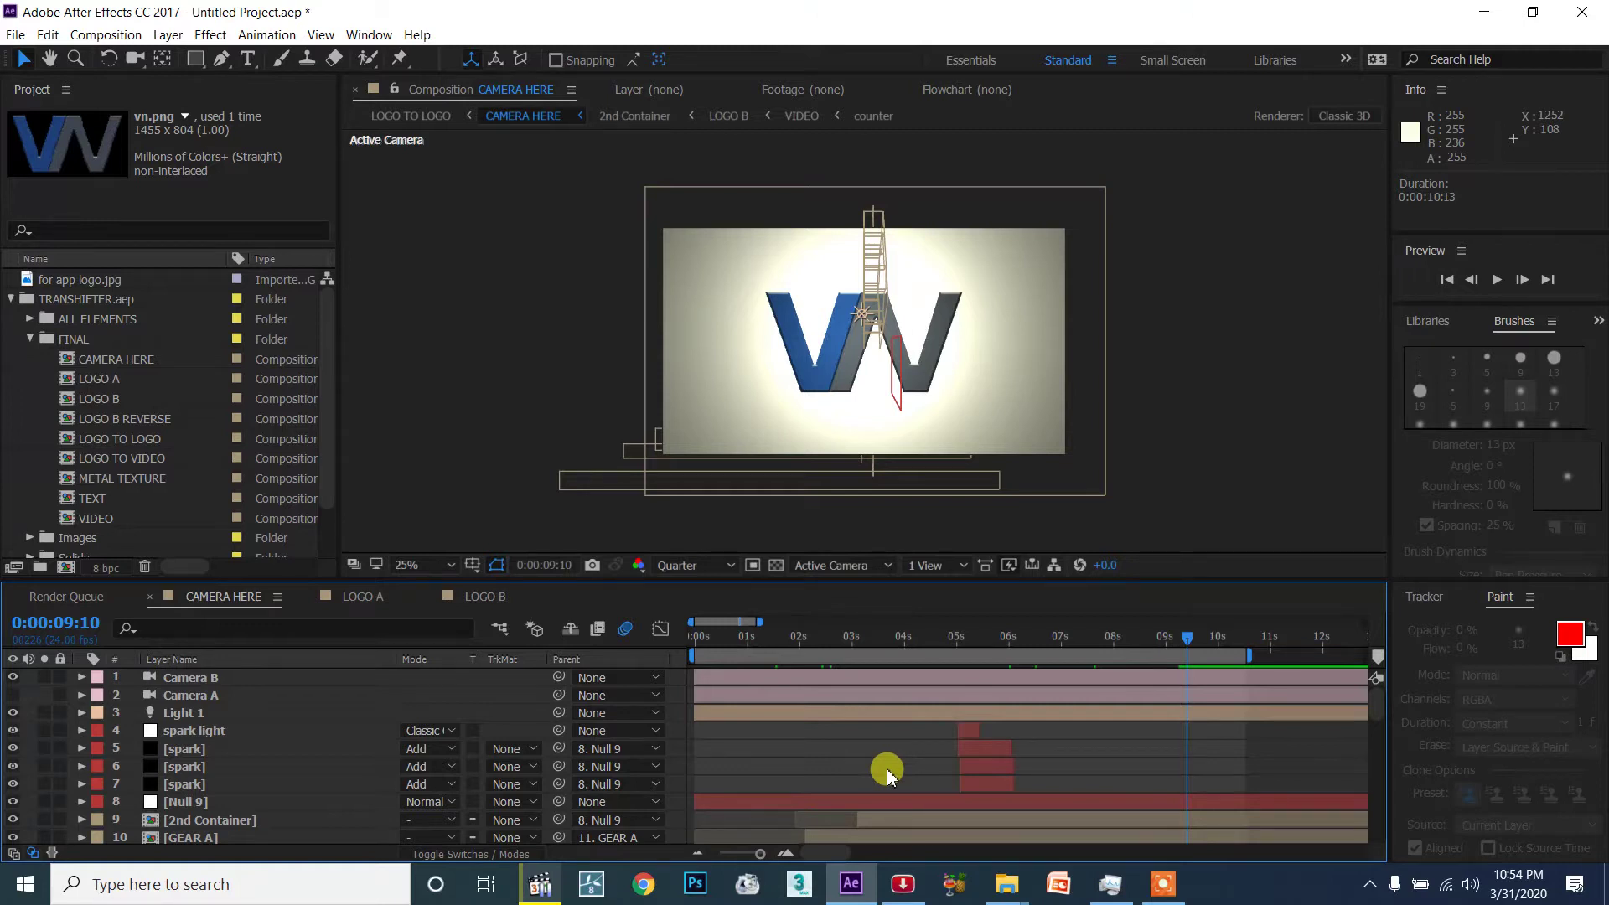
left_click(1164, 884)
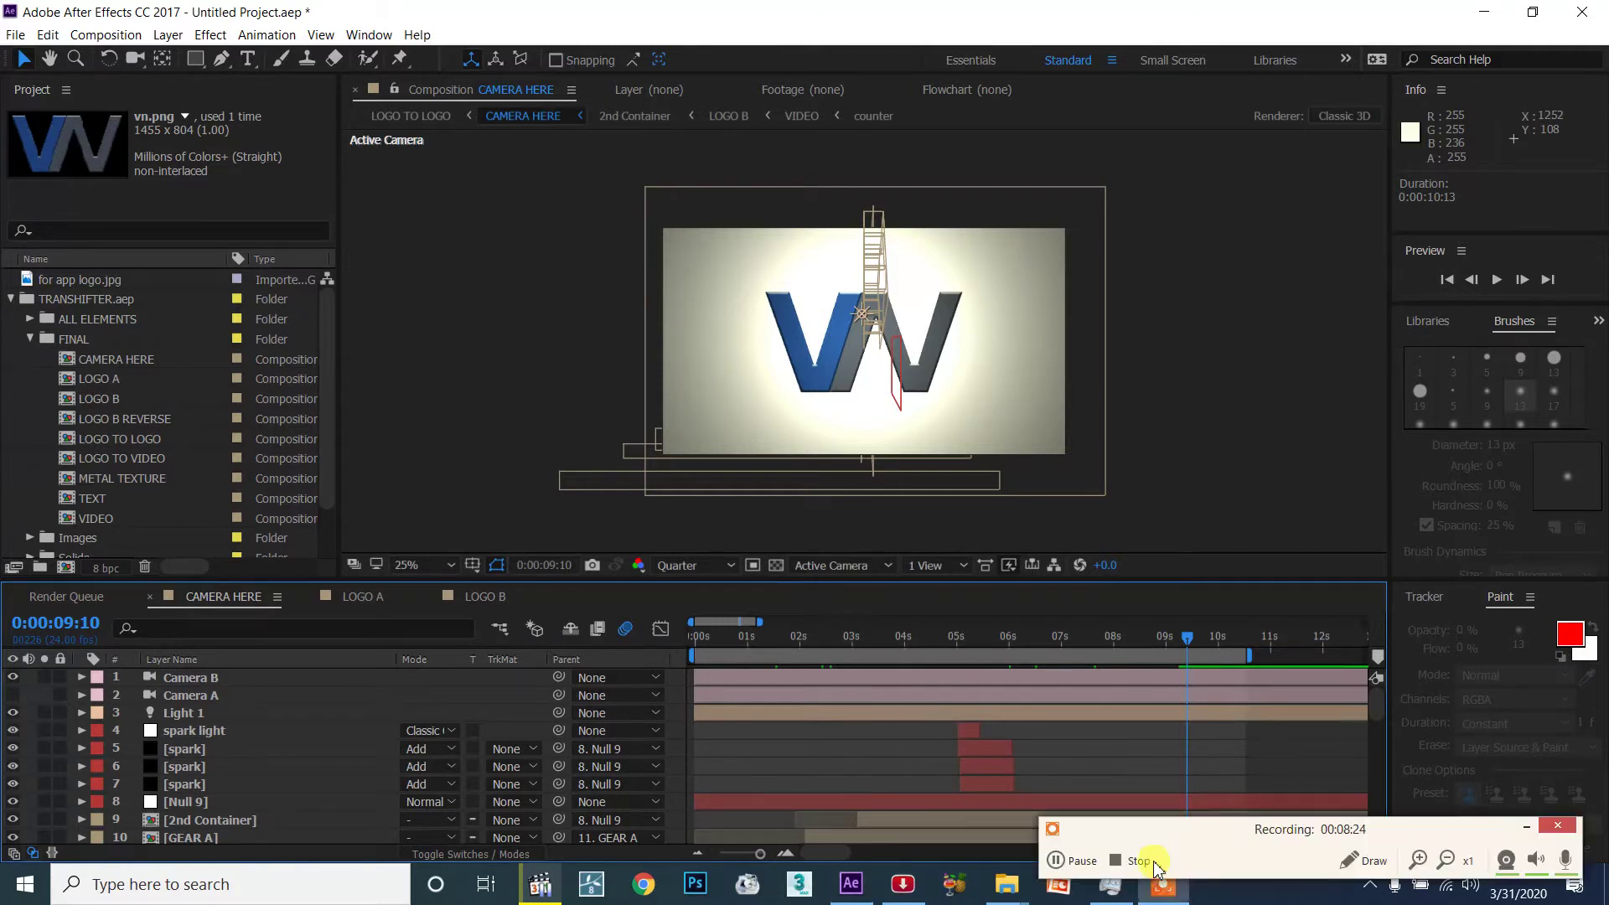